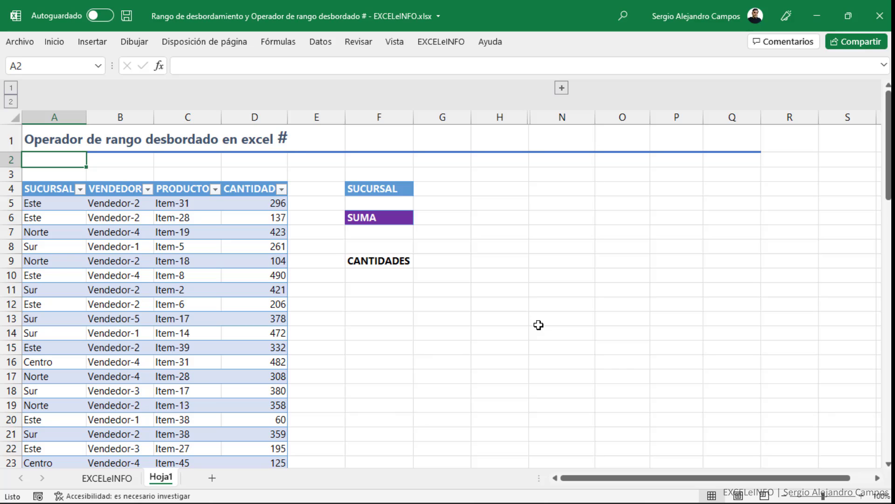
Enter the formula =D5:D12 in cell H10 to spill the first eight CANTIDAD values.
{"action": "left_click", "coordinate": [513, 275]}
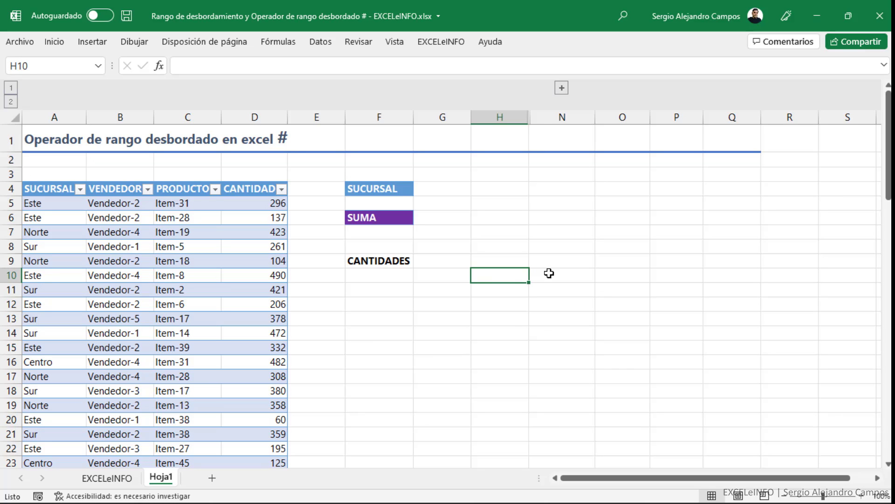
{"action": "type", "text": "="}
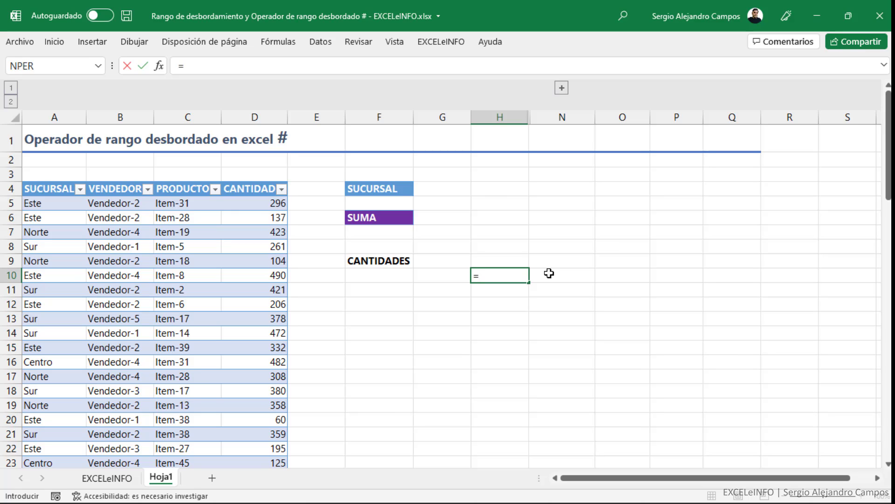
{"action": "left_click_drag", "start_coordinate": [254, 202], "coordinate": [269, 308]}
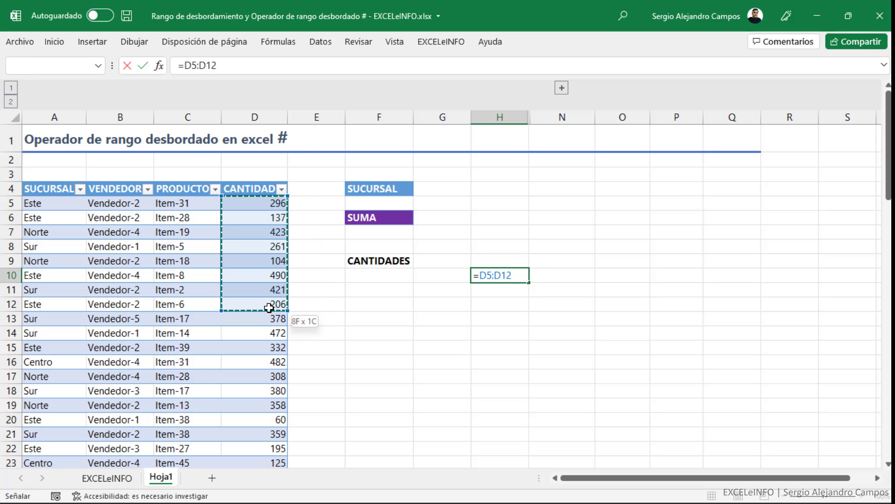
{"action": "key", "text": "Return"}
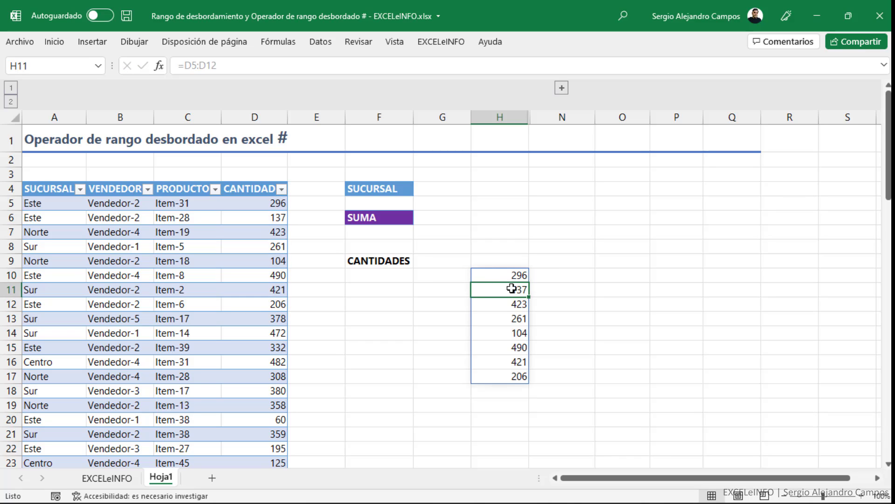
Examine the spilled range H10:H17 and the source formula held in cell H10.
{"action": "left_click_drag", "start_coordinate": [511, 277], "coordinate": [515, 374]}
{"action": "left_click", "coordinate": [583, 279]}
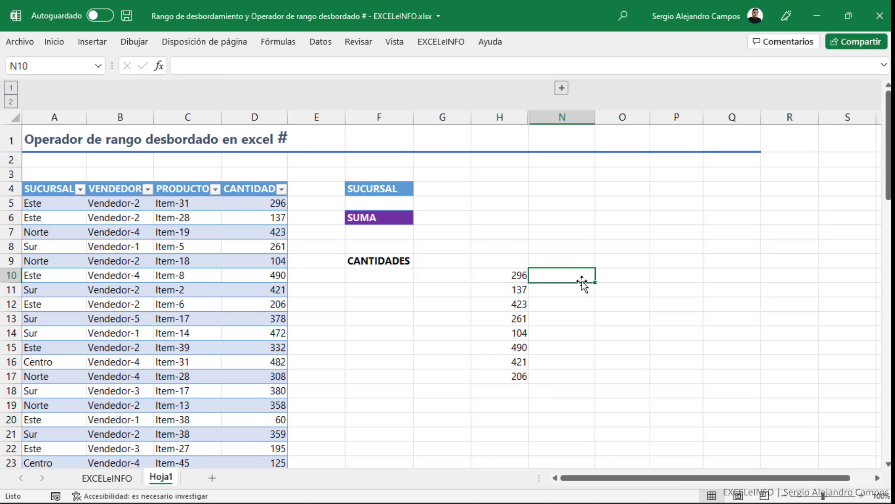
{"action": "left_click", "coordinate": [506, 275]}
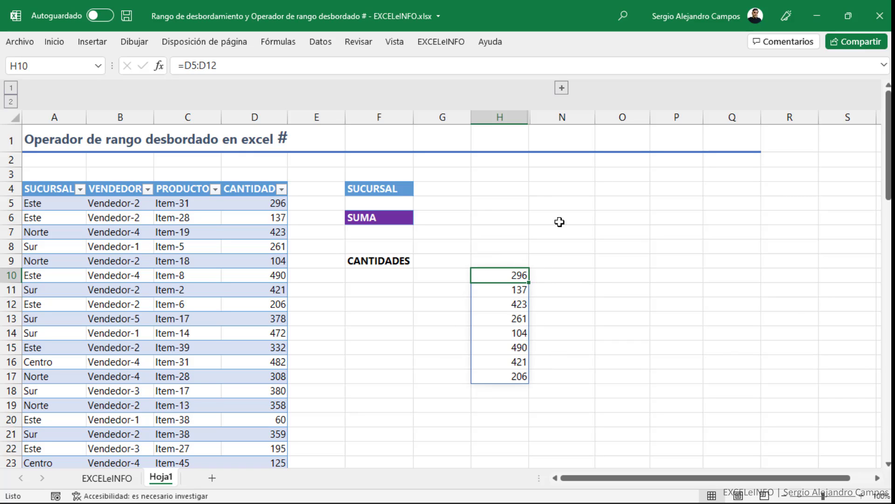
{"action": "left_click", "coordinate": [228, 66]}
{"action": "left_click_drag", "start_coordinate": [228, 66], "coordinate": [175, 65]}
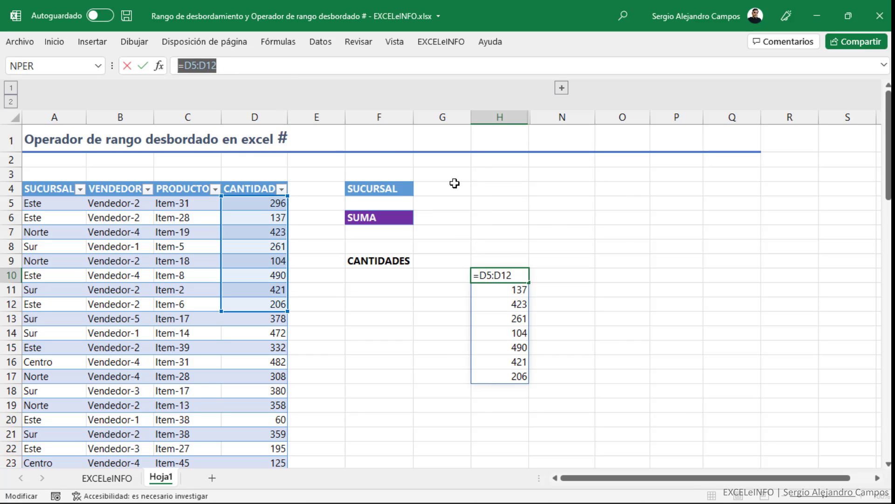
{"action": "key", "text": "Escape"}
Enter the text EXCEL in cell H14, inside the spilled range.
{"action": "left_click", "coordinate": [520, 306]}
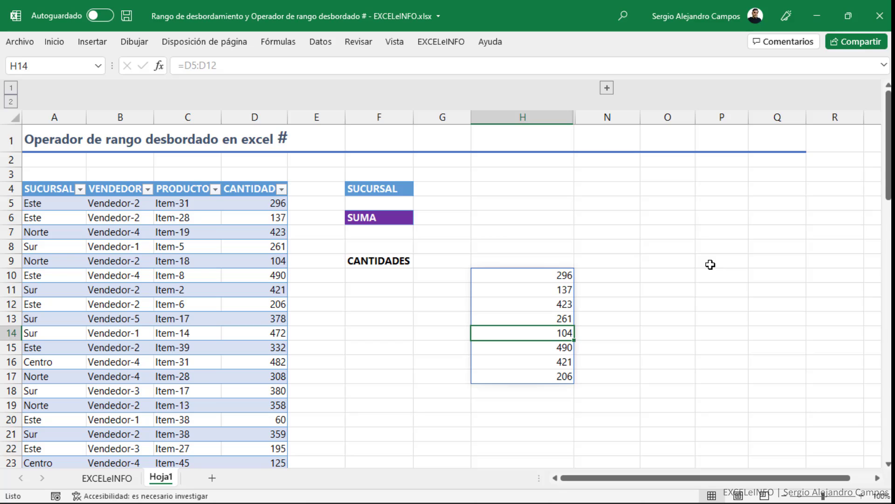
{"action": "key", "text": "BackSpace"}
{"action": "type", "text": "EXCEL"}
{"action": "key", "text": "Return"}
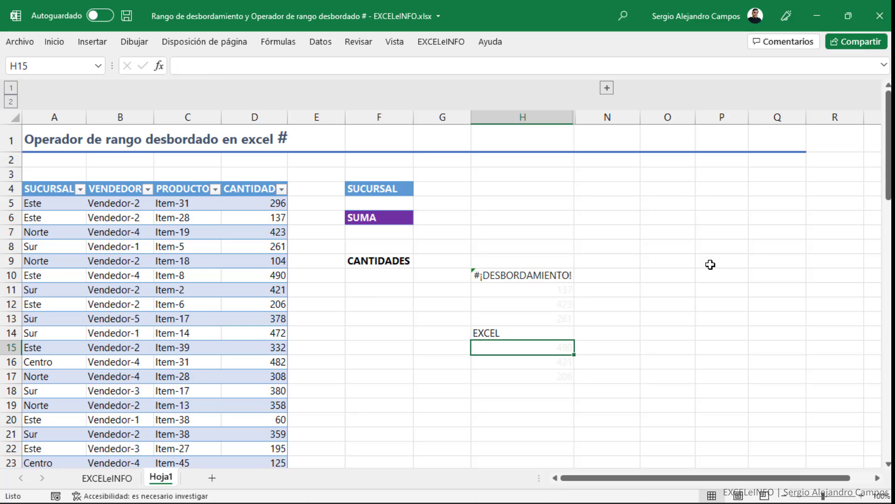
Inspect cell H10 to see how the blocked spill range affects its formula.
{"action": "key", "text": "Up"}
{"action": "key", "text": "Up"}
{"action": "key", "text": "Up"}
{"action": "key", "text": "Up"}
{"action": "key", "text": "Up"}
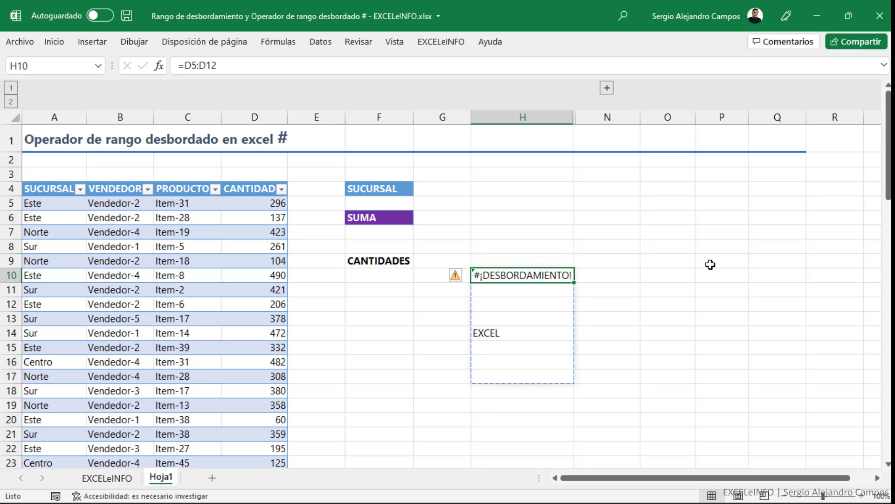
{"action": "key", "text": "Down"}
{"action": "key", "text": "Down"}
{"action": "key", "text": "Down"}
{"action": "key", "text": "Down"}
{"action": "key", "text": "Down"}
{"action": "key", "text": "Down"}
{"action": "key", "text": "Down"}
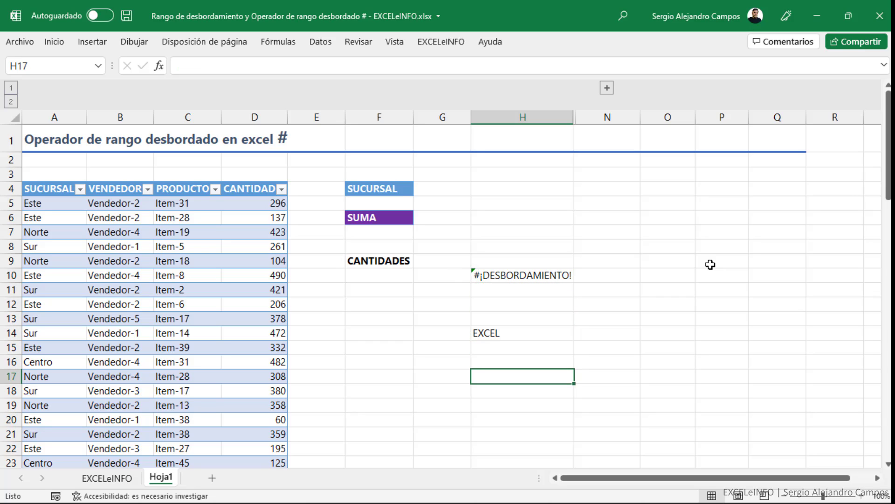
{"action": "type", "text": "SPILL E"}
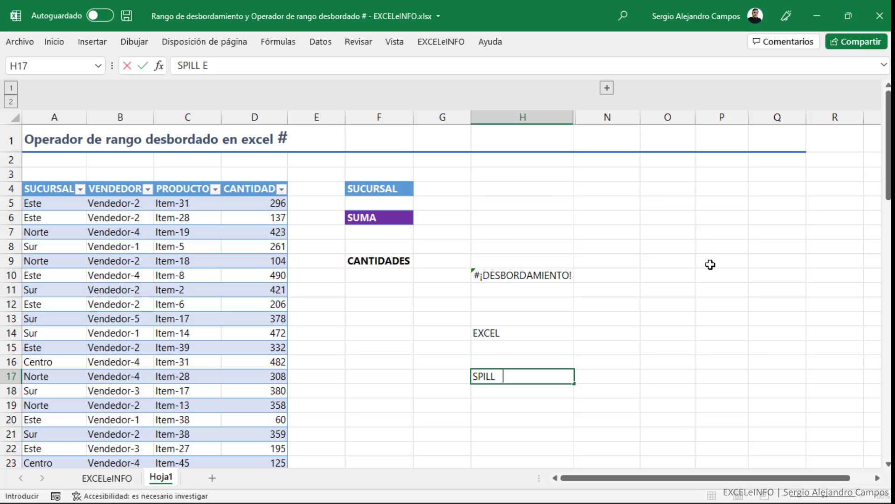
{"action": "type", "text": "RROR"}
{"action": "key", "text": "Escape"}
Re-enter the formula =D5:D12 in cell H10 while the text EXCEL still occupies H14.
{"action": "key", "text": "Up"}
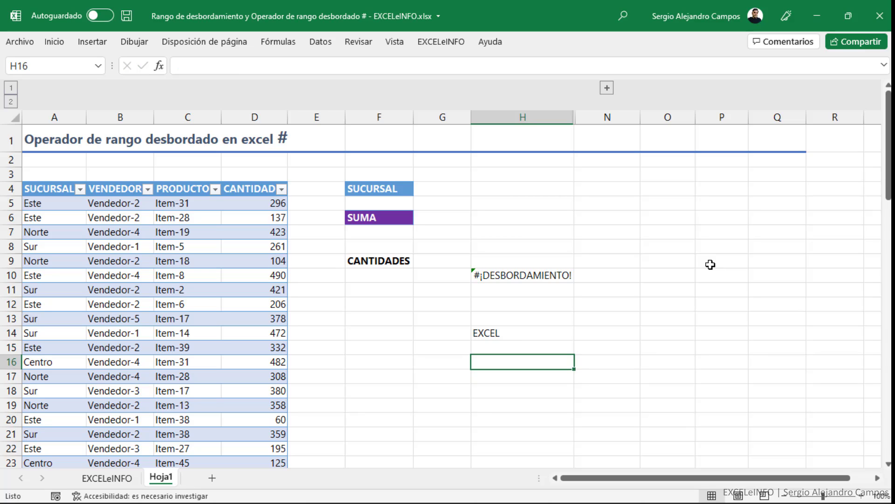
{"action": "key", "text": "Up"}
{"action": "key", "text": "Up"}
{"action": "key", "text": "Up"}
{"action": "key", "text": "Up"}
{"action": "key", "text": "Up"}
{"action": "key", "text": "Down"}
{"action": "key", "text": "Down"}
{"action": "key", "text": "Down"}
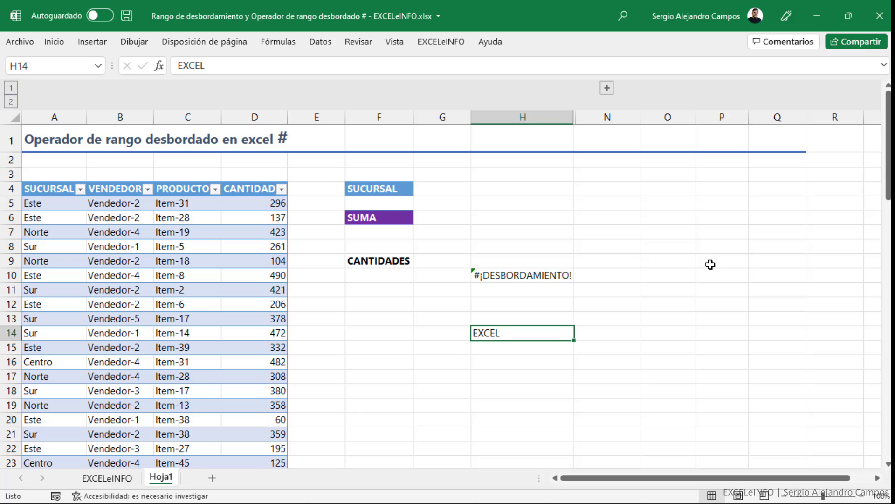
{"action": "key", "text": "Up"}
{"action": "key", "text": "Up"}
{"action": "key", "text": "Up"}
{"action": "key", "text": "Up"}
{"action": "type", "text": "=D5:D12"}
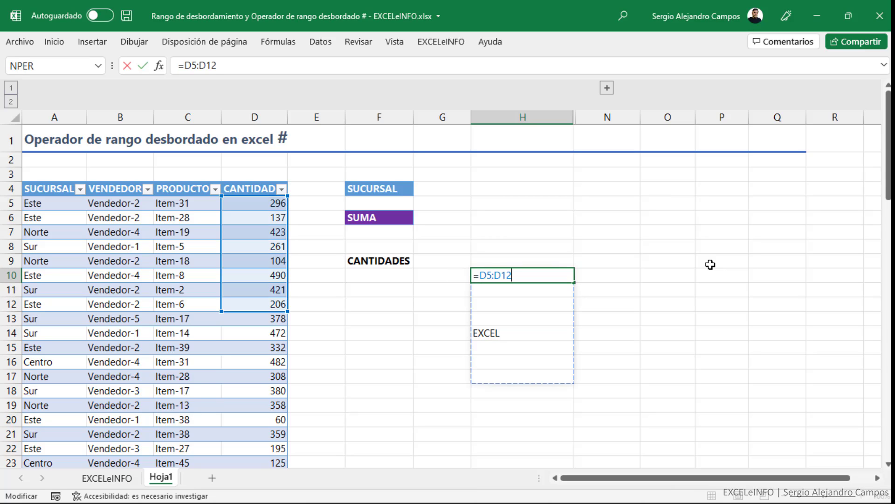
{"action": "key", "text": "ctrl+Return"}
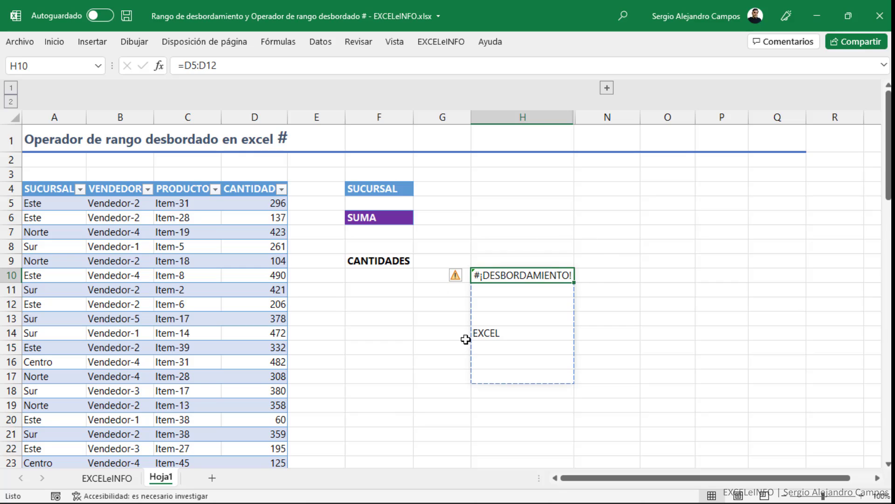
Delete the text EXCEL from cell H14 to free the spill range.
{"action": "left_click", "coordinate": [541, 332]}
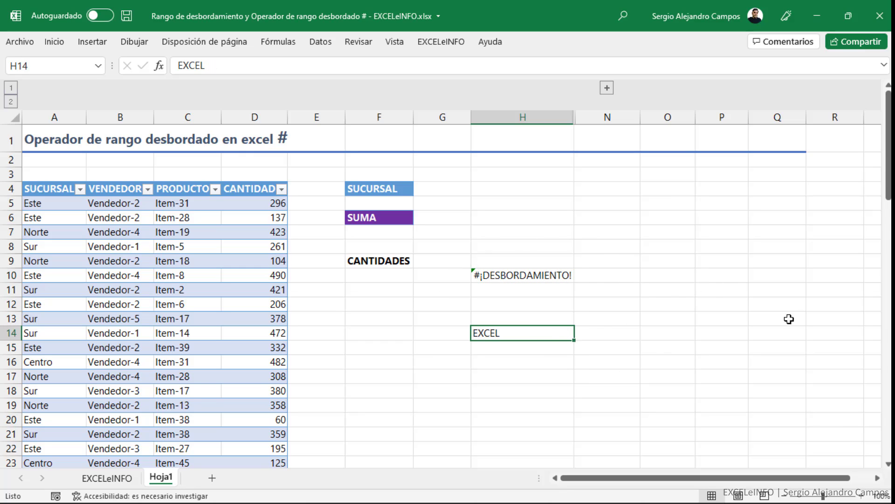
{"action": "left_click", "coordinate": [550, 277]}
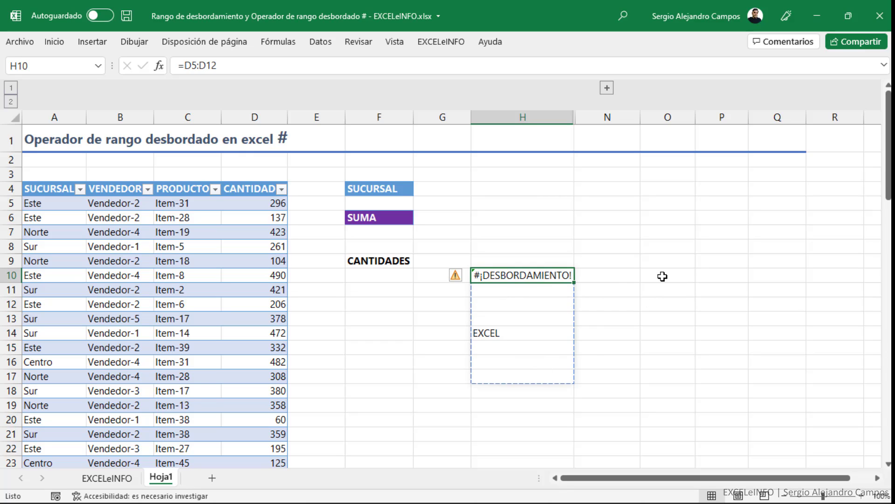
{"action": "left_click", "coordinate": [544, 335]}
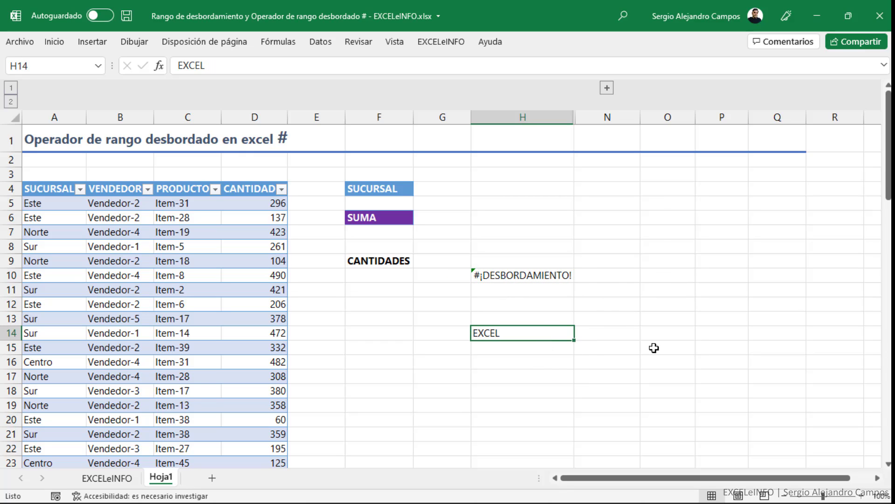
{"action": "key", "text": "Delete"}
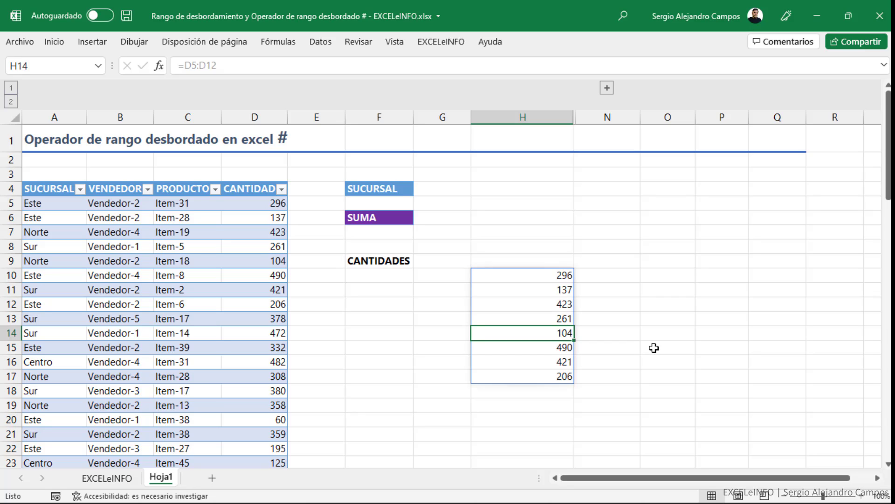
Replace the formula in H10 with =UNICOS(C5:C17) to list the distinct products.
{"action": "left_click", "coordinate": [544, 275]}
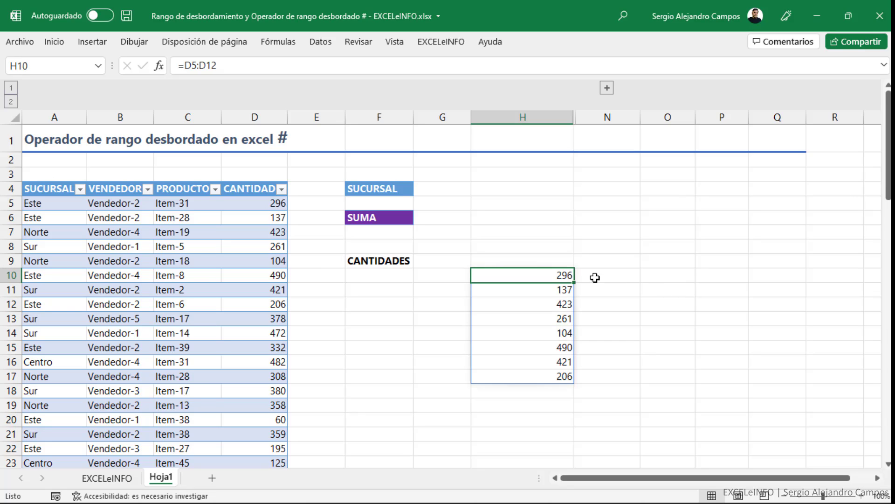
{"action": "type", "text": "="}
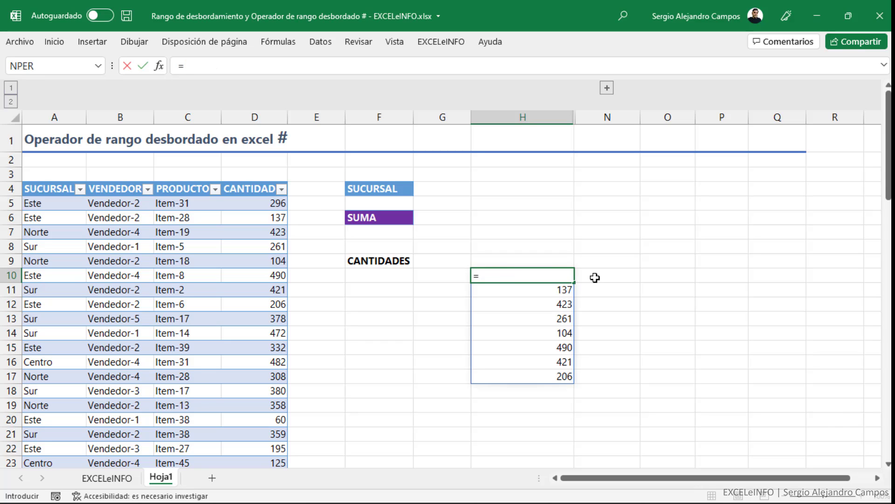
{"action": "type", "text": "UNICOS("}
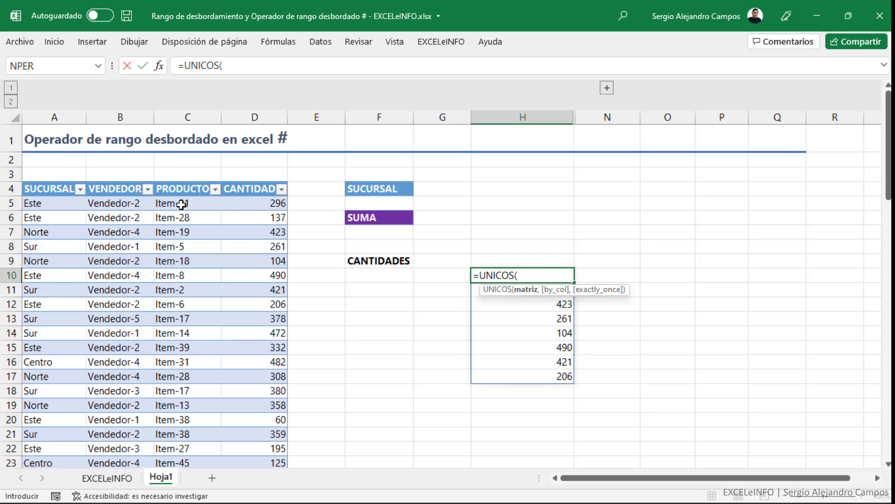
{"action": "left_click_drag", "start_coordinate": [182, 204], "coordinate": [188, 376]}
{"action": "type", "text": ")"}
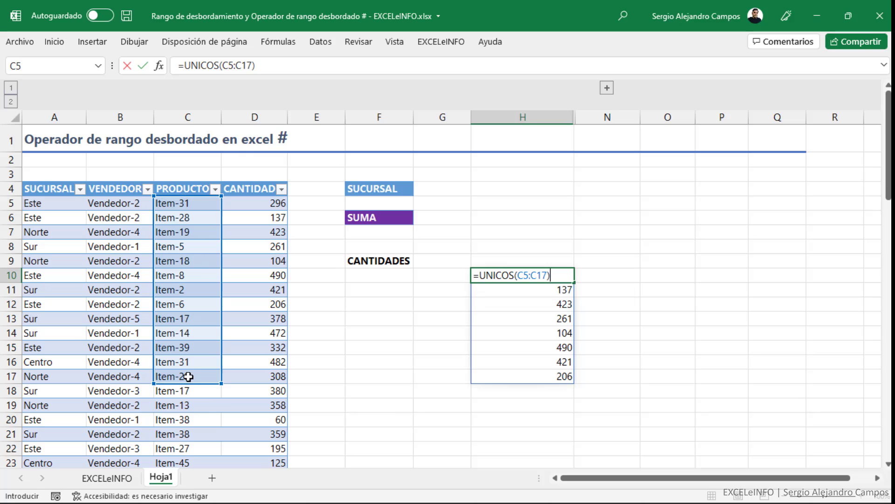
{"action": "key", "text": "Return"}
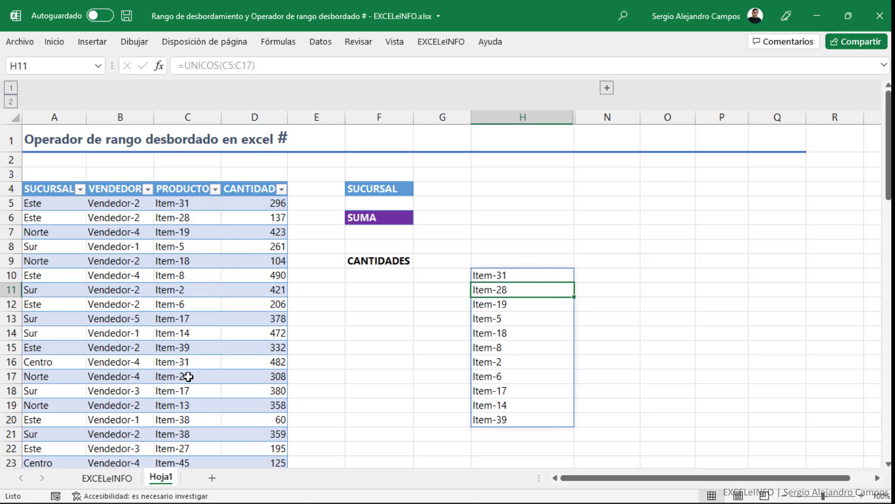
Examine the extent of the spilled product list from H10 to H20 and the formula behind its cells.
{"action": "key", "text": "Up"}
{"action": "key", "text": "Up"}
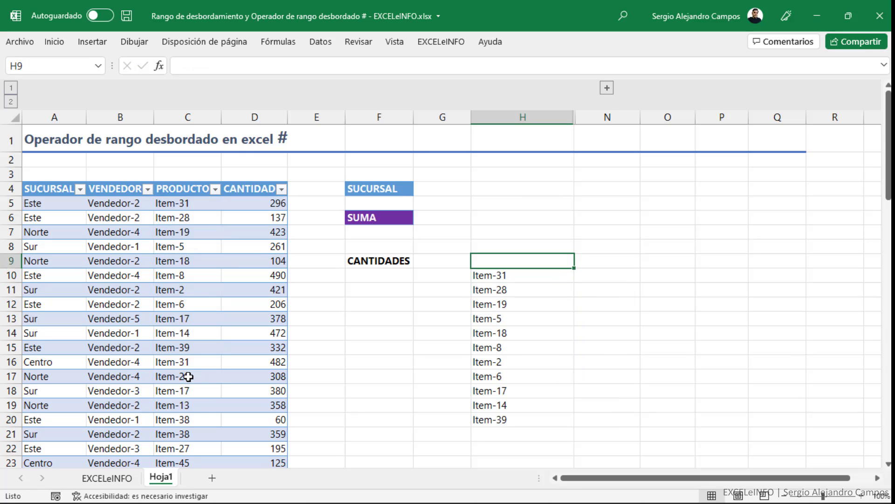
{"action": "key", "text": "Down"}
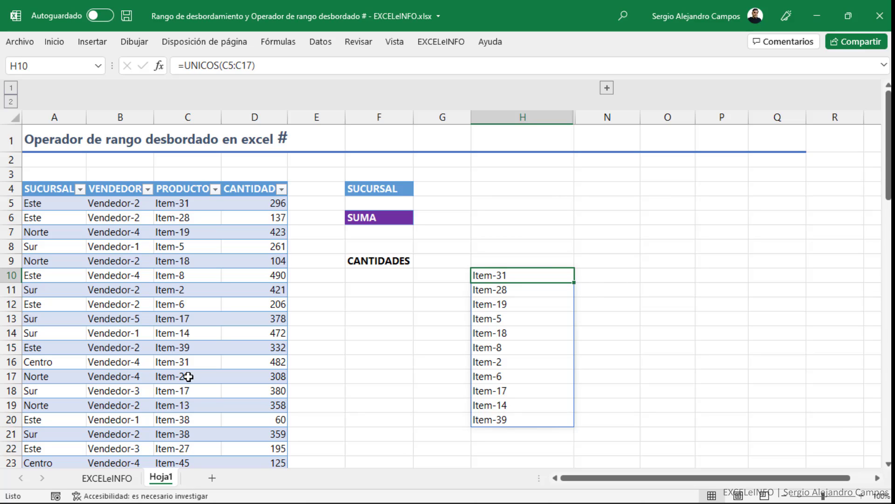
{"action": "key", "text": "Down"}
{"action": "key", "text": "Down"}
{"action": "key", "text": "Down"}
{"action": "key", "text": "Down"}
{"action": "key", "text": "Down"}
{"action": "key", "text": "Down"}
{"action": "key", "text": "Down"}
{"action": "key", "text": "Down"}
{"action": "key", "text": "Down"}
{"action": "key", "text": "Down"}
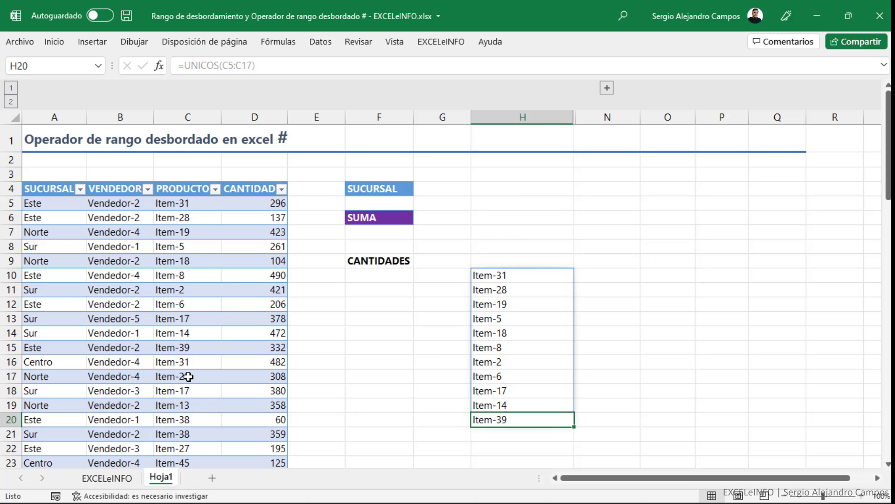
{"action": "key", "text": "Up"}
{"action": "key", "text": "ctrl+Up"}
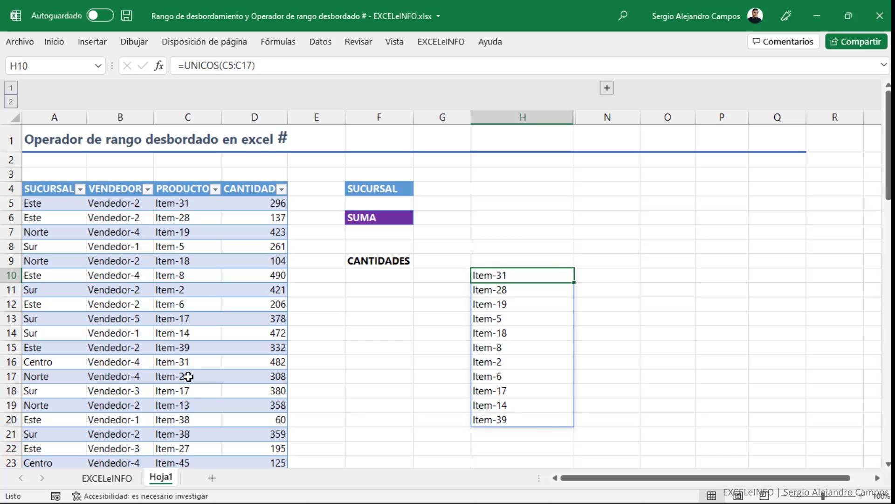
Examine the # operator at the end of the sheet title in A1, leaving the text unedited.
{"action": "left_click", "coordinate": [70, 138]}
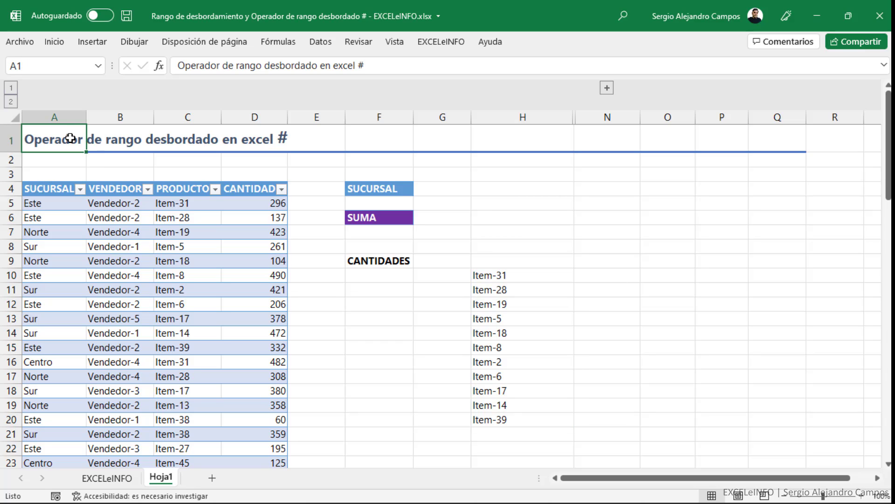
{"action": "double_click", "coordinate": [362, 65]}
{"action": "key", "text": "Escape"}
Clear the spilled UNICOS formula and its product list from H10:H20.
{"action": "left_click_drag", "start_coordinate": [543, 278], "coordinate": [544, 415]}
{"action": "key", "text": "Delete"}
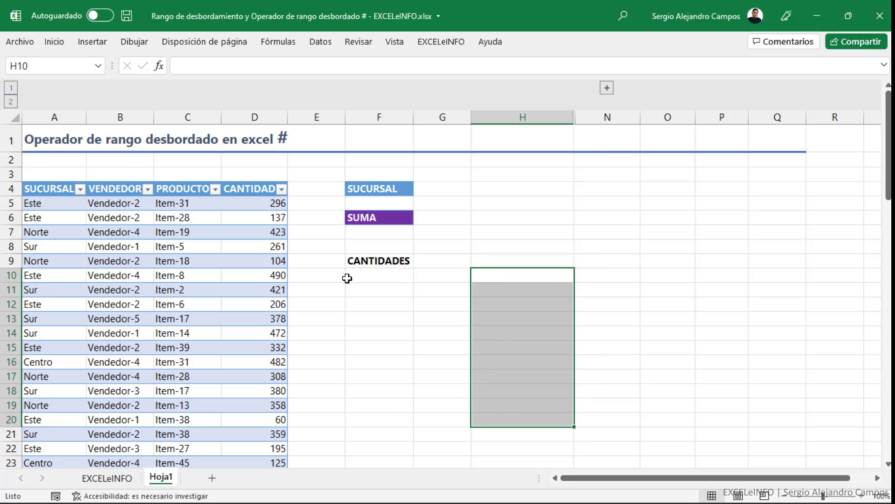
{"action": "left_click", "coordinate": [351, 277]}
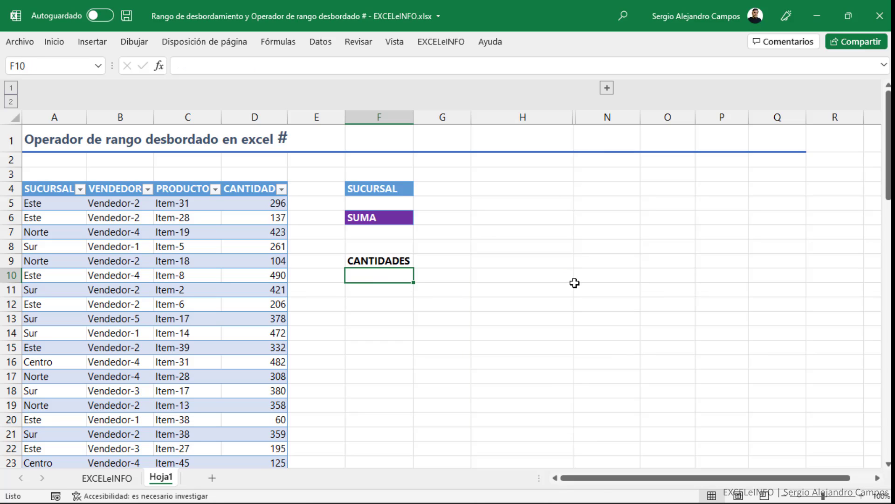
{"action": "left_click", "coordinate": [42, 189]}
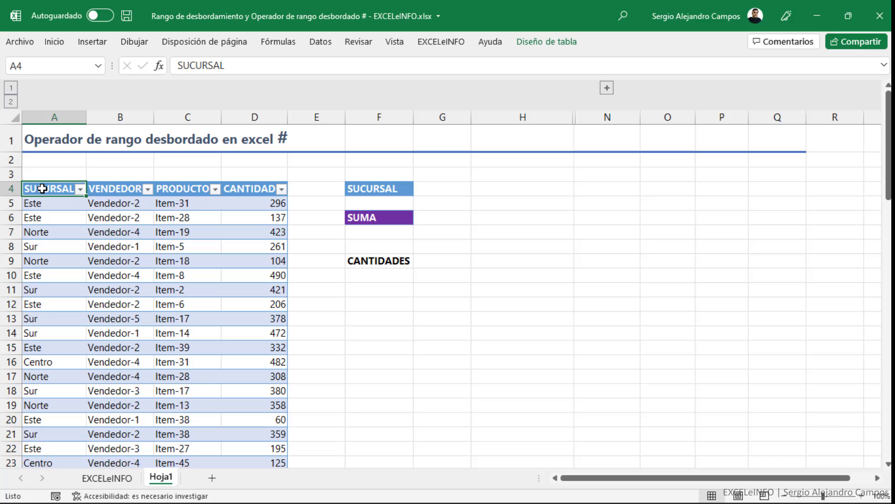
{"action": "left_click", "coordinate": [550, 43]}
{"action": "left_click", "coordinate": [390, 276]}
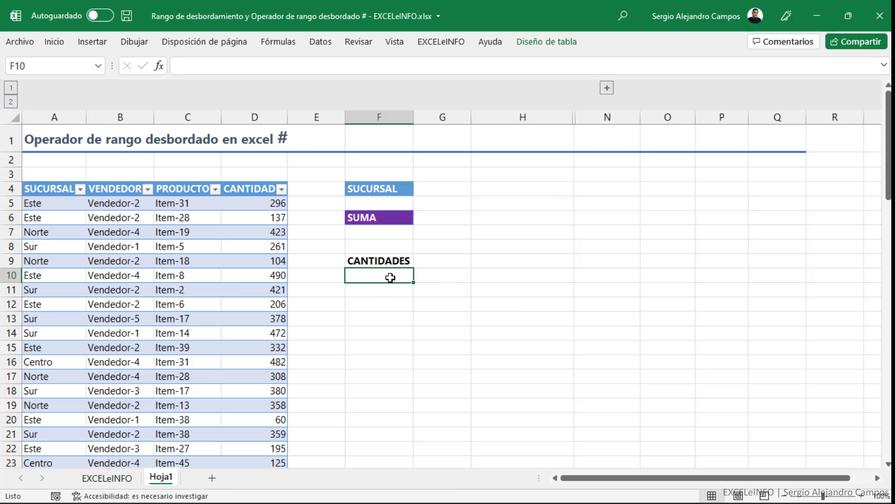
{"action": "type", "text": "="}
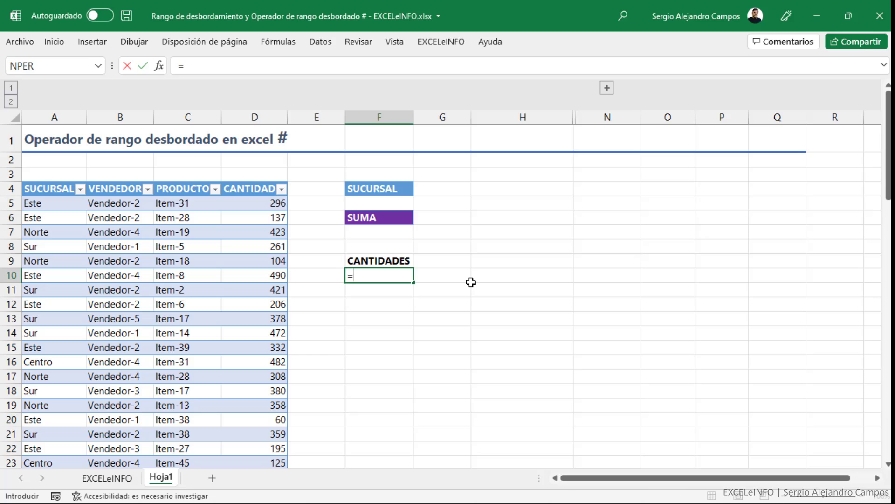
{"action": "type", "text": "FILTR"}
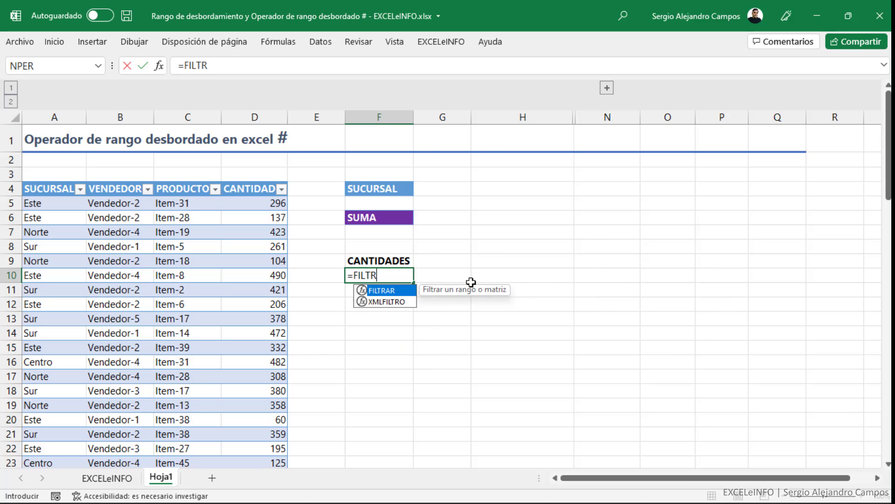
{"action": "key", "text": "Tab"}
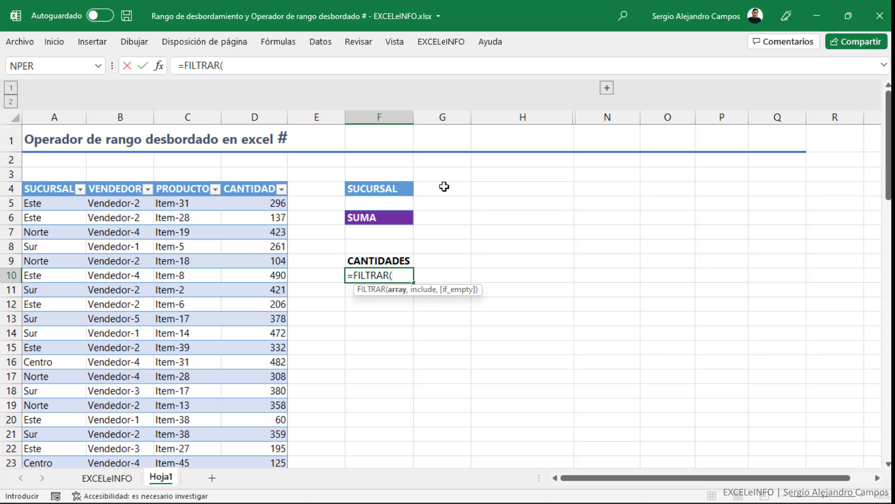
{"action": "key", "text": "Escape"}
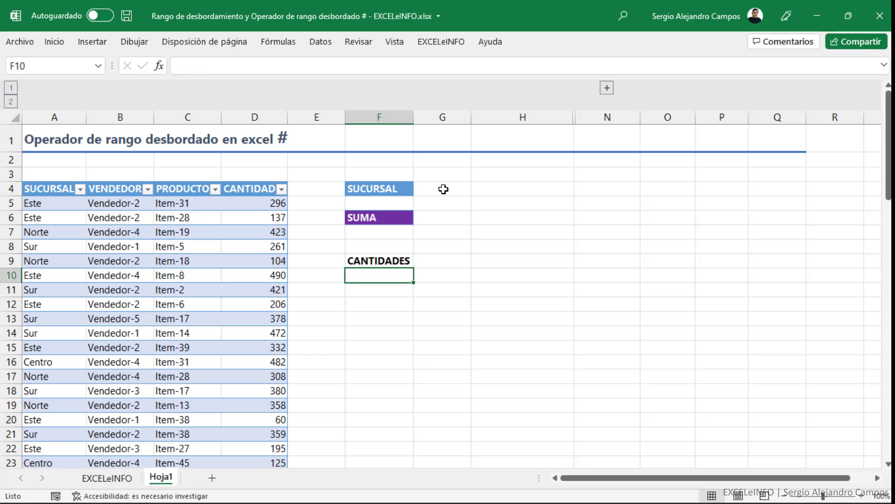
Enter Centro as the SUCURSAL criterion in G4 and compare it with the branch names in the table.
{"action": "left_click", "coordinate": [444, 188]}
{"action": "type", "text": "Cen"}
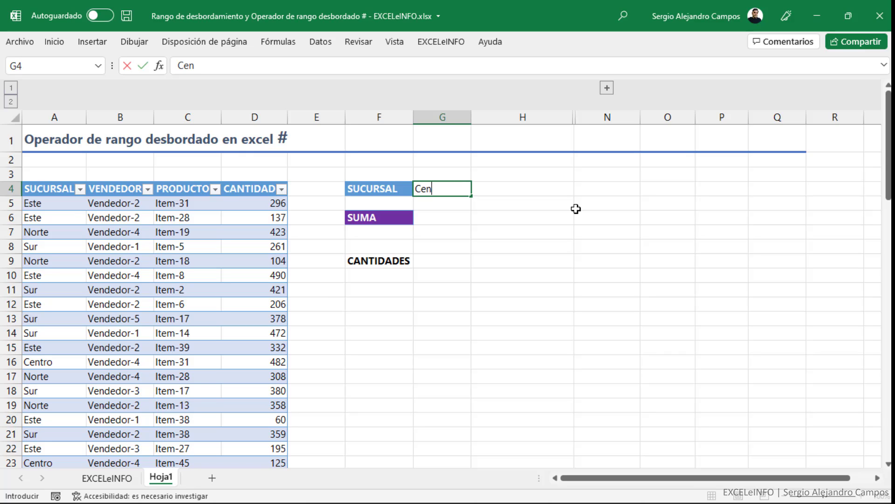
{"action": "type", "text": "tro"}
{"action": "key", "text": "Return"}
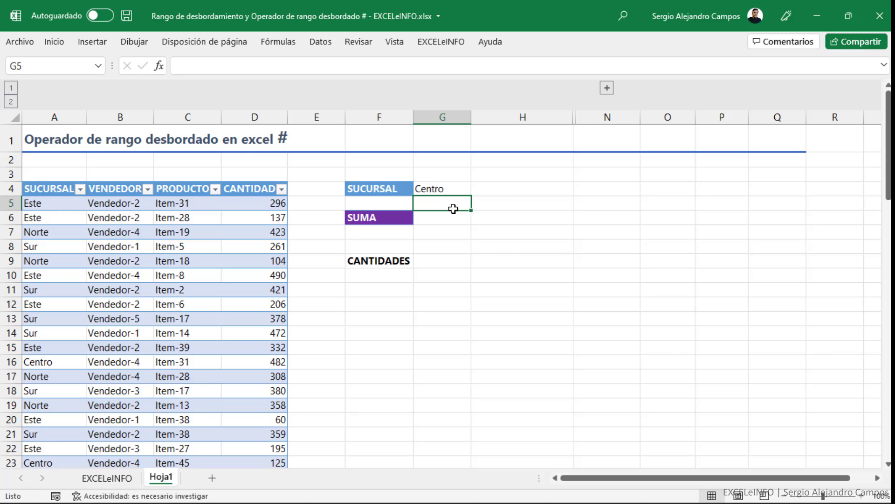
{"action": "left_click_drag", "start_coordinate": [61, 205], "coordinate": [59, 360]}
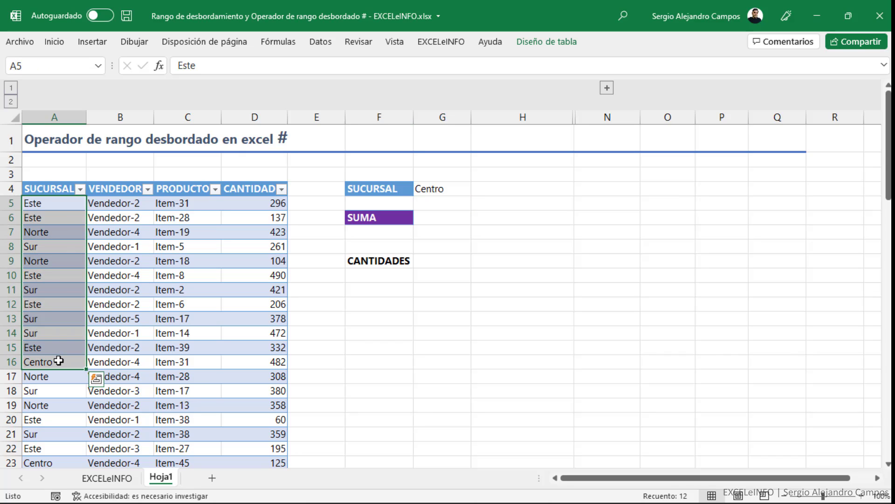
Start a FILTRAR formula in F10 under CANTIDADES with Tabla1[CANTIDAD] as its array argument.
{"action": "left_click", "coordinate": [398, 274]}
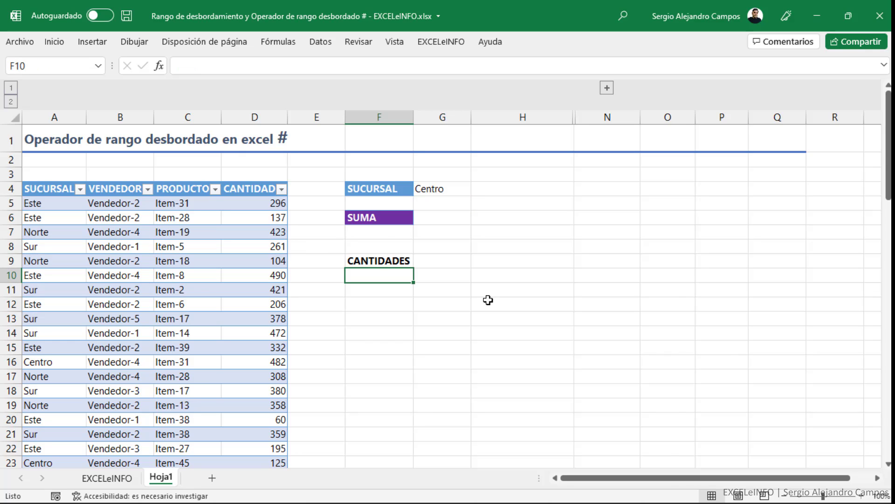
{"action": "type", "text": "=FIL"}
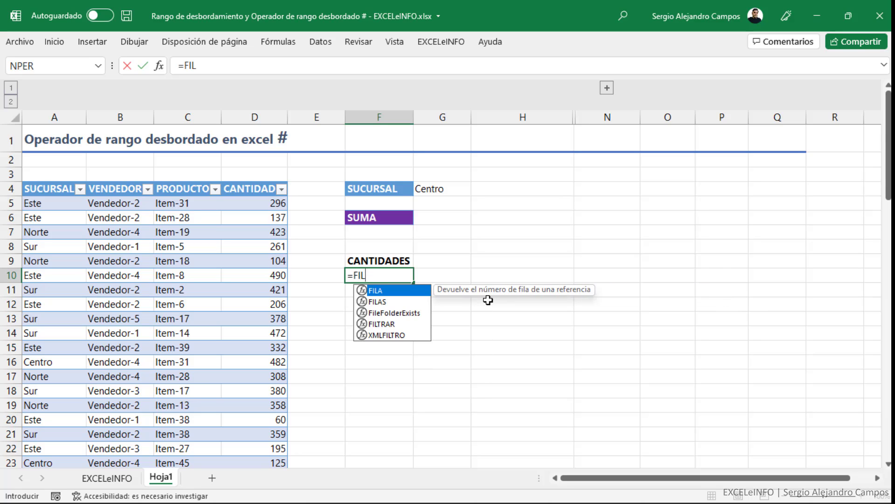
{"action": "key", "text": "Down"}
{"action": "key", "text": "Down"}
{"action": "key", "text": "Down"}
{"action": "key", "text": "Tab"}
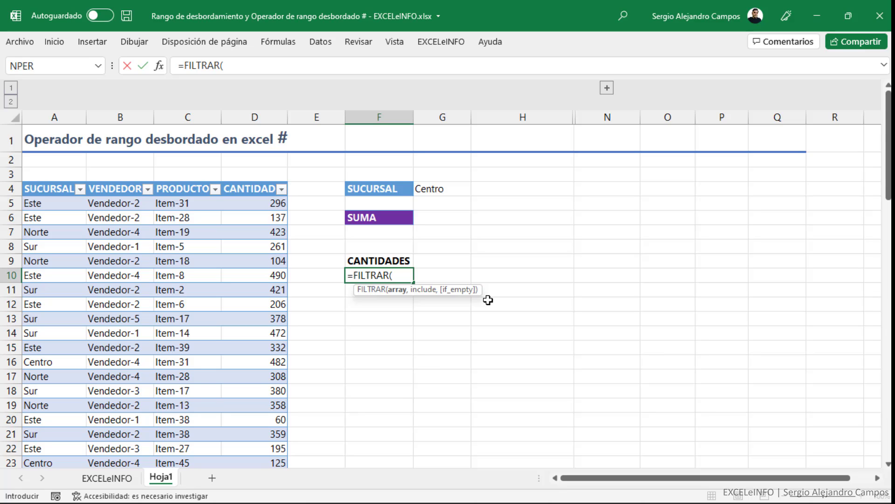
{"action": "type", "text": "Ta"}
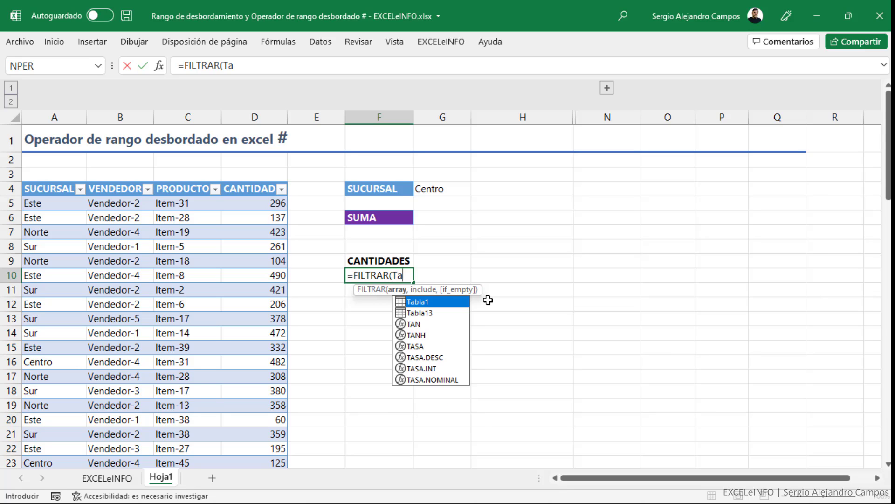
{"action": "key", "text": "Tab"}
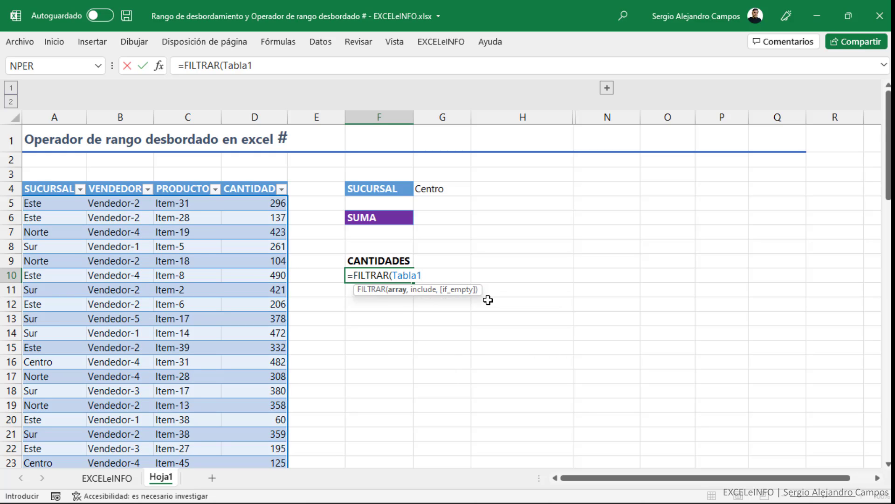
{"action": "type", "text": "["}
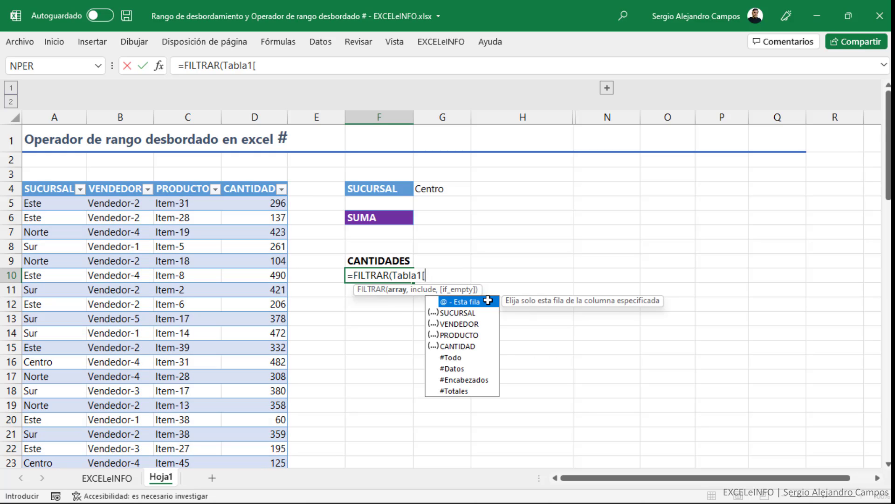
{"action": "key", "text": "Down"}
{"action": "key", "text": "Down"}
{"action": "key", "text": "Down"}
{"action": "key", "text": "Down"}
{"action": "key", "text": "Tab"}
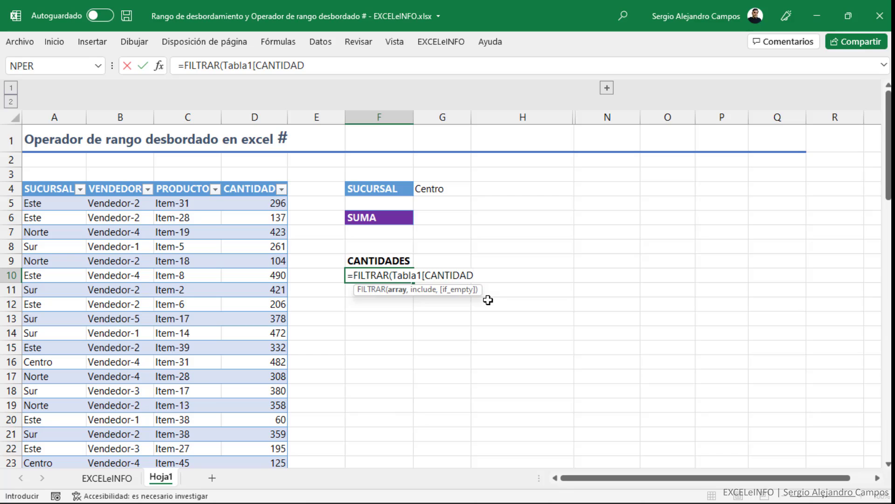
{"action": "type", "text": "],"}
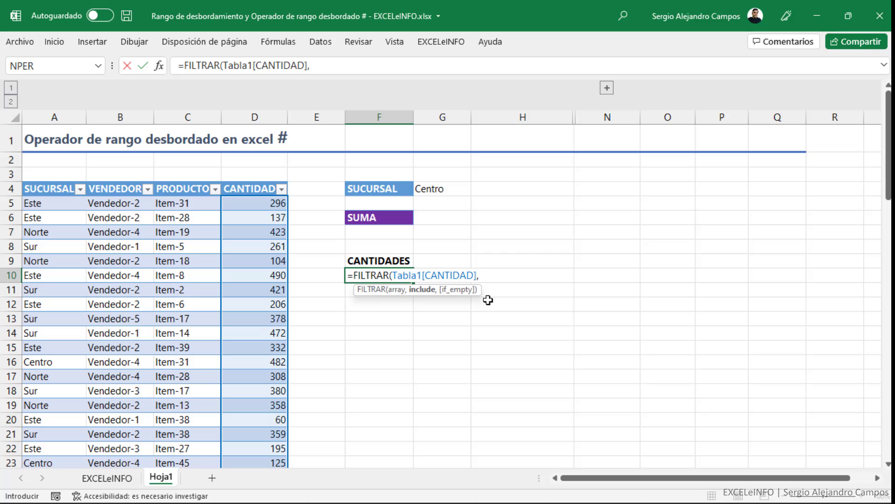
Complete the FILTRAR formula in F10 with the condition Tabla1[SUCURSAL]=G4.
{"action": "type", "text": "Tabla1"}
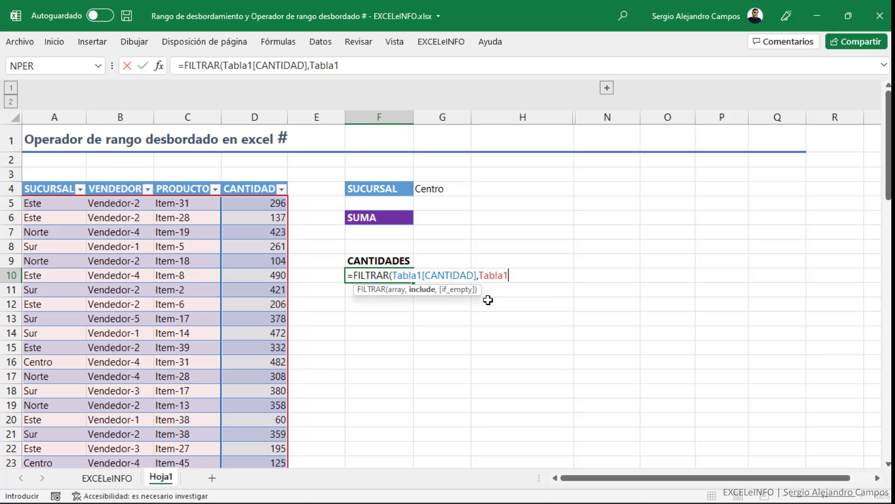
{"action": "type", "text": "[su"}
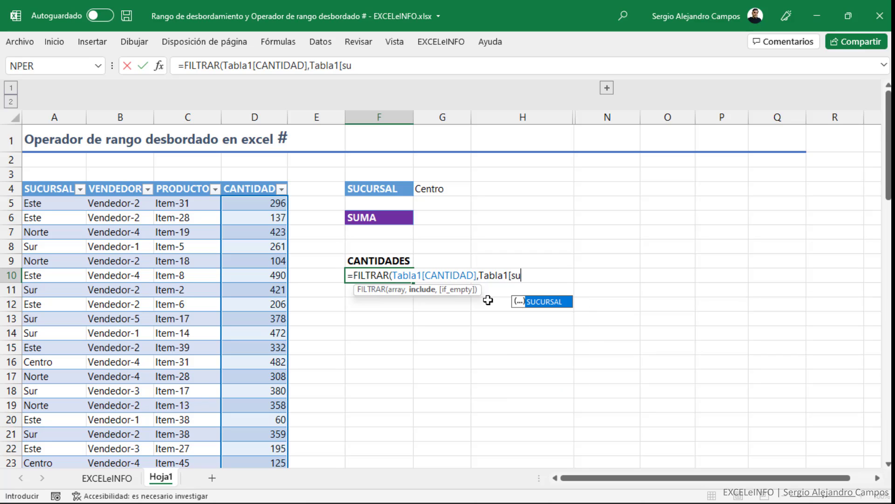
{"action": "key", "text": "Tab"}
{"action": "type", "text": "]"}
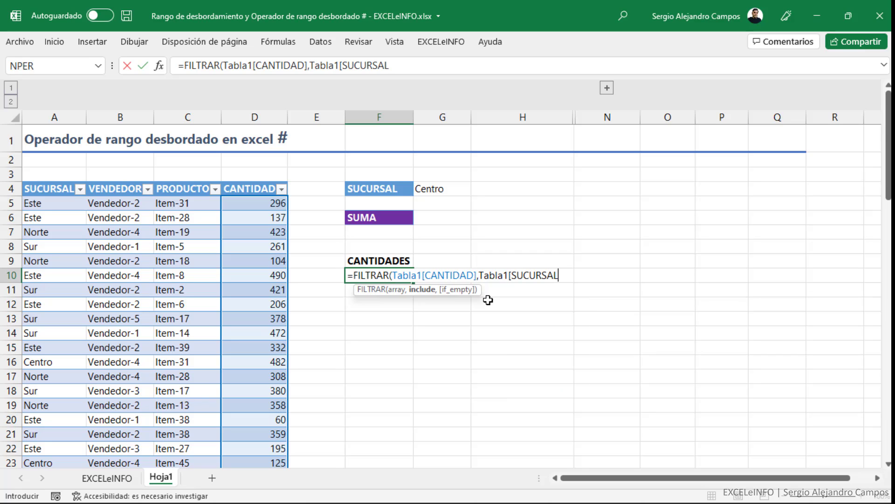
{"action": "type", "text": "="}
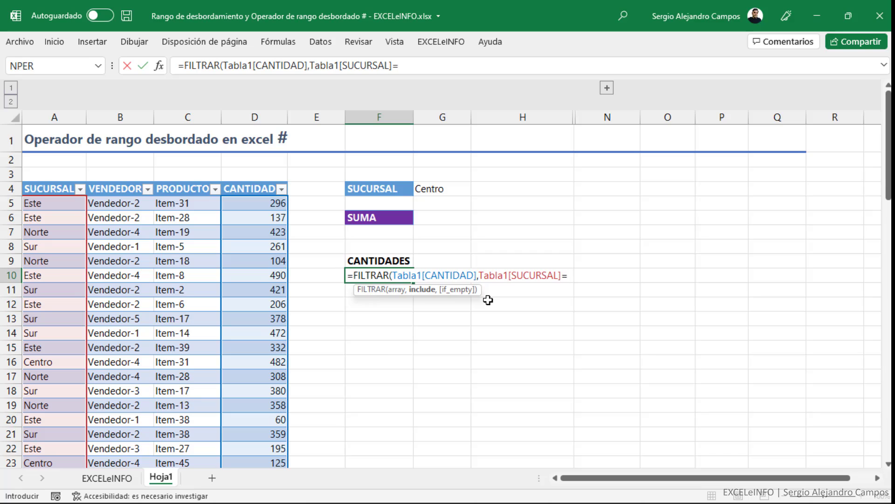
{"action": "left_click", "coordinate": [460, 192]}
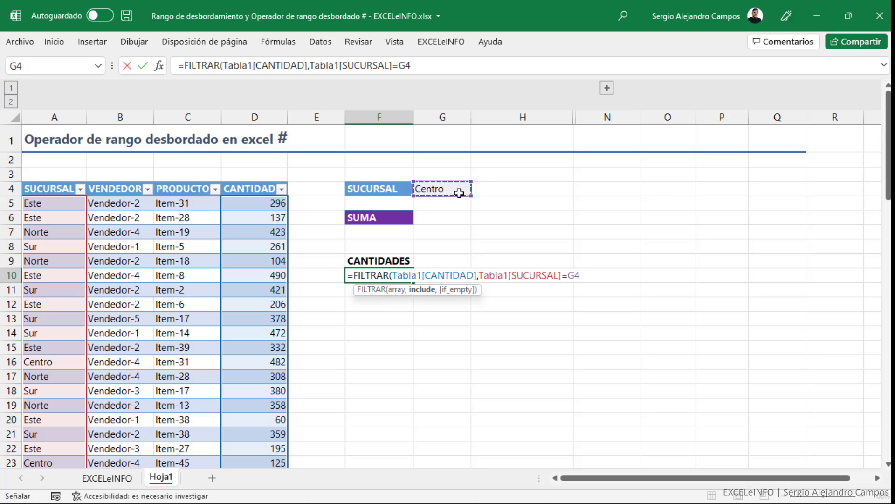
{"action": "type", "text": ")"}
{"action": "key", "text": "Return"}
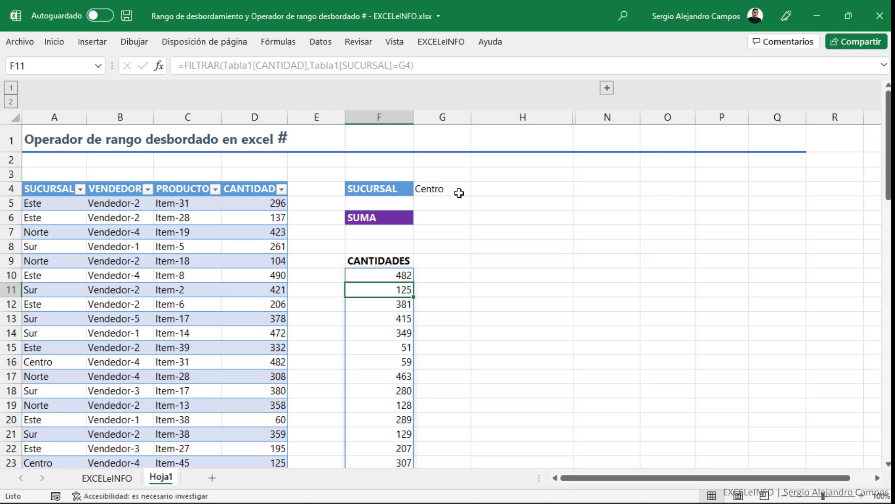
Begin a formula in G6 with the spilled range reference =F10# and examine which CANTIDADES cells it covers.
{"action": "left_click", "coordinate": [450, 216]}
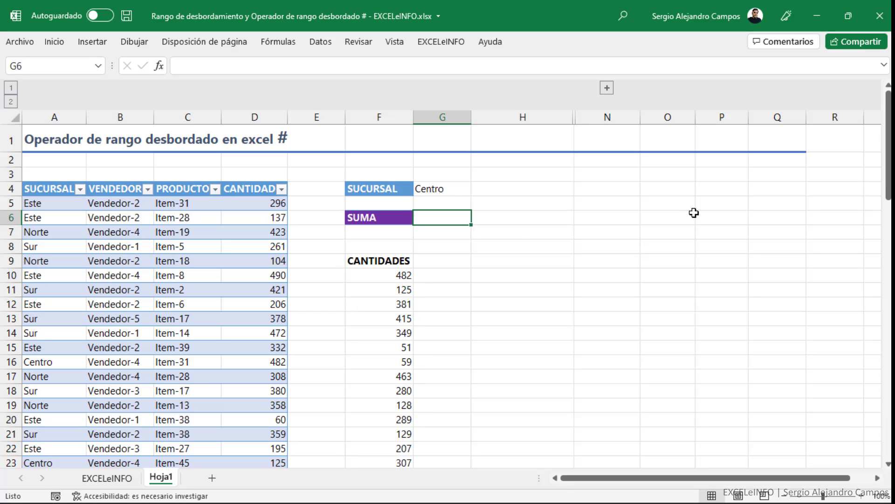
{"action": "type", "text": "="}
{"action": "left_click", "coordinate": [381, 276]}
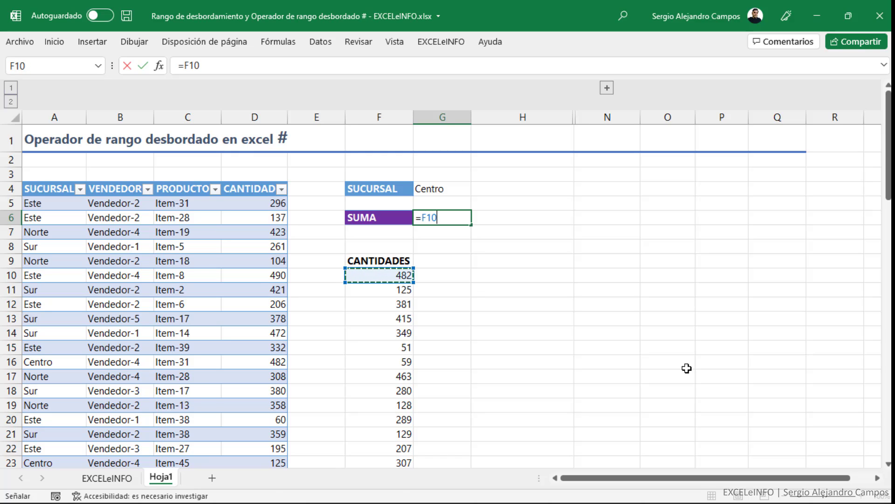
{"action": "type", "text": "#"}
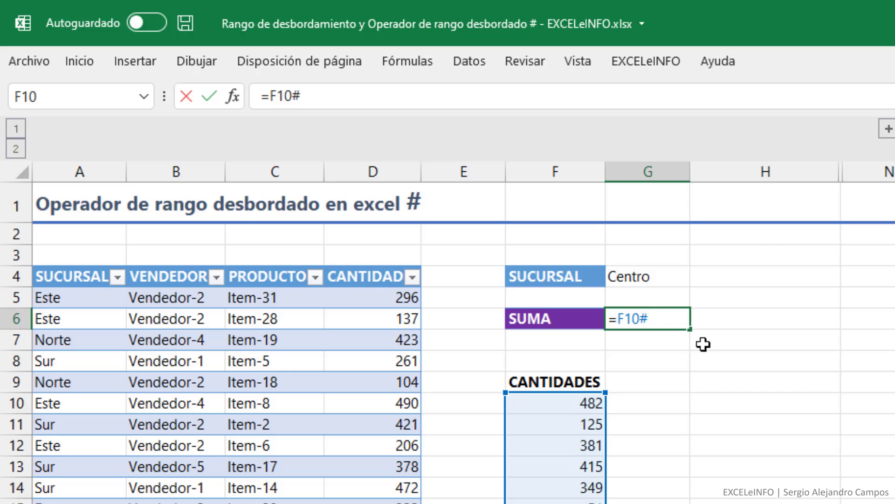
{"action": "scroll", "coordinate": [545, 425], "scroll_direction": "down", "scroll_amount": 6}
{"action": "scroll", "coordinate": [545, 426], "scroll_direction": "up", "scroll_amount": 4}
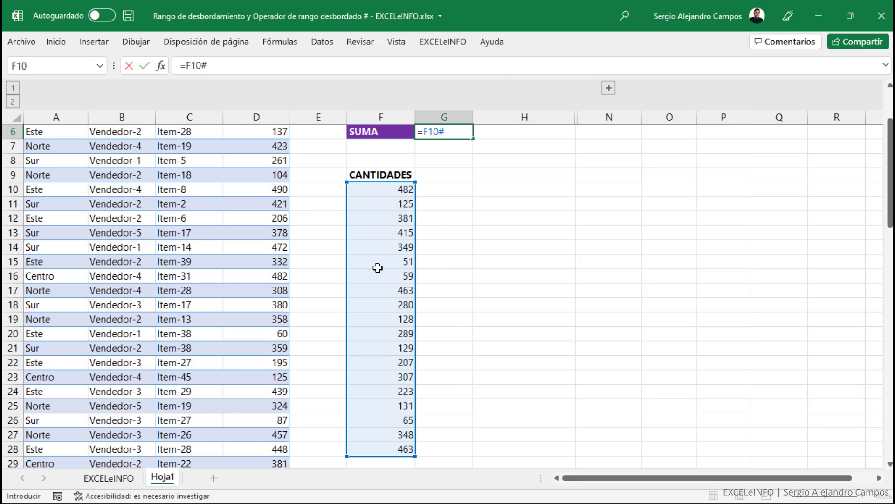
{"action": "scroll", "coordinate": [398, 376], "scroll_direction": "down", "scroll_amount": 2}
{"action": "scroll", "coordinate": [398, 375], "scroll_direction": "up", "scroll_amount": 3}
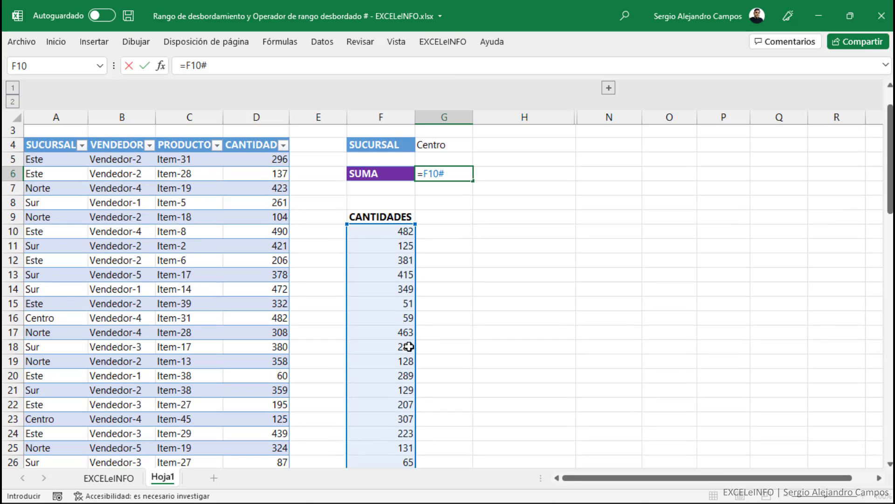
{"action": "scroll", "coordinate": [390, 249], "scroll_direction": "down", "scroll_amount": 3}
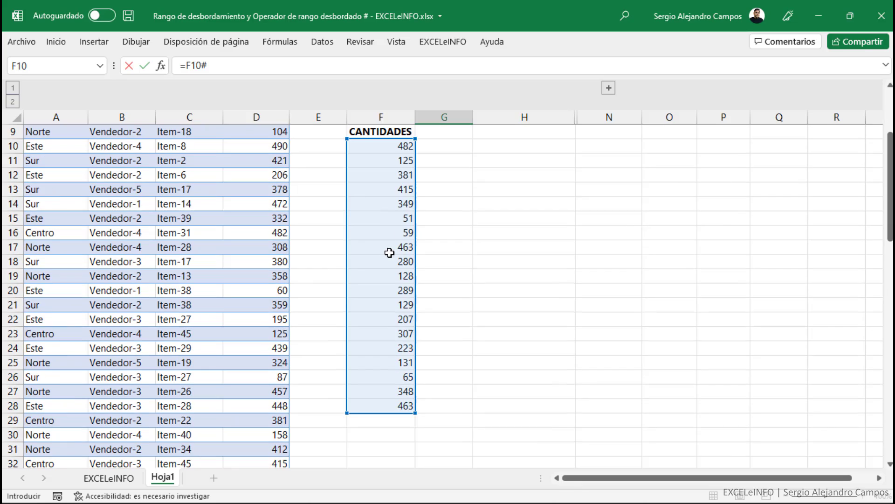
{"action": "scroll", "coordinate": [403, 375], "scroll_direction": "up", "scroll_amount": 3}
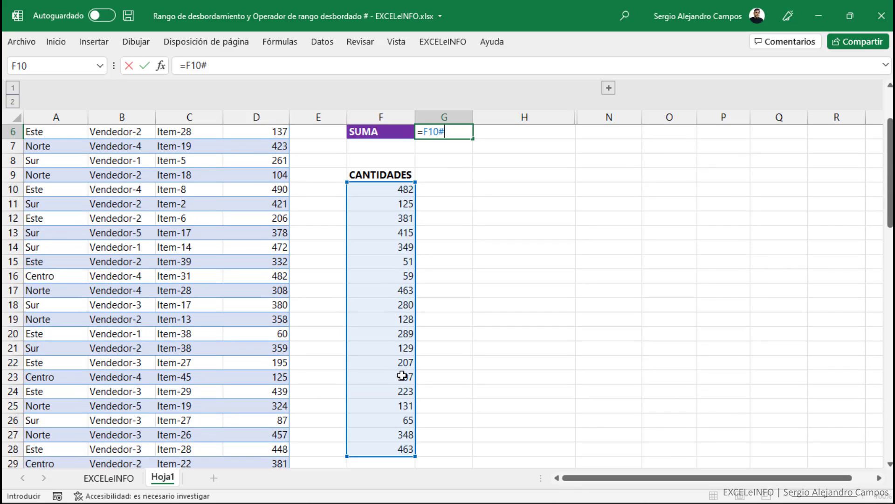
Erase the reference in G6 and rebuild it as =F10# by selecting the entire spilled CANTIDADES range.
{"action": "key", "text": "BackSpace"}
{"action": "key", "text": "BackSpace"}
{"action": "key", "text": "BackSpace"}
{"action": "key", "text": "BackSpace"}
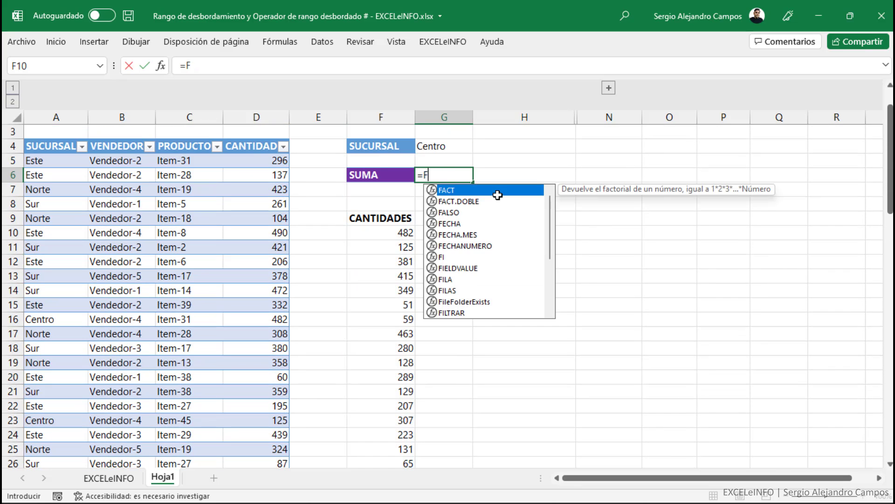
{"action": "left_click_drag", "start_coordinate": [382, 232], "coordinate": [396, 427]}
{"action": "scroll", "coordinate": [396, 426], "scroll_direction": "up", "scroll_amount": 2}
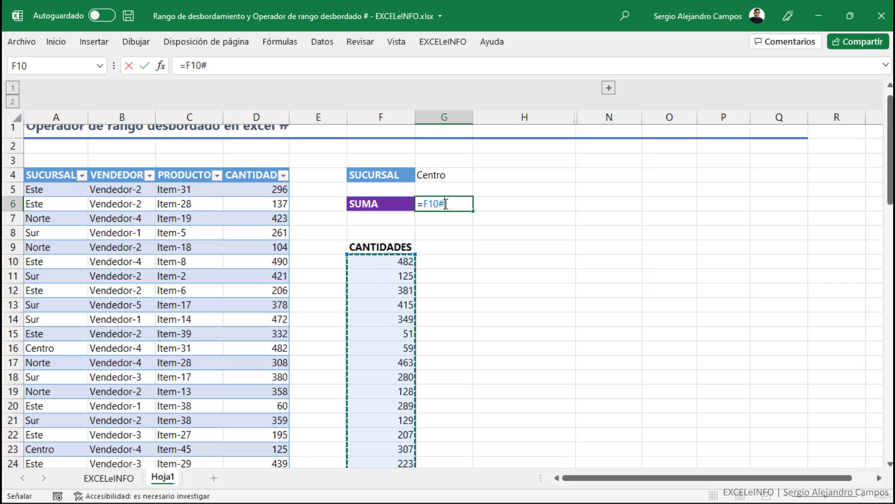
{"action": "scroll", "coordinate": [476, 204], "scroll_direction": "up", "scroll_amount": 1}
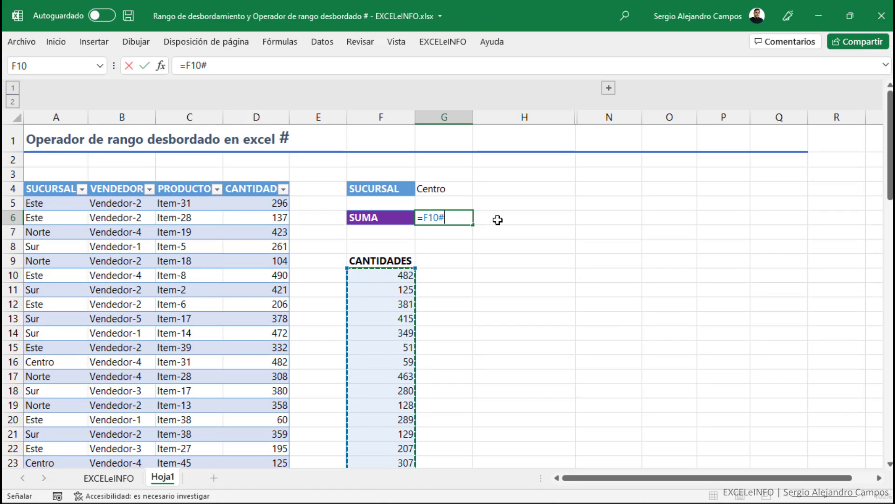
Replace the reference in G6 with the partial range F10:F17 of the CANTIDADES column.
{"action": "key", "text": "BackSpace"}
{"action": "key", "text": "BackSpace"}
{"action": "key", "text": "BackSpace"}
{"action": "key", "text": "BackSpace"}
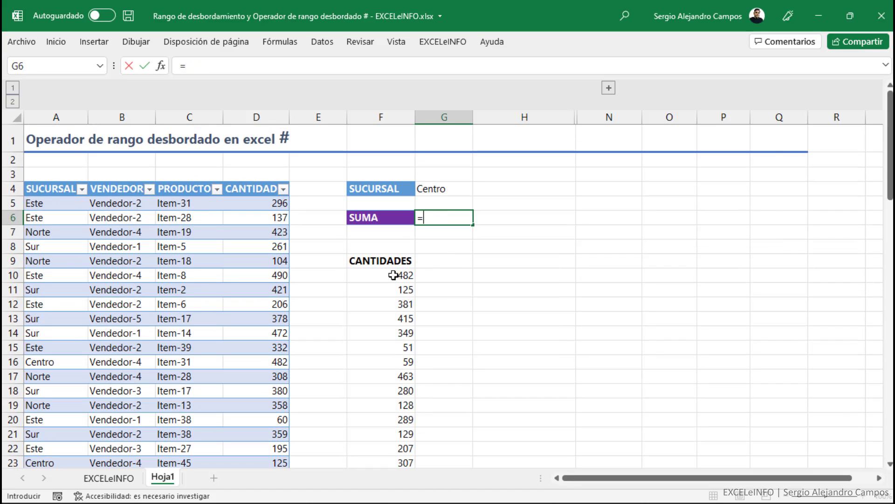
{"action": "left_click_drag", "start_coordinate": [396, 275], "coordinate": [384, 379]}
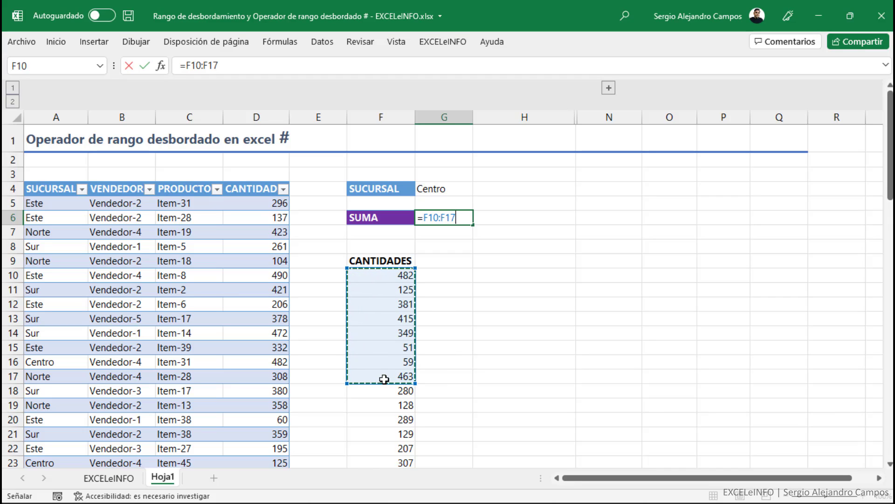
Change the G6 formula to the spilled range reference =F10#, check which cells it covers, and enter it.
{"action": "key", "text": "BackSpace"}
{"action": "key", "text": "BackSpace"}
{"action": "key", "text": "BackSpace"}
{"action": "key", "text": "BackSpace"}
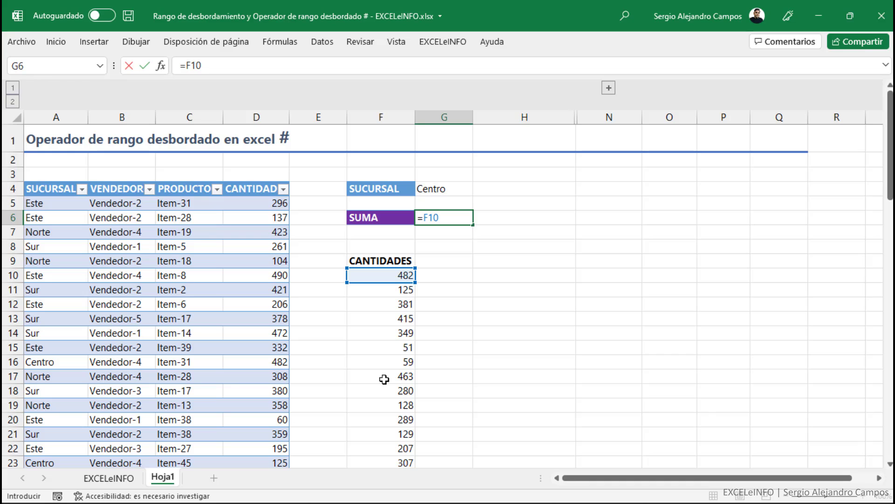
{"action": "type", "text": "#"}
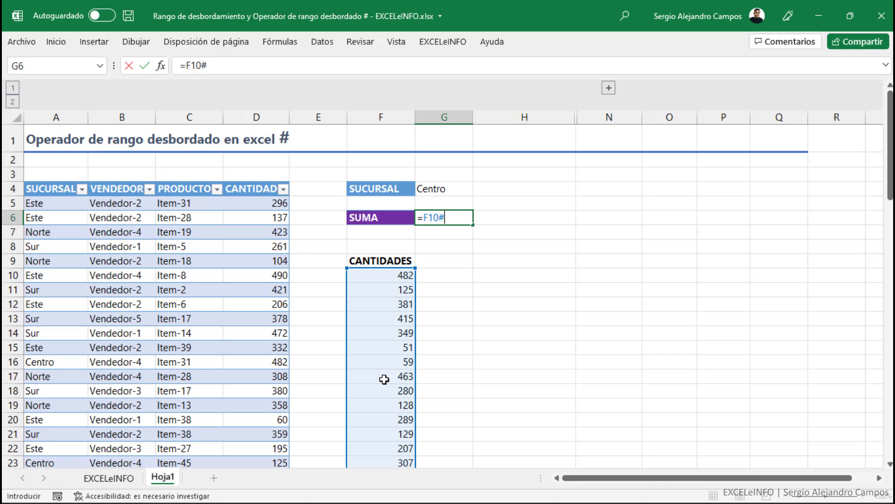
{"action": "scroll", "coordinate": [422, 379], "scroll_direction": "down", "scroll_amount": 5}
{"action": "scroll", "coordinate": [421, 361], "scroll_direction": "up", "scroll_amount": 5}
{"action": "key", "text": "Return"}
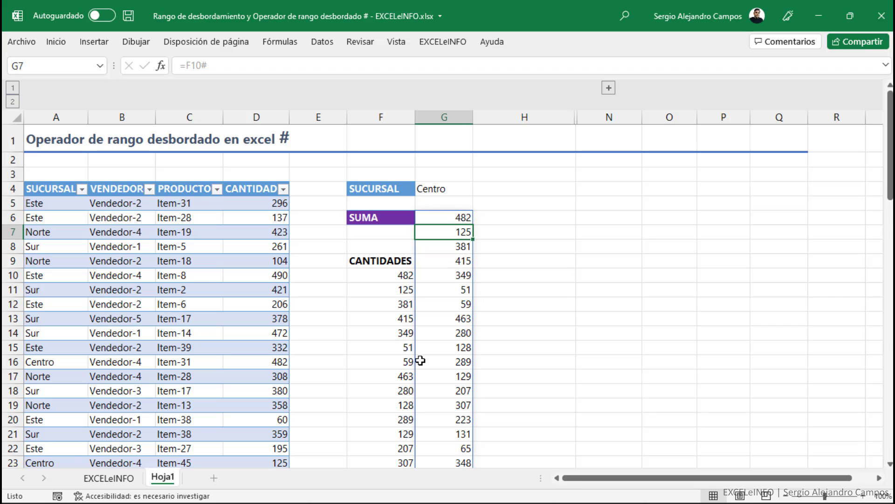
Replace the formula in G6 with =SUMA(F10#) to total the spilled CANTIDADES range.
{"action": "key", "text": "Up"}
{"action": "key", "text": "F2"}
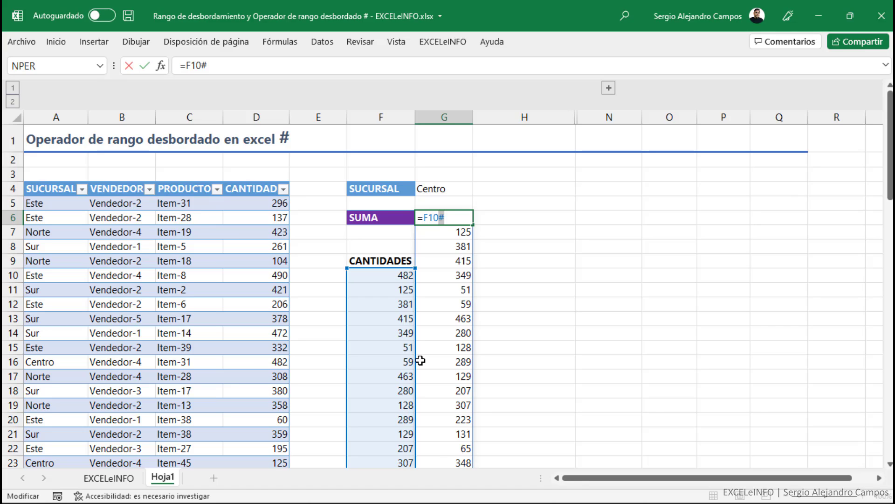
{"action": "key", "text": "BackSpace"}
{"action": "key", "text": "BackSpace"}
{"action": "key", "text": "BackSpace"}
{"action": "key", "text": "BackSpace"}
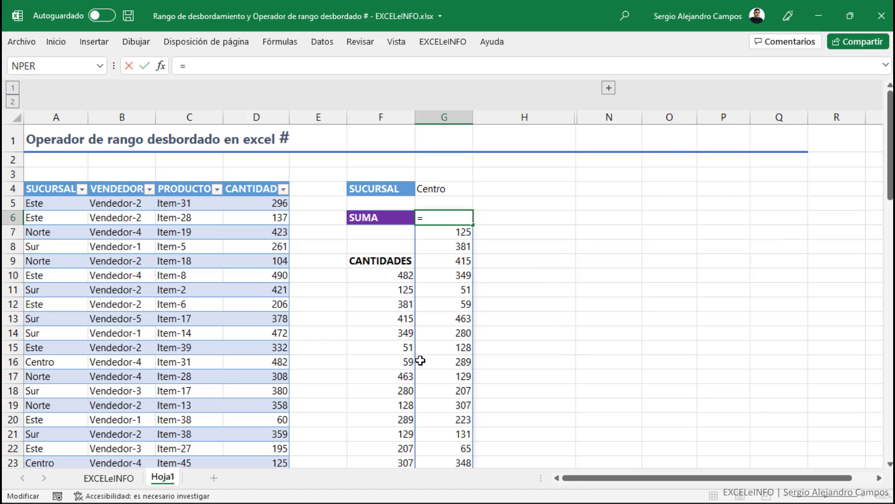
{"action": "type", "text": "suma"}
{"action": "key", "text": "Tab"}
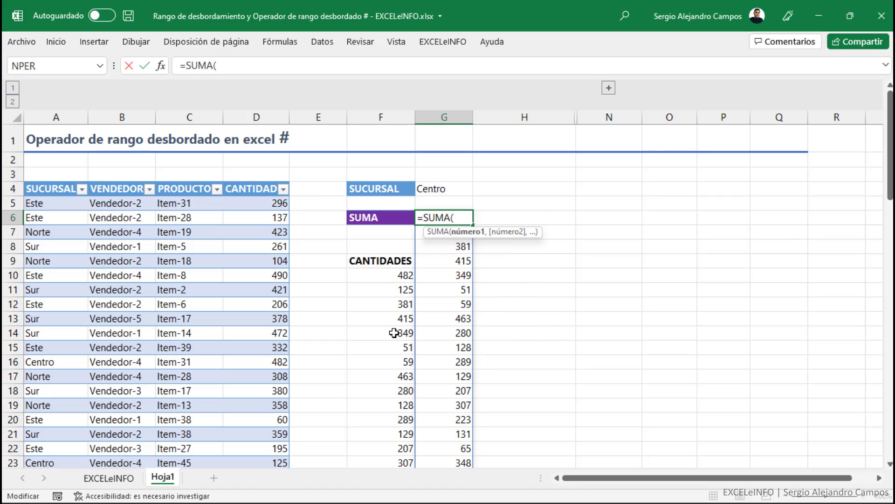
{"action": "left_click", "coordinate": [380, 275]}
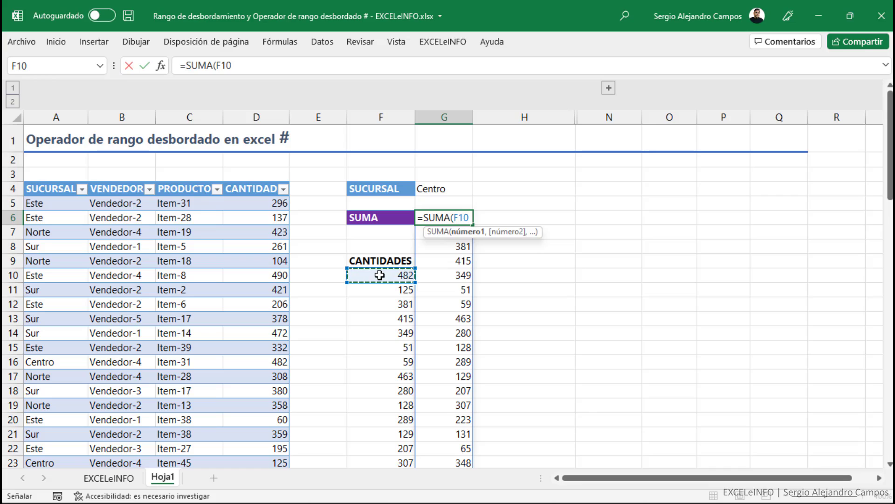
{"action": "type", "text": "#"}
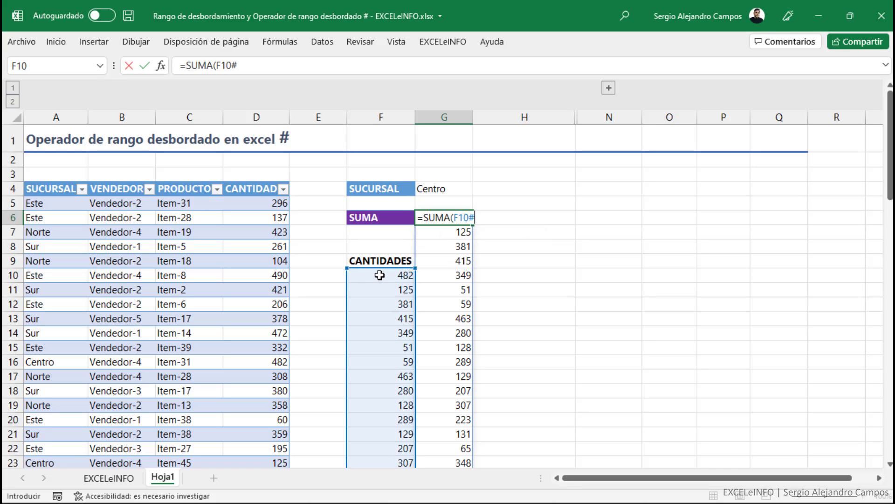
{"action": "type", "text": ")"}
{"action": "key", "text": "Return"}
{"action": "key", "text": "Up"}
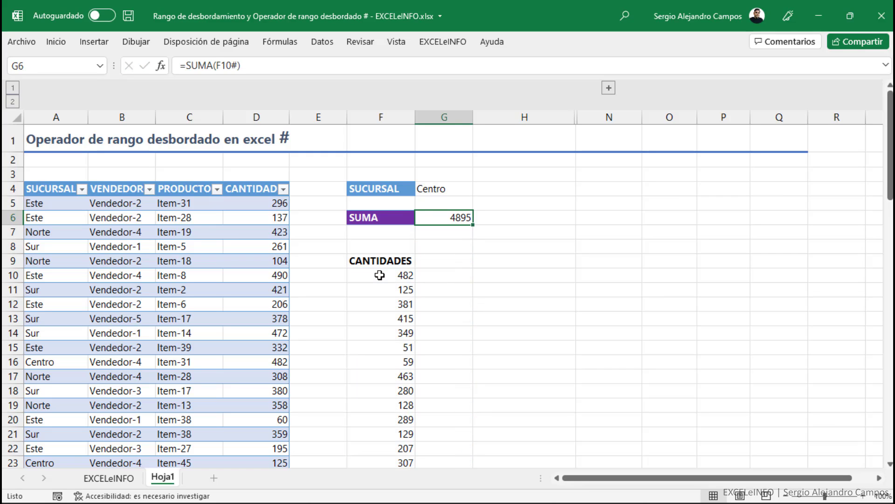
Examine which CANTIDADES cells the F10# reference in the G6 formula covers, leaving the formula as it is.
{"action": "key", "text": "F2"}
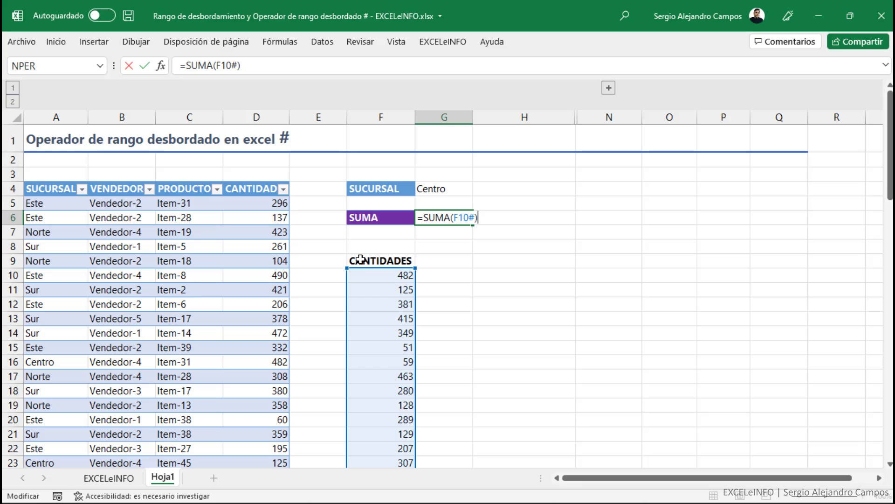
{"action": "scroll", "coordinate": [377, 265], "scroll_direction": "down", "scroll_amount": 3}
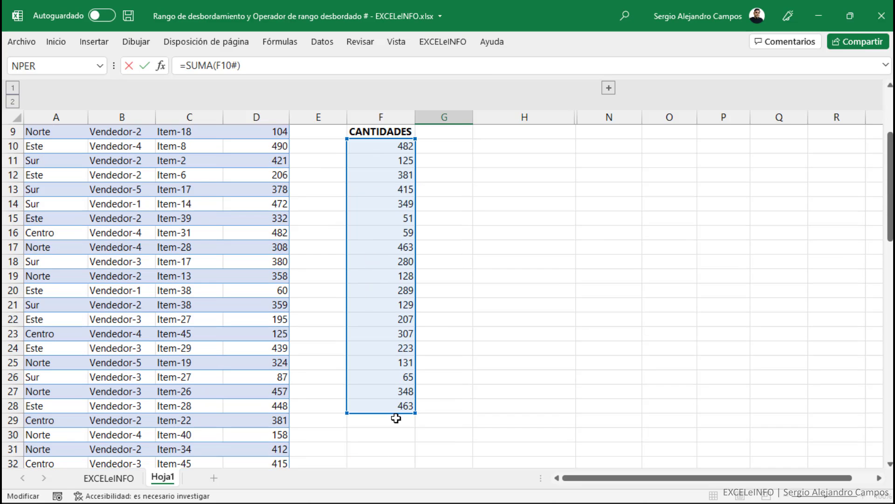
{"action": "scroll", "coordinate": [376, 169], "scroll_direction": "up", "scroll_amount": 3}
{"action": "left_click", "coordinate": [448, 218]}
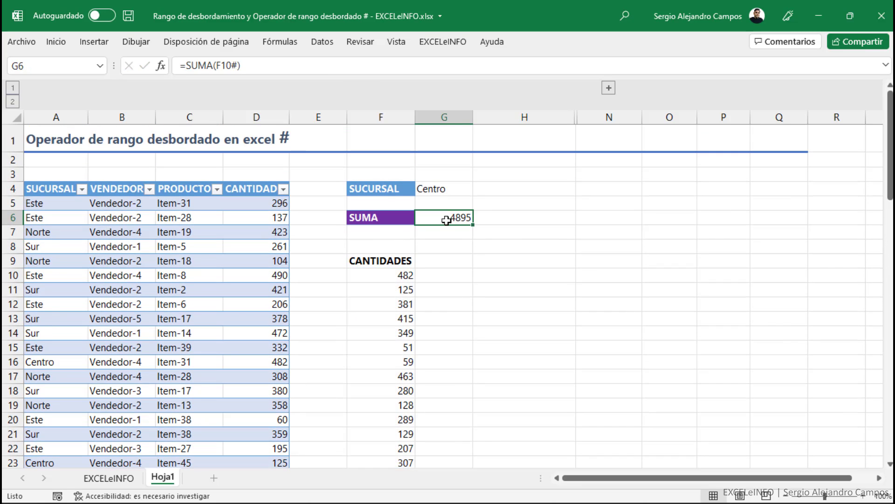
Change the branch in A5 of the table to Centro and check the SUMA cell G6.
{"action": "left_click", "coordinate": [72, 204]}
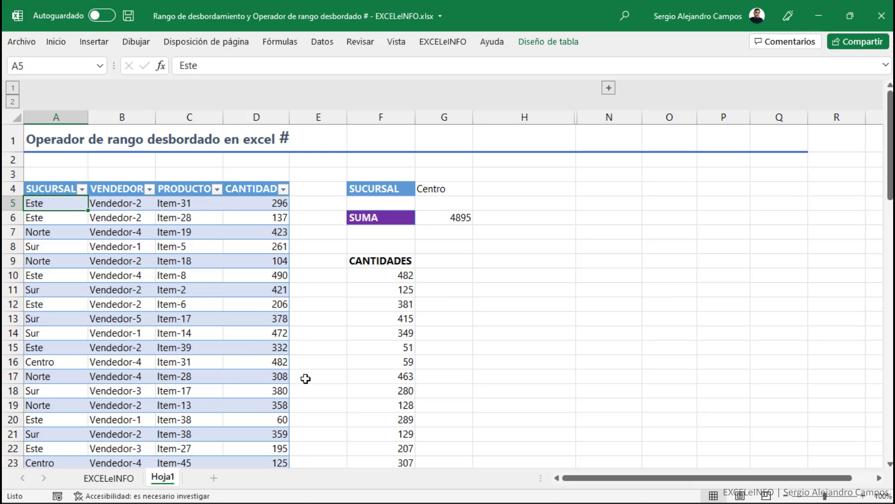
{"action": "type", "text": "Centro"}
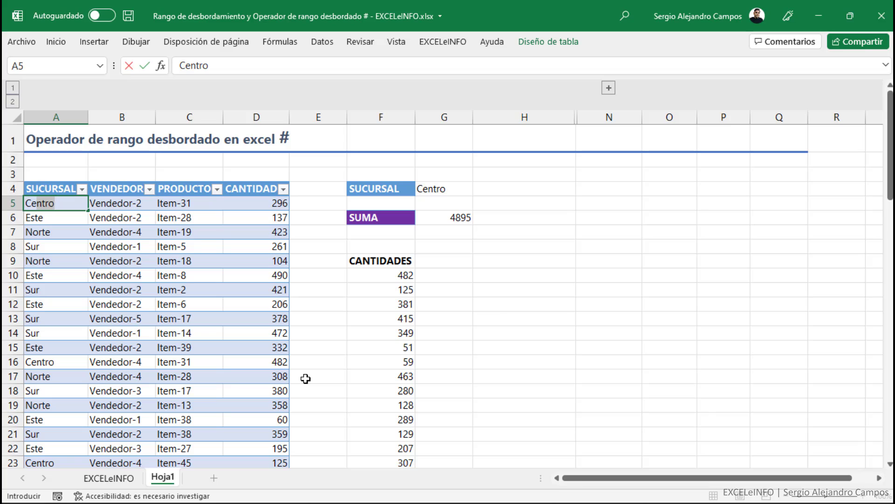
{"action": "key", "text": "Return"}
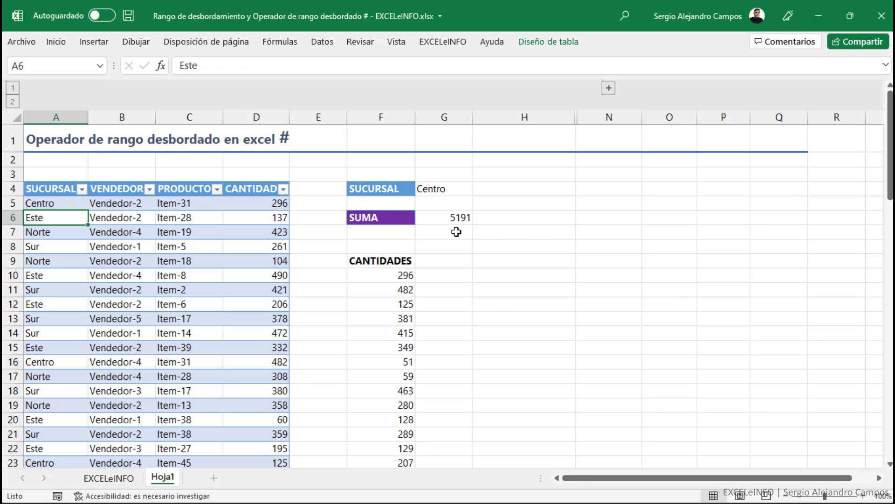
{"action": "left_click", "coordinate": [443, 217]}
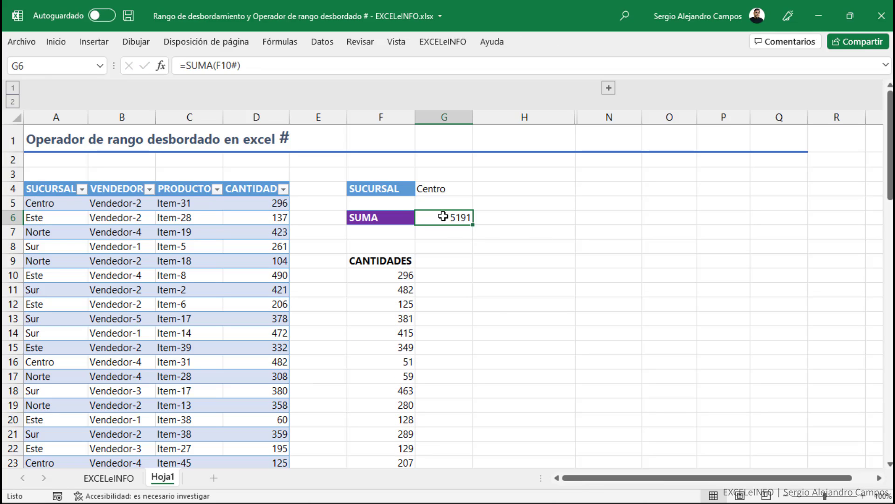
Expand the grouped columns I to M and review the table's SUCURSAL column and the empty SUCURSAL cell N4.
{"action": "left_click", "coordinate": [608, 88]}
{"action": "left_click", "coordinate": [671, 191]}
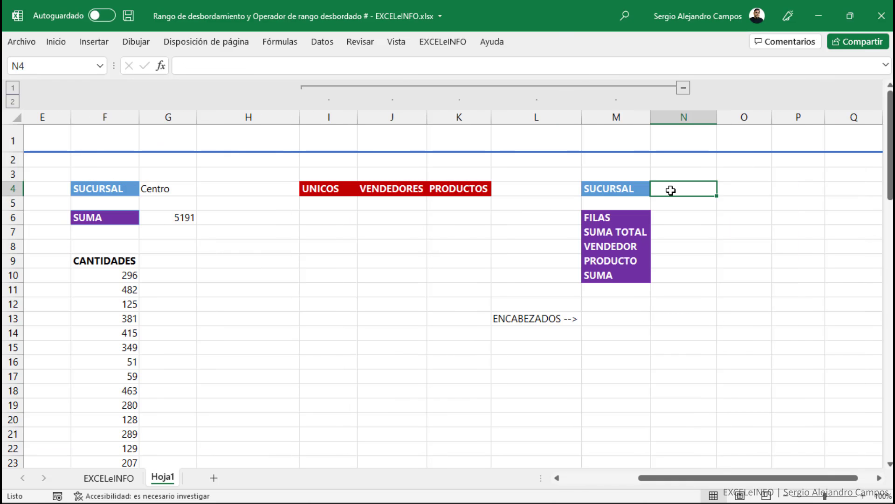
{"action": "left_click_drag", "start_coordinate": [654, 478], "coordinate": [577, 478]}
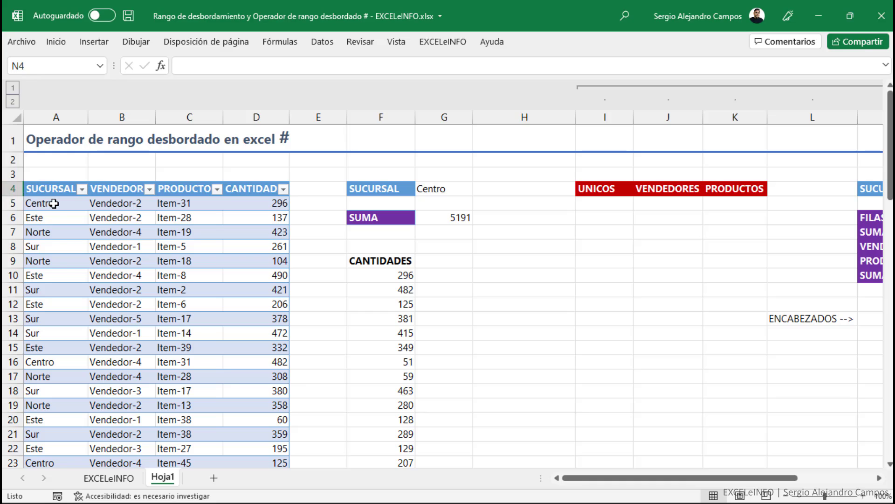
{"action": "mouse_move", "coordinate": [54, 203]}
{"action": "left_mouse_down"}
{"action": "mouse_move", "coordinate": [70, 309]}
{"action": "mouse_move", "coordinate": [62, 203]}
{"action": "left_mouse_up"}
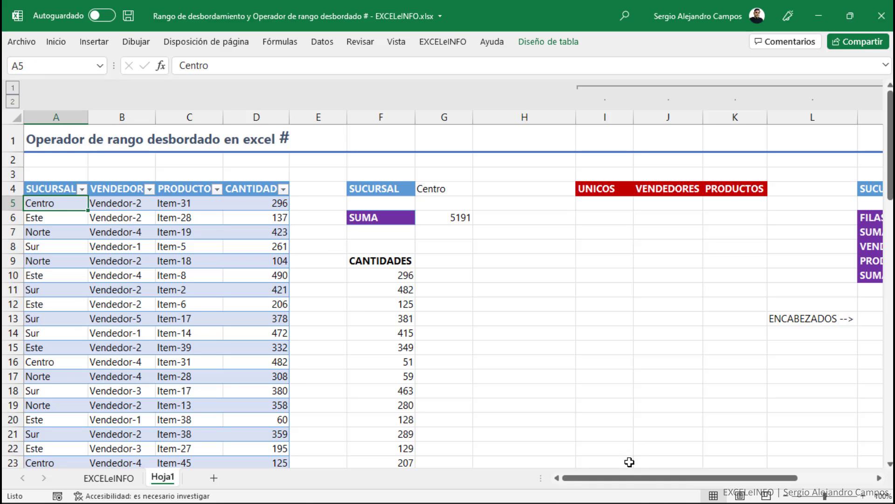
{"action": "left_click_drag", "start_coordinate": [630, 478], "coordinate": [706, 478]}
{"action": "left_click", "coordinate": [684, 189]}
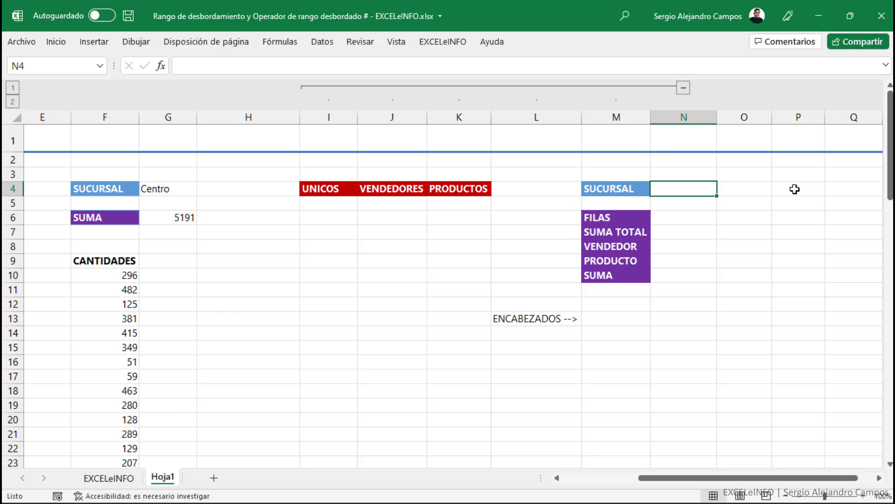
Start a UNICOS formula in I5 under the UNICOS heading.
{"action": "left_click", "coordinate": [317, 205]}
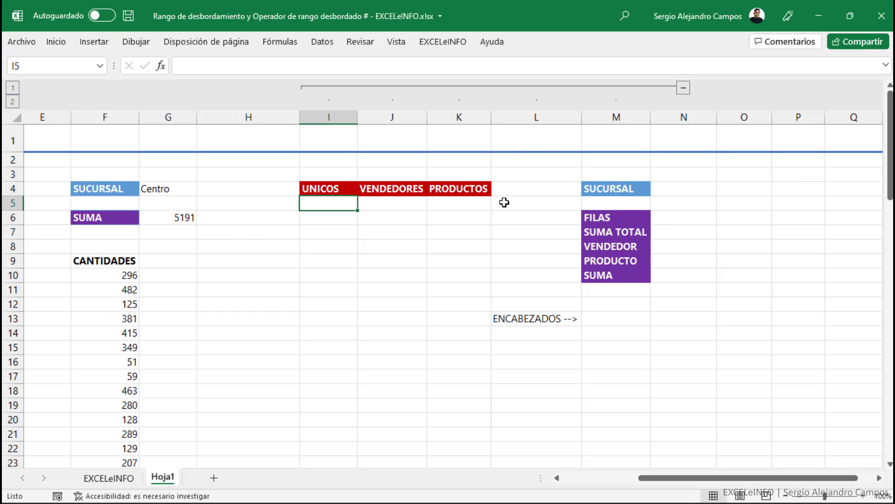
{"action": "type", "text": "="}
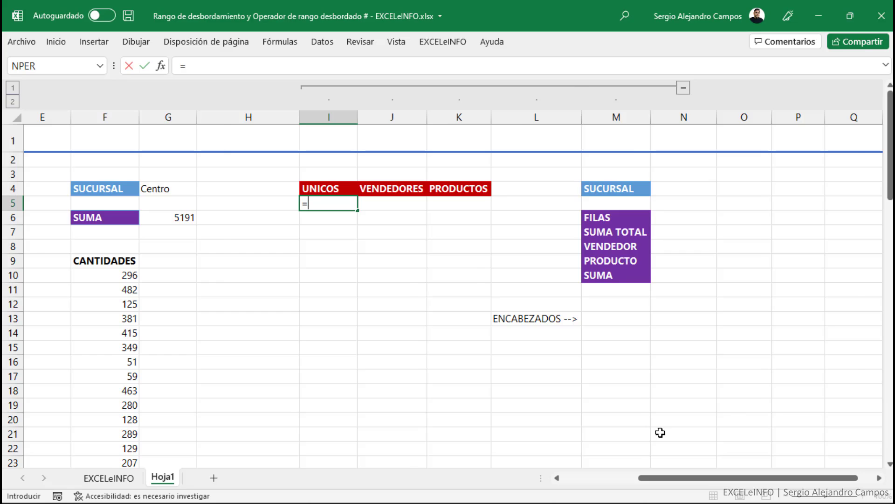
{"action": "left_click_drag", "start_coordinate": [652, 478], "coordinate": [574, 476]}
{"action": "type", "text": "UNI"}
{"action": "key", "text": "Down"}
{"action": "key", "text": "Down"}
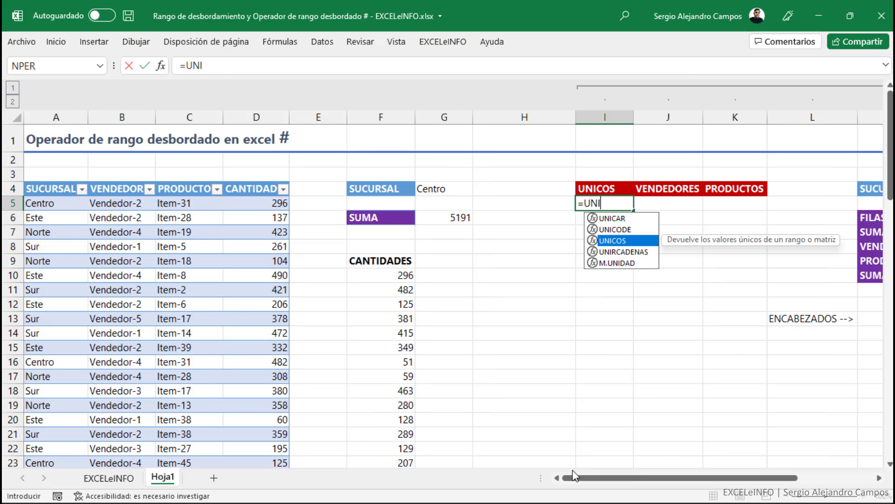
{"action": "key", "text": "Tab"}
Complete the UNICOS formula in I5 with Tabla1[SUCURSAL] as its array argument and enter it.
{"action": "type", "text": "T"}
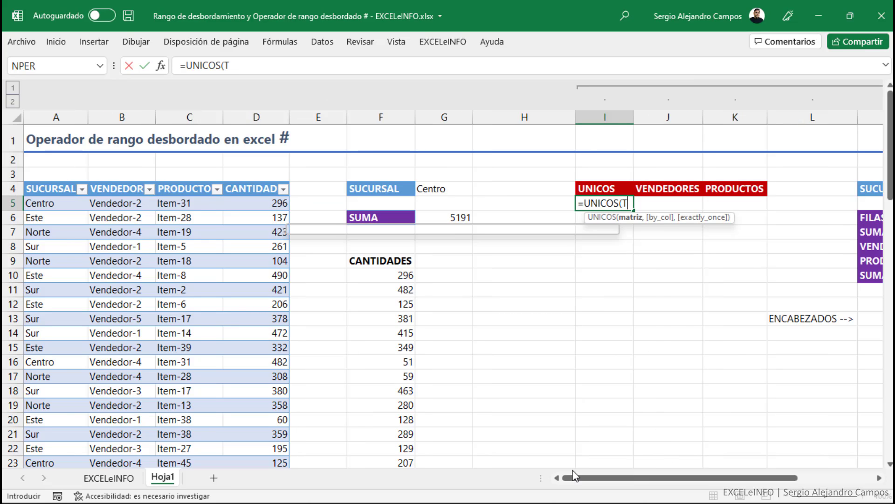
{"action": "key", "text": "Down"}
{"action": "key", "text": "Tab"}
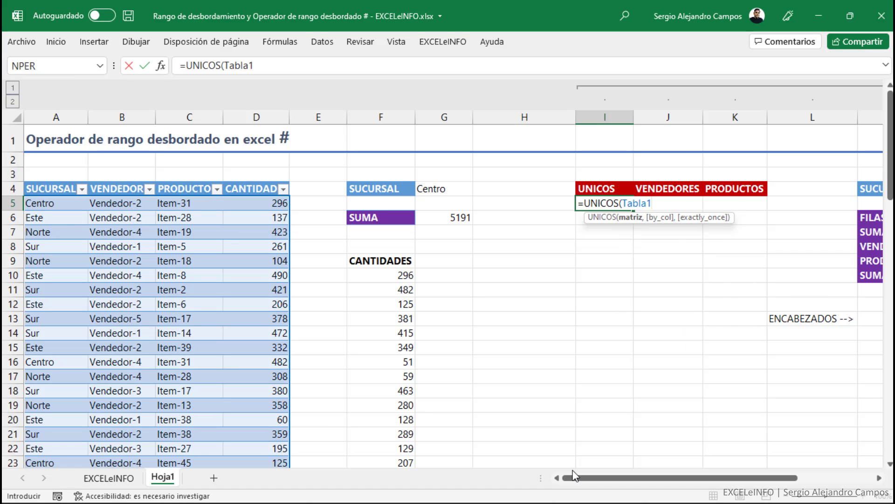
{"action": "type", "text": "[SU"}
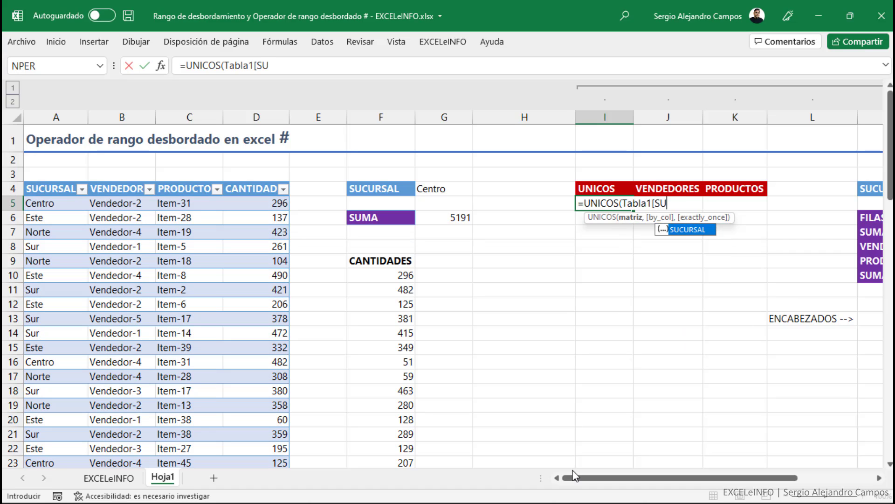
{"action": "key", "text": "Tab"}
{"action": "type", "text": "]"}
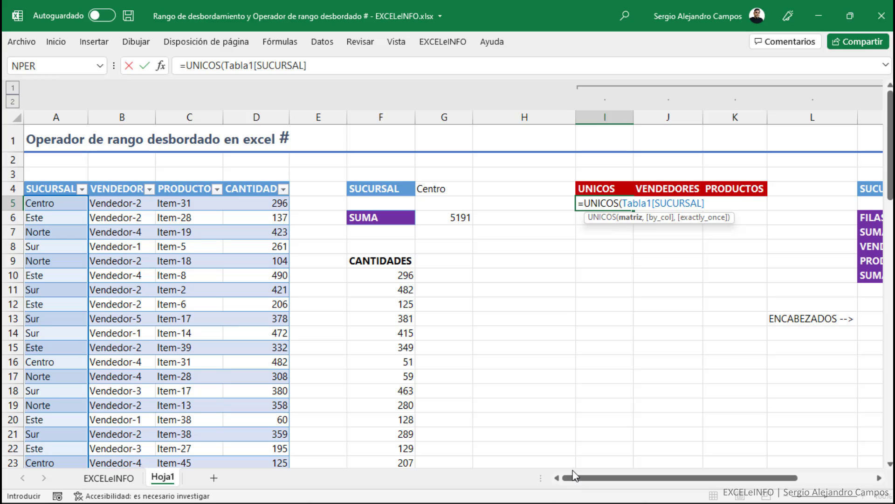
{"action": "type", "text": ")"}
{"action": "key", "text": "ctrl+Return"}
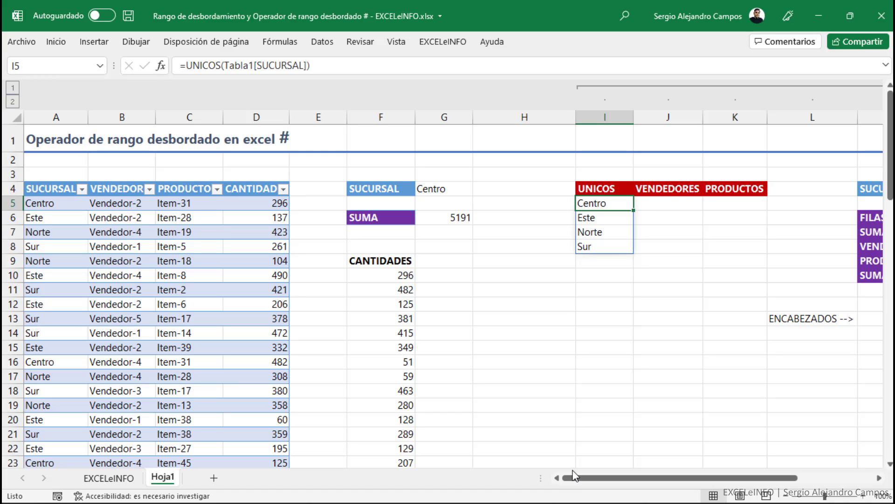
Wrap the I5 formula in ORDENAR so it reads =ORDENAR(UNICOS(Tabla1[SUCURSAL])).
{"action": "key", "text": "F2"}
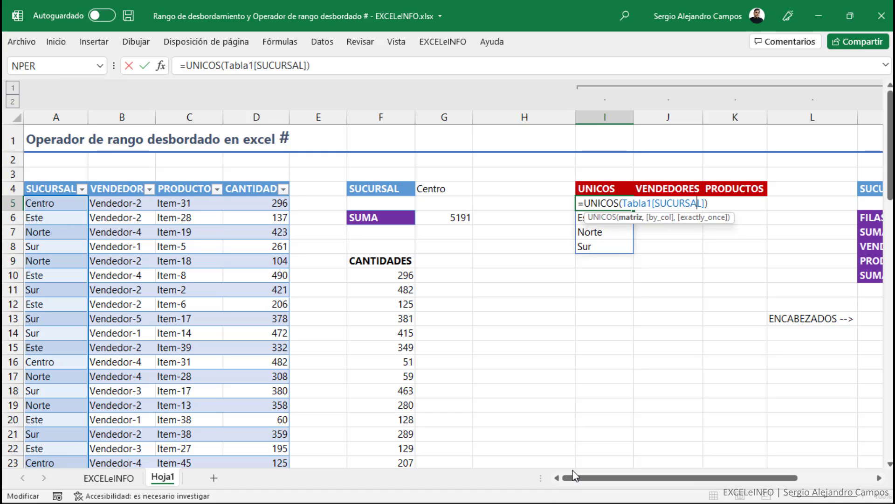
{"action": "key", "text": "ctrl+Left"}
{"action": "key", "text": "ctrl+Left"}
{"action": "key", "text": "ctrl+Left"}
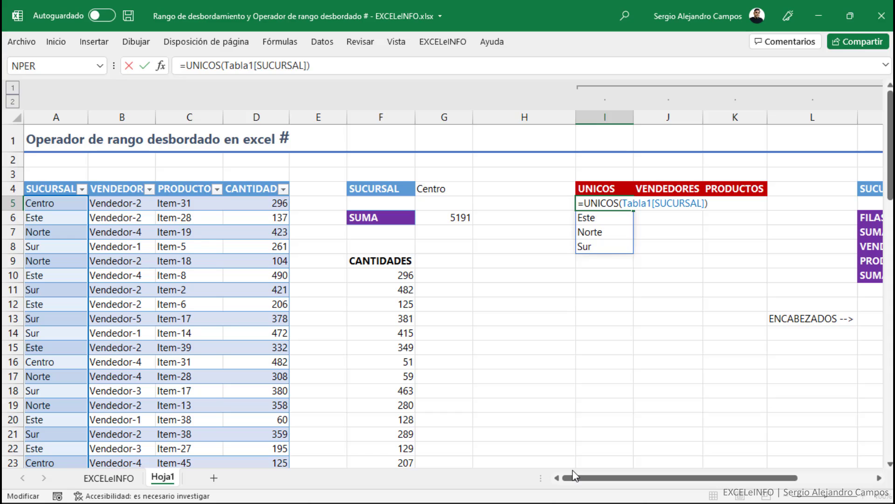
{"action": "type", "text": "ORDENAR("}
{"action": "key", "text": "End"}
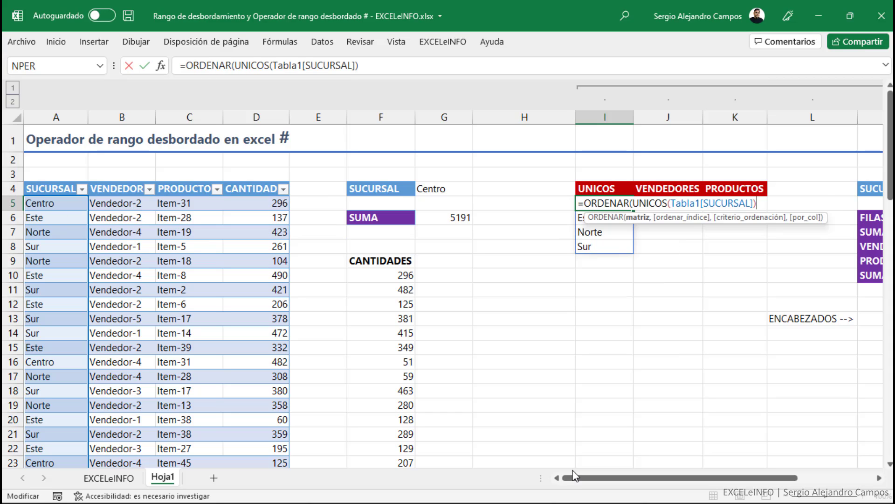
{"action": "type", "text": ")"}
{"action": "key", "text": "ctrl+Return"}
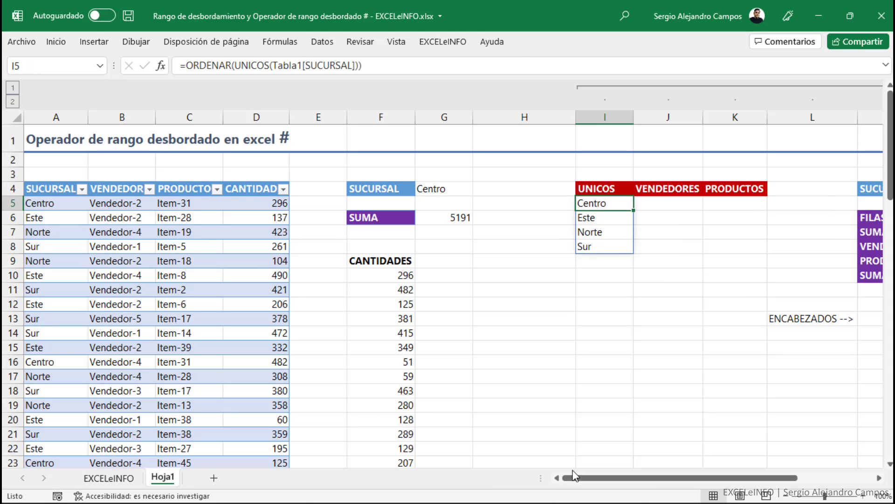
Open data validation for the empty SUCURSAL cell N4 and set the allowed type to Lista.
{"action": "key", "text": "Up"}
{"action": "key", "text": "ctrl+Right"}
{"action": "key", "text": "ctrl+Right"}
{"action": "key", "text": "Right"}
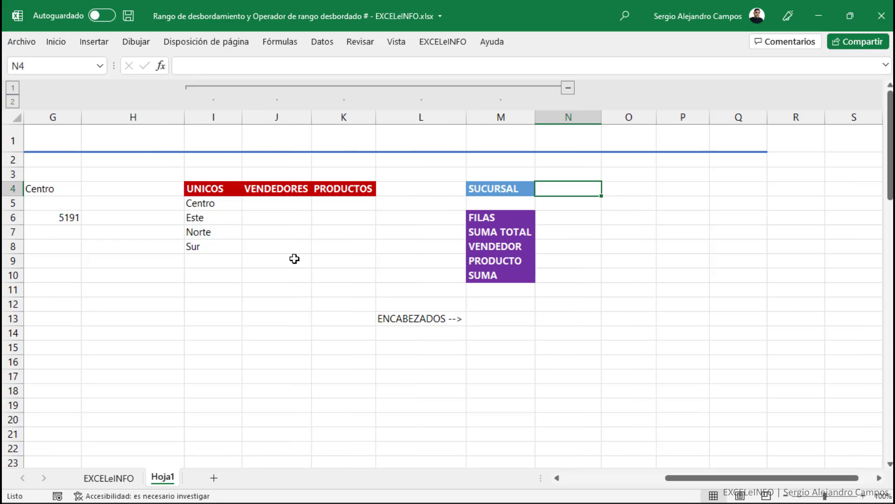
{"action": "left_click", "coordinate": [323, 41]}
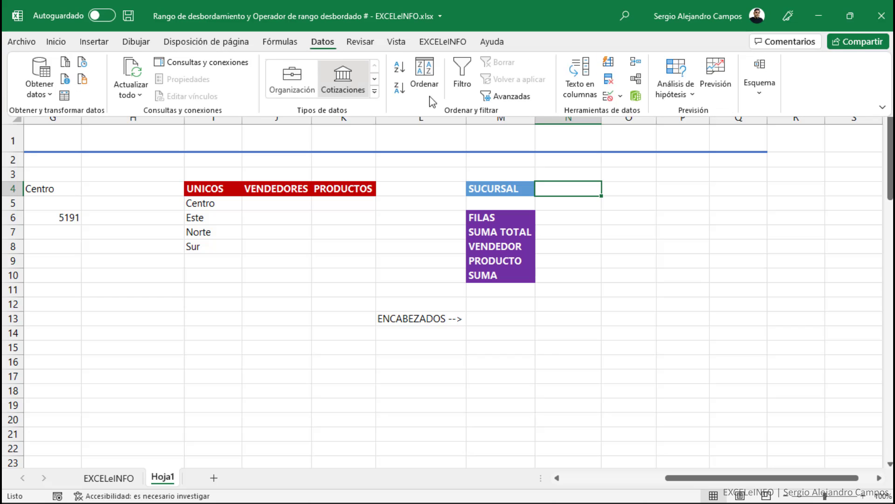
{"action": "left_click", "coordinate": [605, 96]}
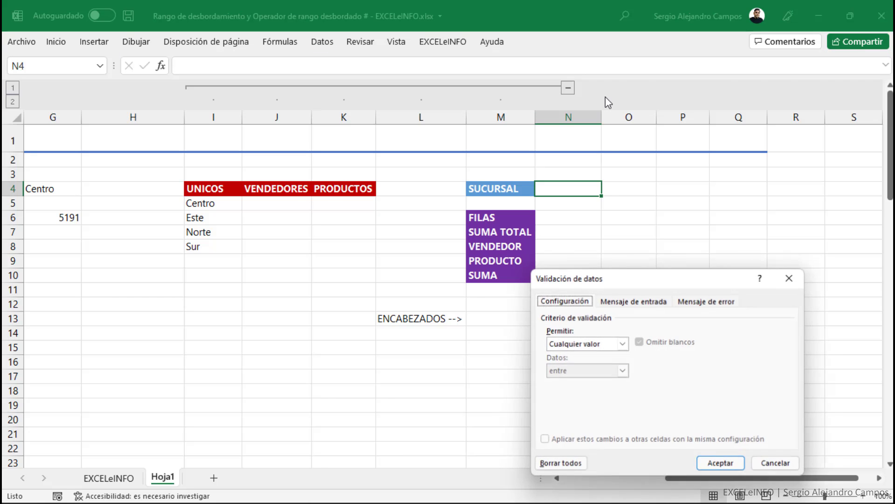
{"action": "left_click", "coordinate": [593, 344]}
{"action": "left_click", "coordinate": [590, 381]}
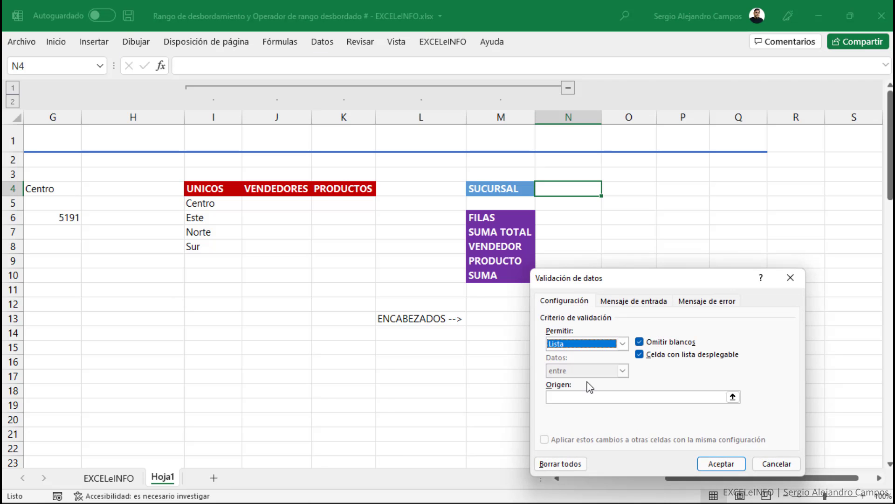
Set the validation list's source to the spilled range =$I$5# and apply the rule to N4.
{"action": "left_click", "coordinate": [590, 397]}
{"action": "left_click_drag", "start_coordinate": [216, 203], "coordinate": [225, 247]}
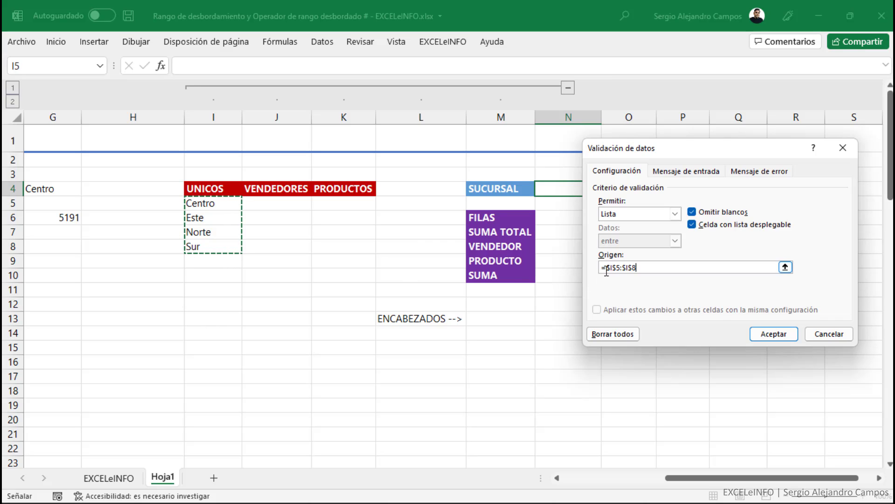
{"action": "double_click", "coordinate": [633, 270]}
{"action": "left_click_drag", "start_coordinate": [632, 269], "coordinate": [648, 269]}
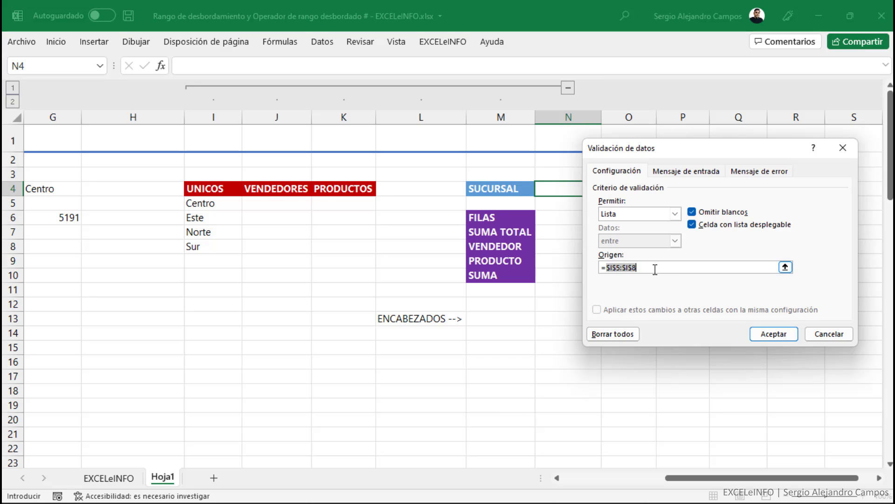
{"action": "left_click", "coordinate": [220, 205]}
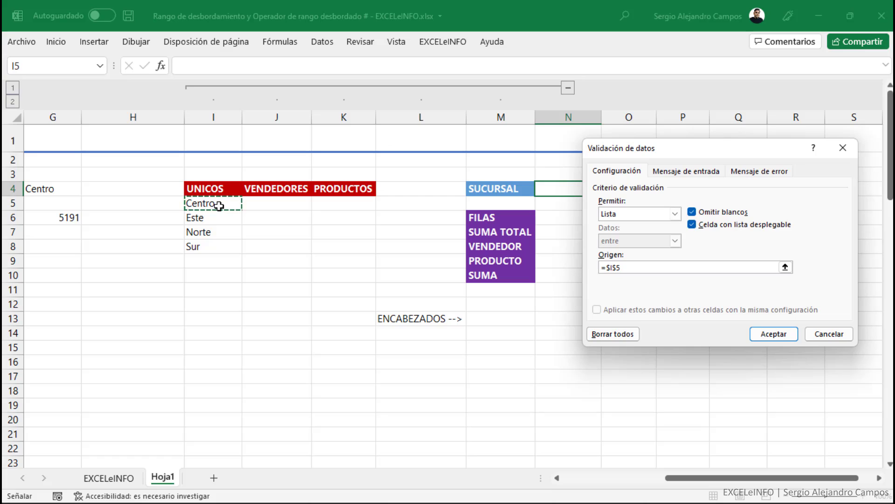
{"action": "type", "text": "#"}
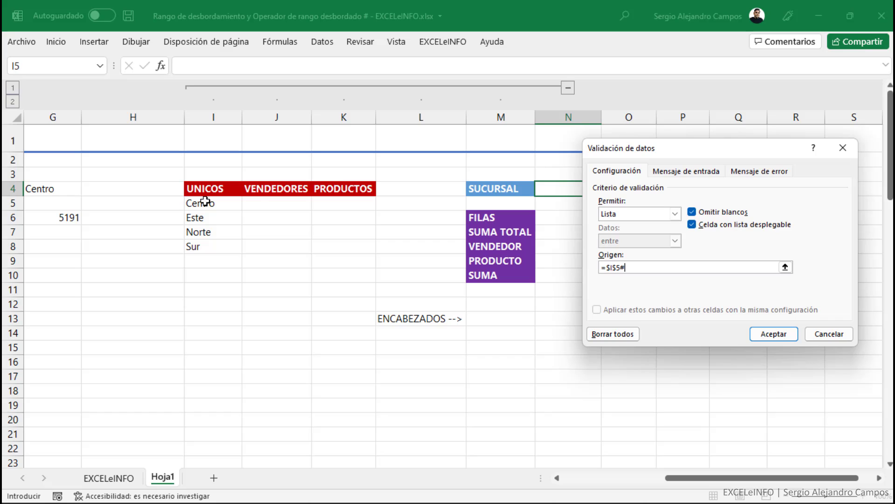
{"action": "left_click", "coordinate": [778, 335]}
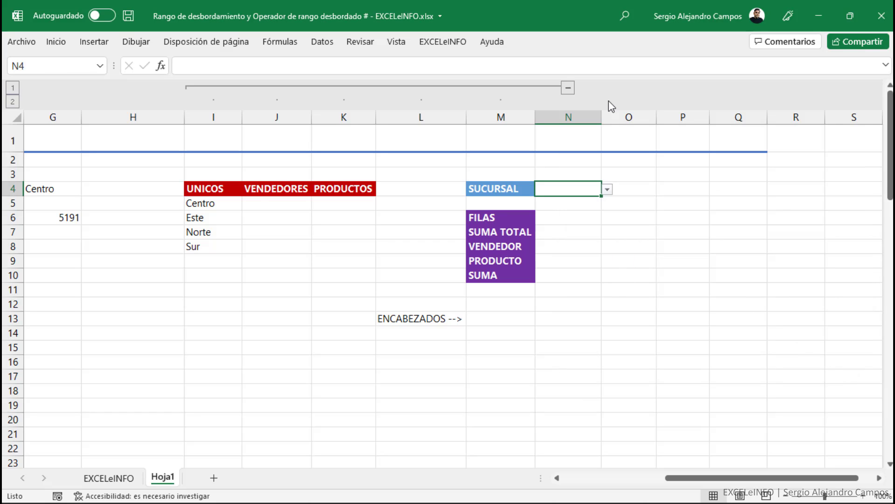
Test the N4 drop-down list and its suggestions for the letters c and e, and cancel the entry.
{"action": "left_click", "coordinate": [607, 190]}
{"action": "left_click", "coordinate": [607, 191]}
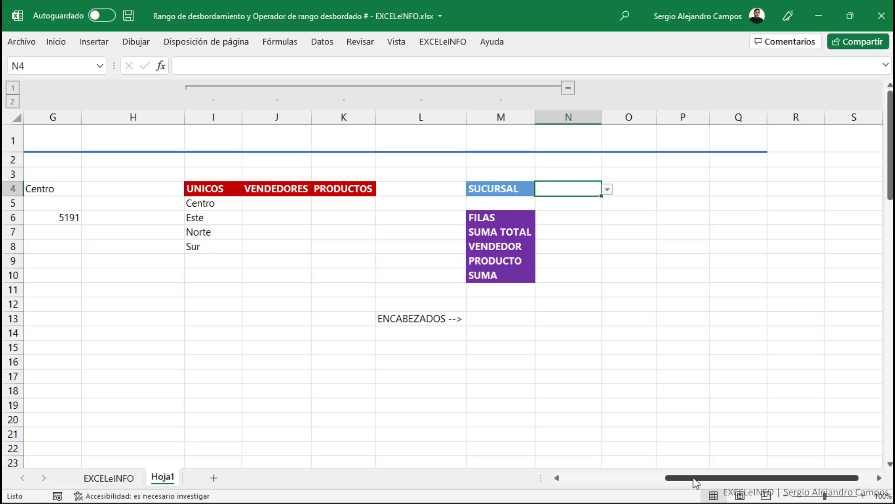
{"action": "type", "text": "c"}
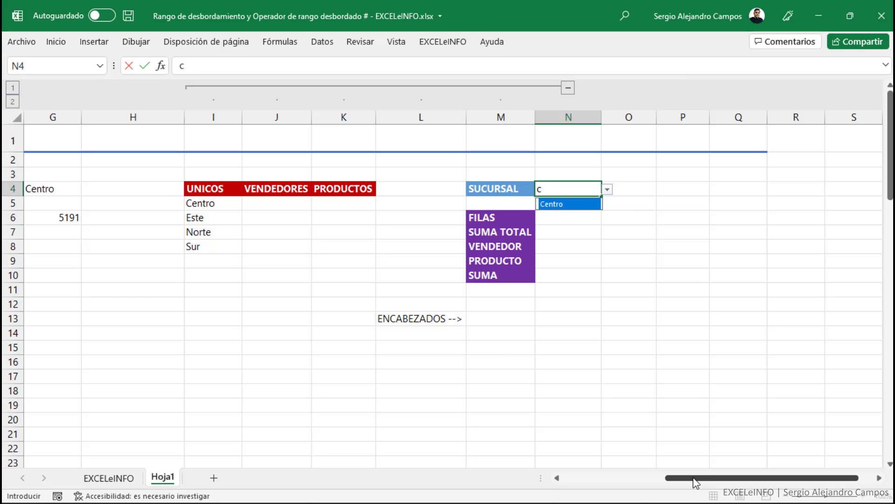
{"action": "key", "text": "BackSpace"}
{"action": "type", "text": "e"}
{"action": "key", "text": "BackSpace"}
{"action": "type", "text": "e"}
{"action": "key", "text": "Escape"}
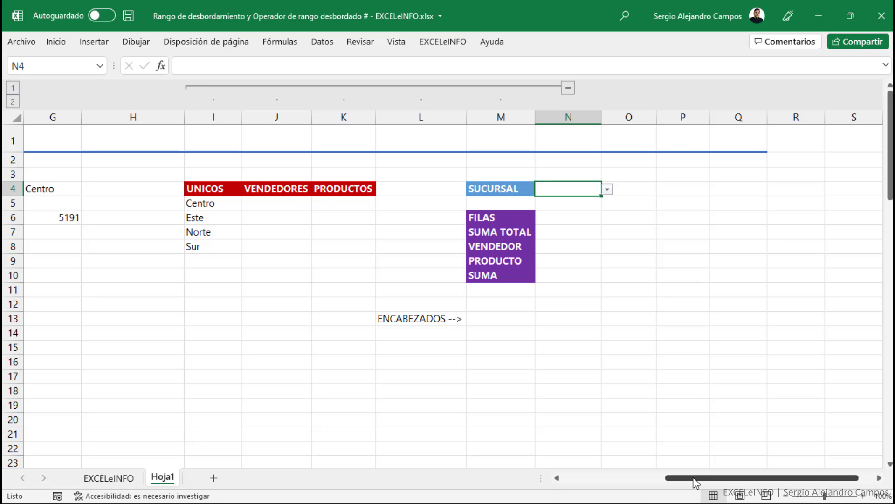
Choose Este from the N4 drop-down list and clear the cell.
{"action": "left_click", "coordinate": [609, 191]}
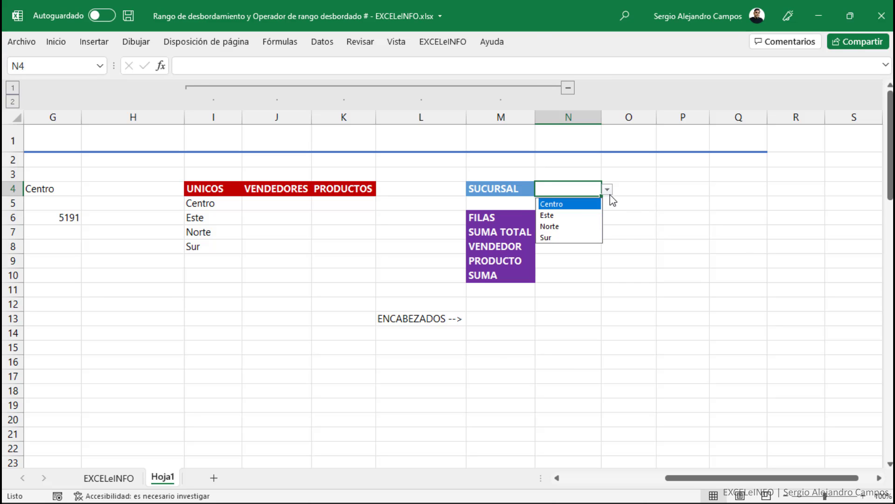
{"action": "left_click", "coordinate": [582, 214]}
{"action": "key", "text": "Delete"}
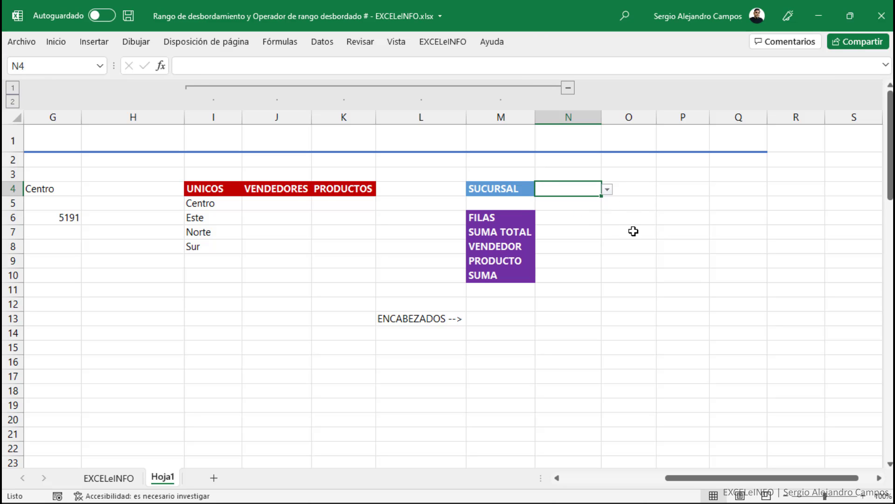
Try the N4 suggestions with sur and set the SUCURSAL cell to Centro.
{"action": "type", "text": "sur"}
{"action": "key", "text": "BackSpace"}
{"action": "key", "text": "BackSpace"}
{"action": "key", "text": "BackSpace"}
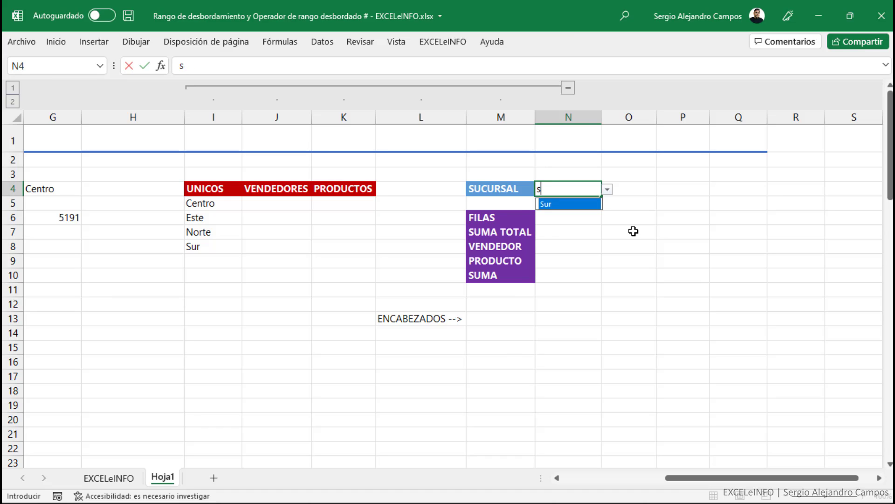
{"action": "key", "text": "Return"}
{"action": "key", "text": "Return"}
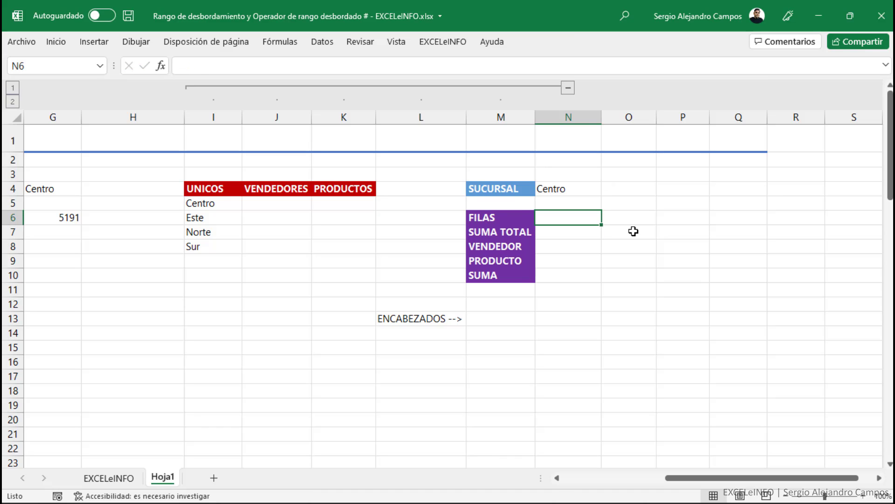
Examine the FILAS to SUMA section, the output area under ENCABEZADOS, and the # operator in the A1 title.
{"action": "key", "text": "Left"}
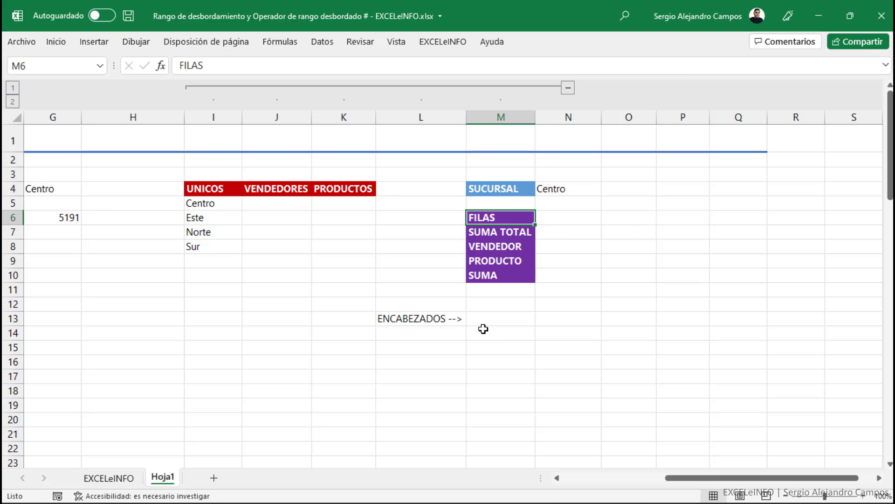
{"action": "left_click_drag", "start_coordinate": [496, 333], "coordinate": [750, 418]}
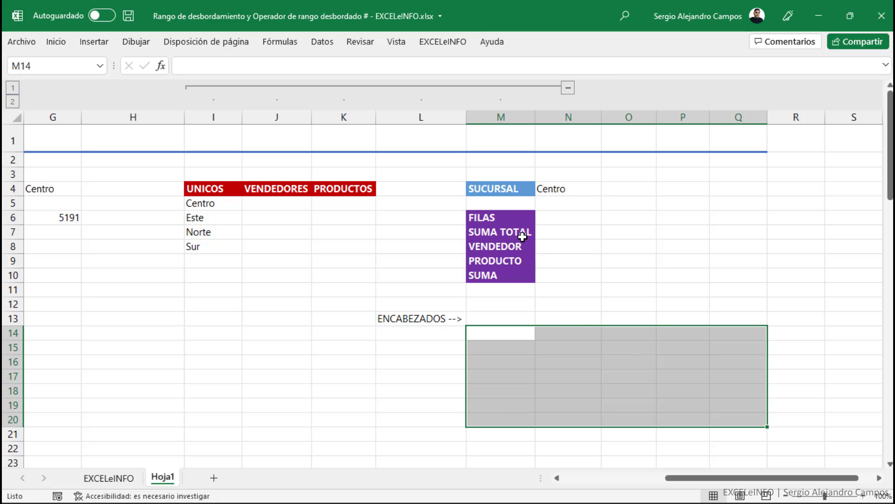
{"action": "left_click", "coordinate": [554, 247]}
{"action": "left_click", "coordinate": [557, 261]}
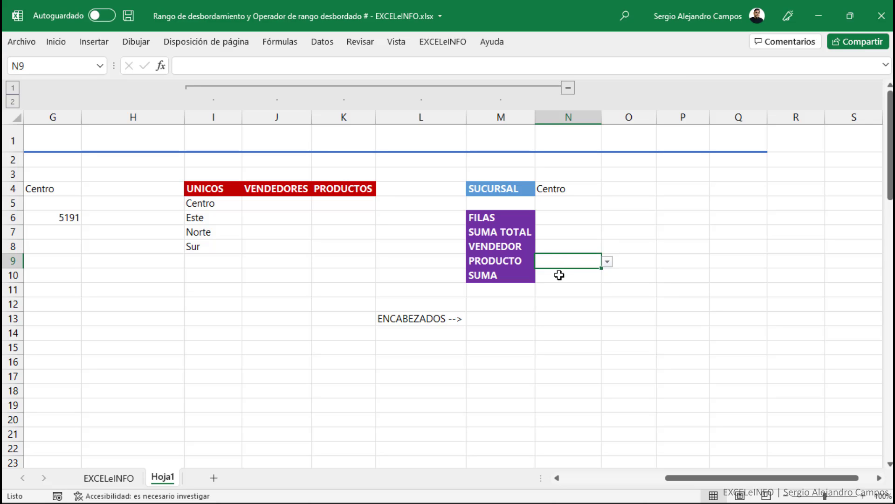
{"action": "left_click", "coordinate": [559, 275]}
{"action": "left_click_drag", "start_coordinate": [558, 246], "coordinate": [559, 262]}
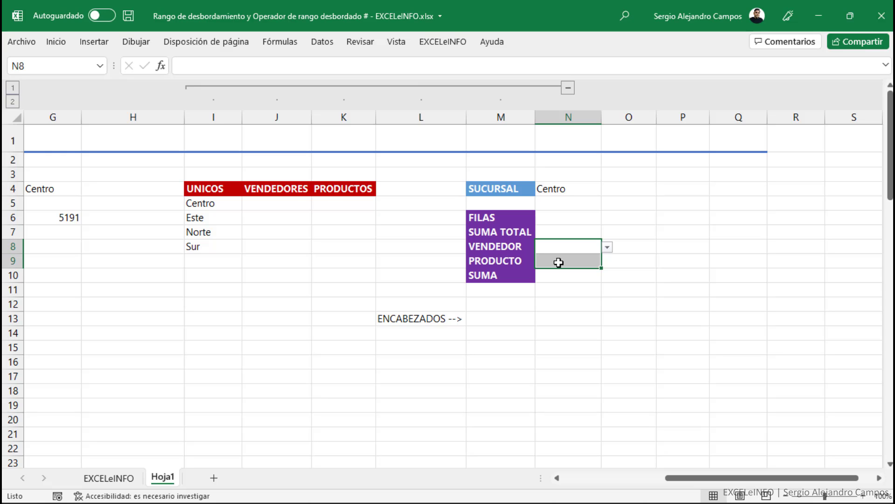
{"action": "left_click", "coordinate": [648, 478]}
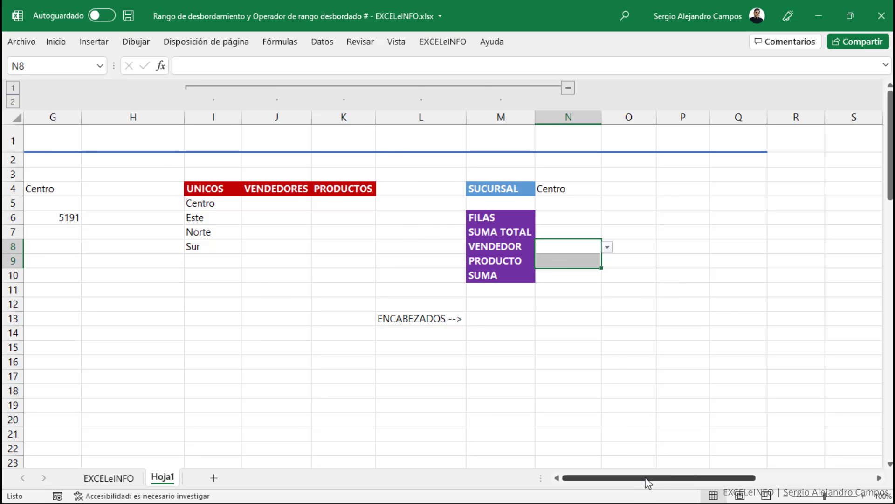
{"action": "left_click", "coordinate": [269, 142]}
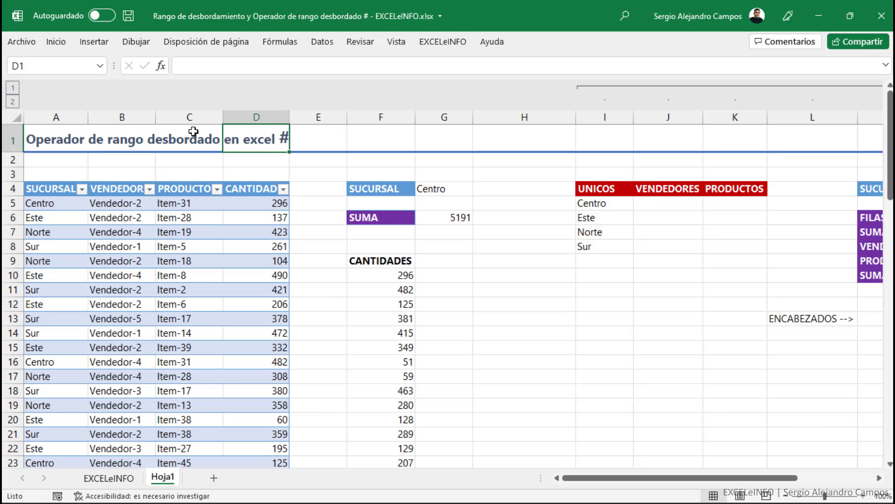
{"action": "left_click", "coordinate": [53, 136]}
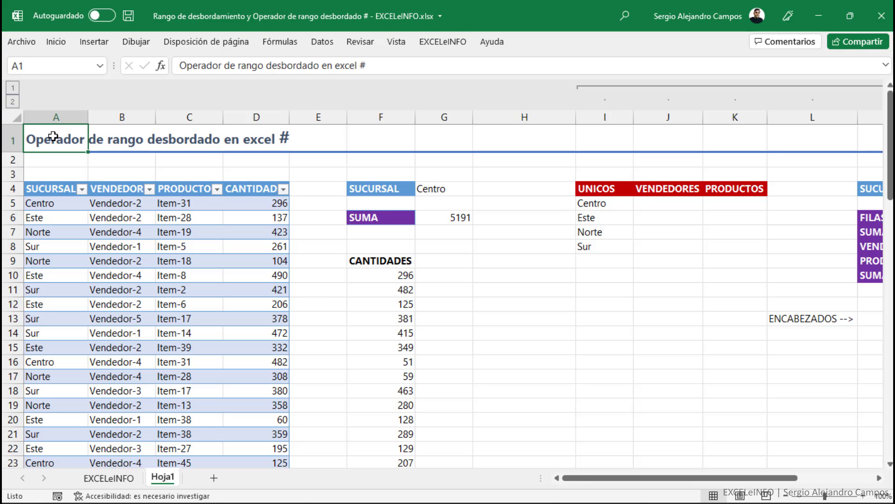
{"action": "double_click", "coordinate": [363, 65]}
{"action": "key", "text": "Escape"}
Enter =Tabla1[#Encabezados] in M13 beside the ENCABEZADOS label to spill the table's headers.
{"action": "left_click_drag", "start_coordinate": [700, 478], "coordinate": [796, 479]}
{"action": "left_click", "coordinate": [625, 319]}
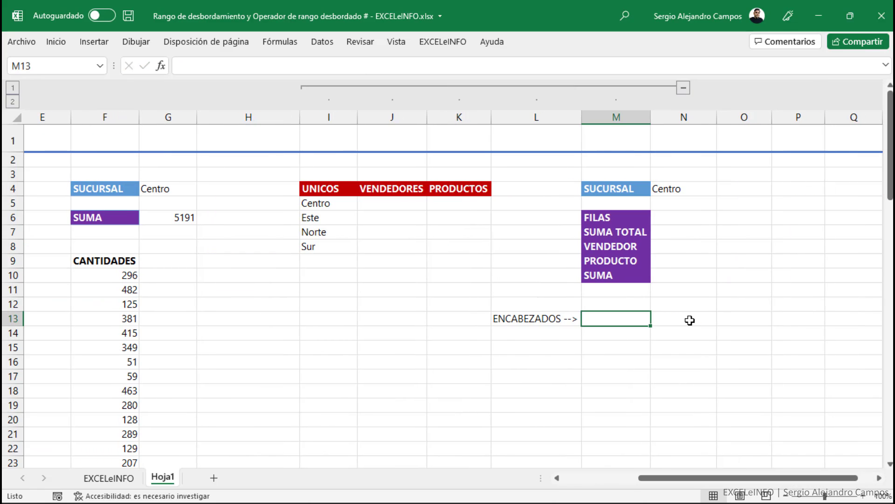
{"action": "left_click_drag", "start_coordinate": [694, 480], "coordinate": [604, 479]}
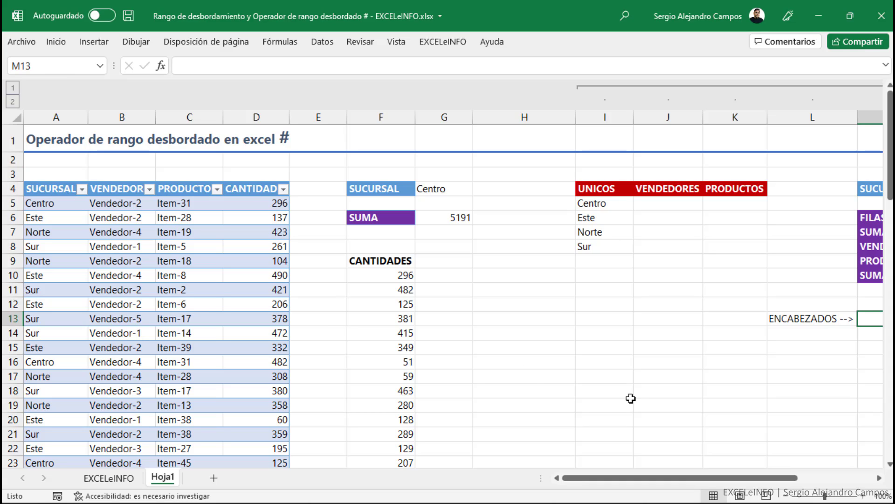
{"action": "type", "text": "="}
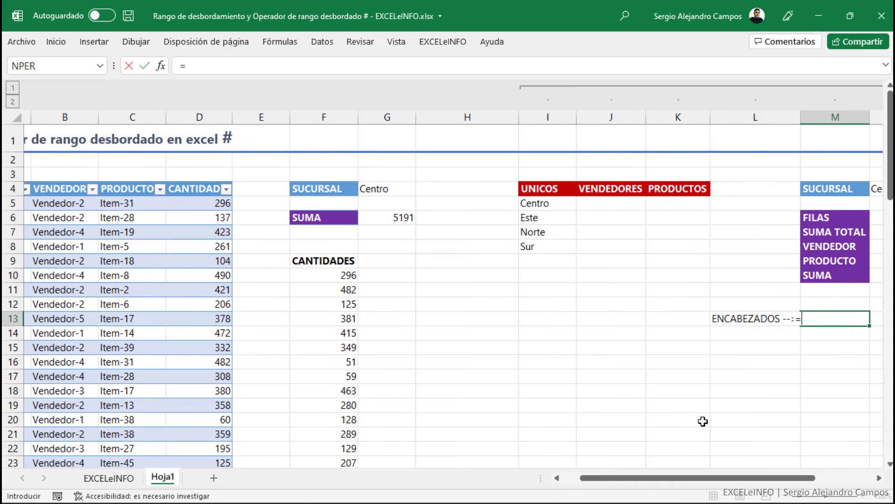
{"action": "scroll", "coordinate": [578, 483], "scroll_direction": "left", "scroll_amount": 1}
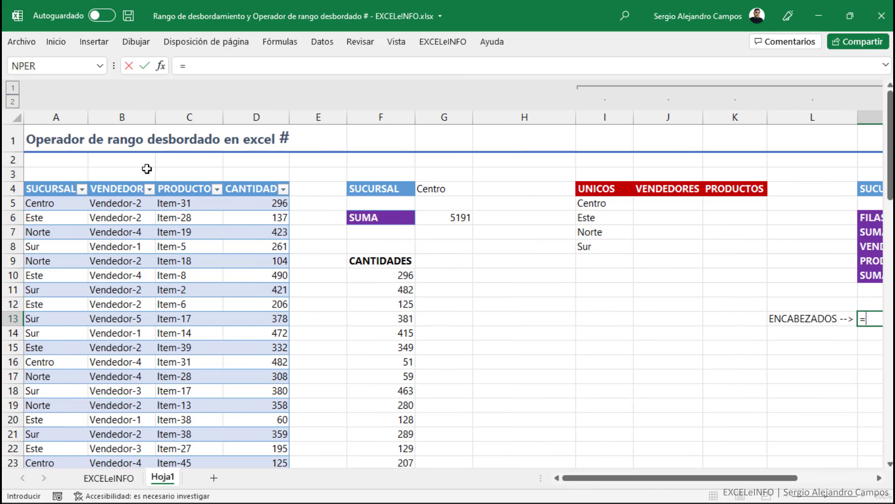
{"action": "left_click_drag", "start_coordinate": [51, 188], "coordinate": [250, 189]}
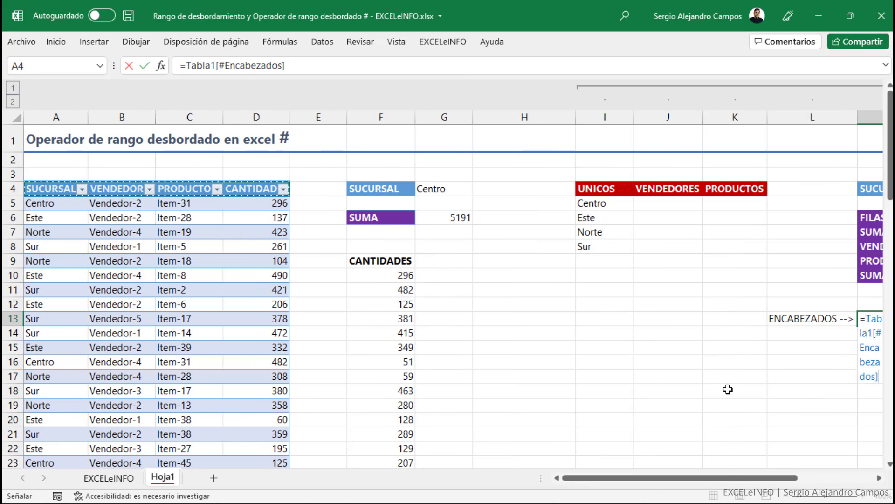
{"action": "left_click_drag", "start_coordinate": [730, 483], "coordinate": [859, 482]}
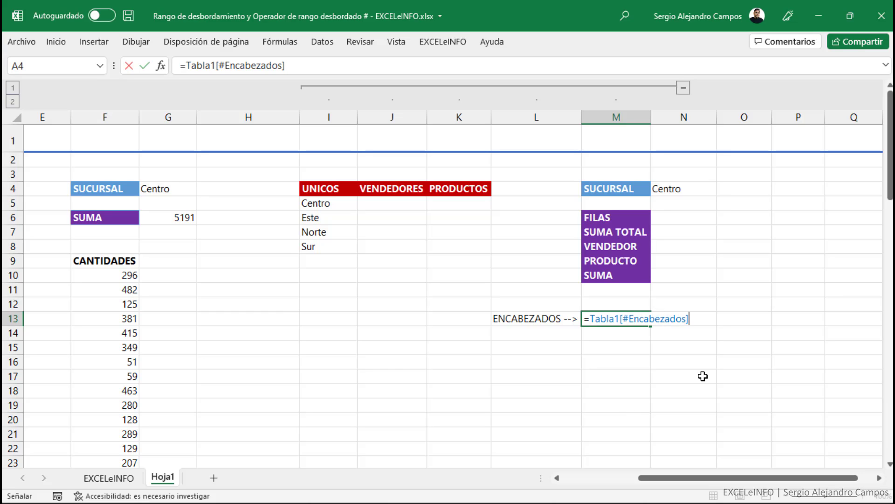
{"action": "key", "text": "Return"}
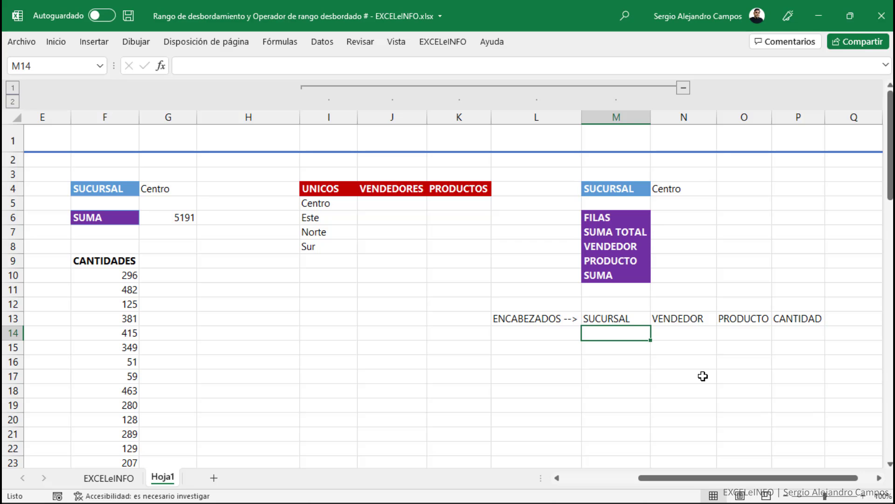
Review the SUCURSAL selection in N4 and the rows of the source table it should filter.
{"action": "left_click", "coordinate": [674, 192]}
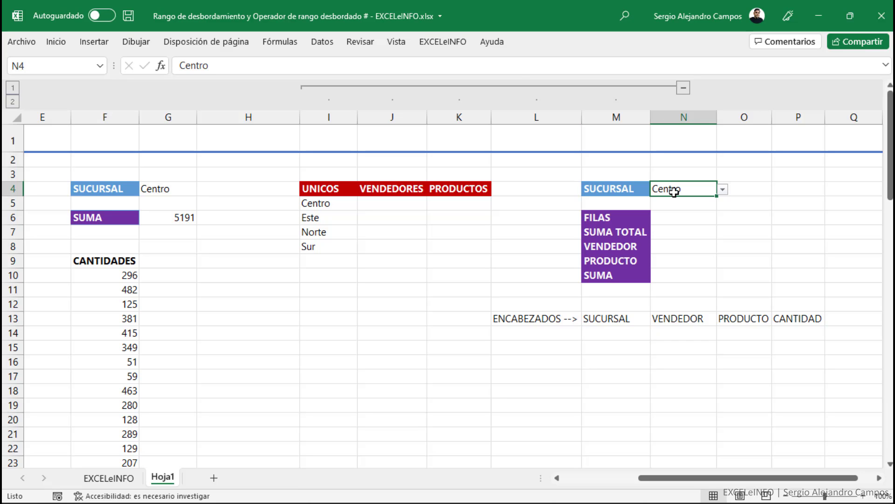
{"action": "key", "text": "Home"}
{"action": "left_click_drag", "start_coordinate": [44, 190], "coordinate": [239, 335]}
{"action": "left_click_drag", "start_coordinate": [710, 480], "coordinate": [785, 479]}
{"action": "left_click", "coordinate": [689, 190]}
Begin a FILTRAR formula in M14, below the spilled headers, with Tabla1 as its array.
{"action": "left_click", "coordinate": [615, 334]}
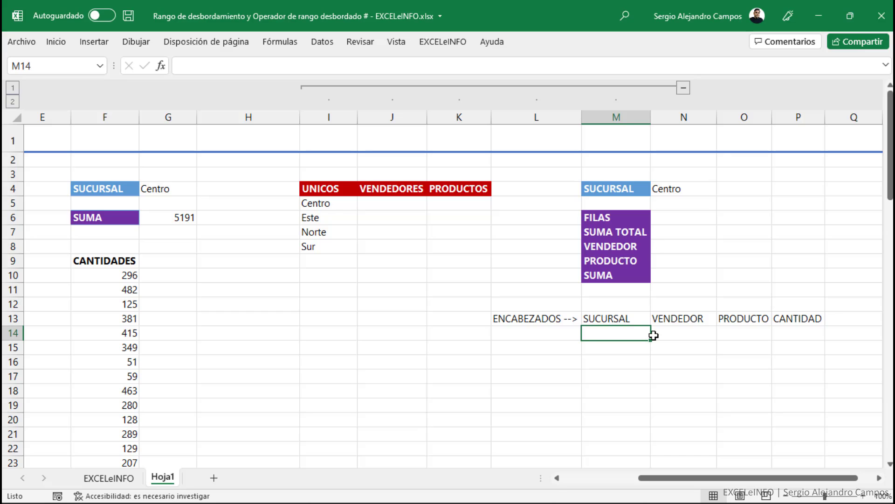
{"action": "type", "text": "=FIL"}
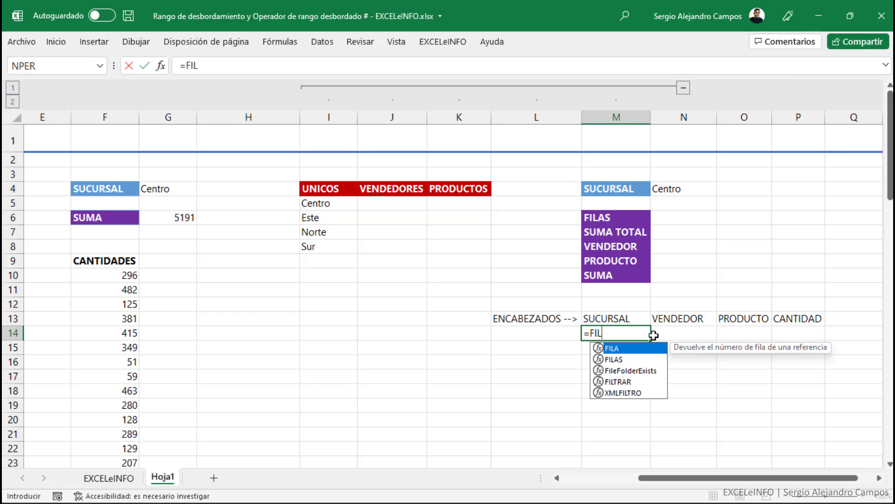
{"action": "key", "text": "Down"}
{"action": "key", "text": "Down"}
{"action": "key", "text": "Tab"}
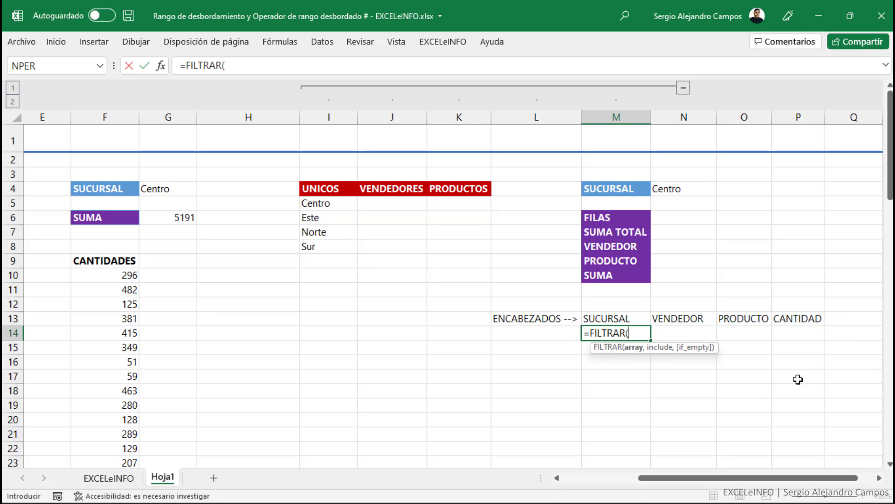
{"action": "type", "text": "Ta"}
{"action": "key", "text": "Tab"}
{"action": "type", "text": ","}
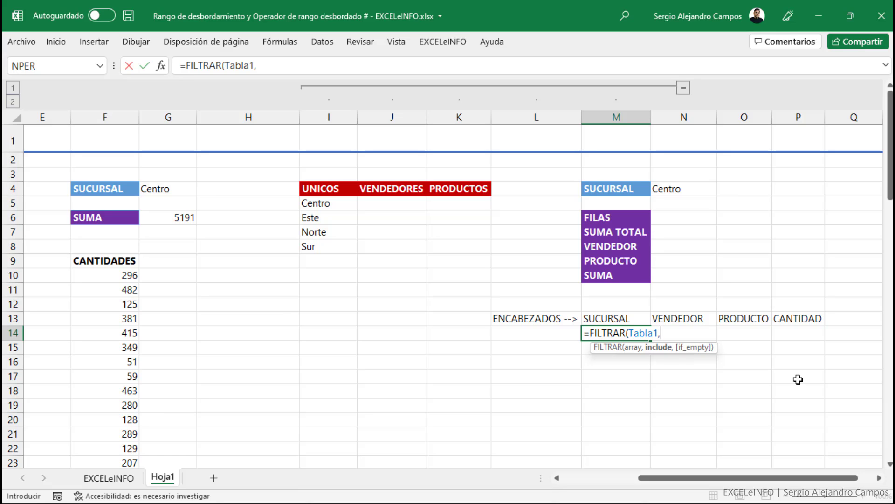
Complete the FILTRAR formula in M14 with the condition Tabla1[SUCURSAL]=N4.
{"action": "type", "text": "TR"}
{"action": "key", "text": "BackSpace"}
{"action": "type", "text": "a"}
{"action": "key", "text": "Tab"}
{"action": "type", "text": "["}
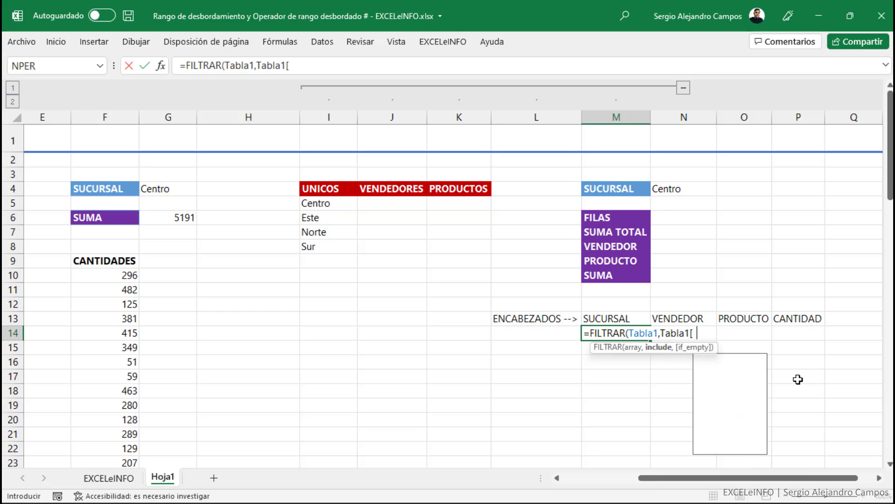
{"action": "type", "text": "su"}
{"action": "key", "text": "Tab"}
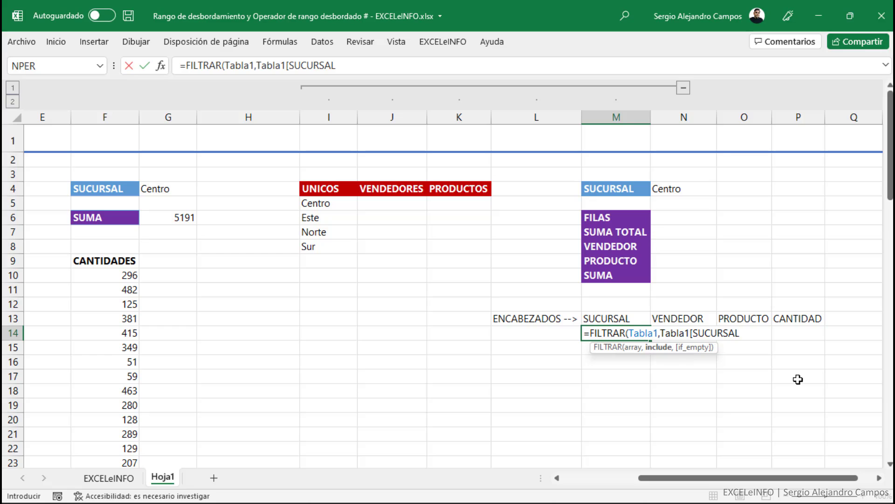
{"action": "type", "text": "]="}
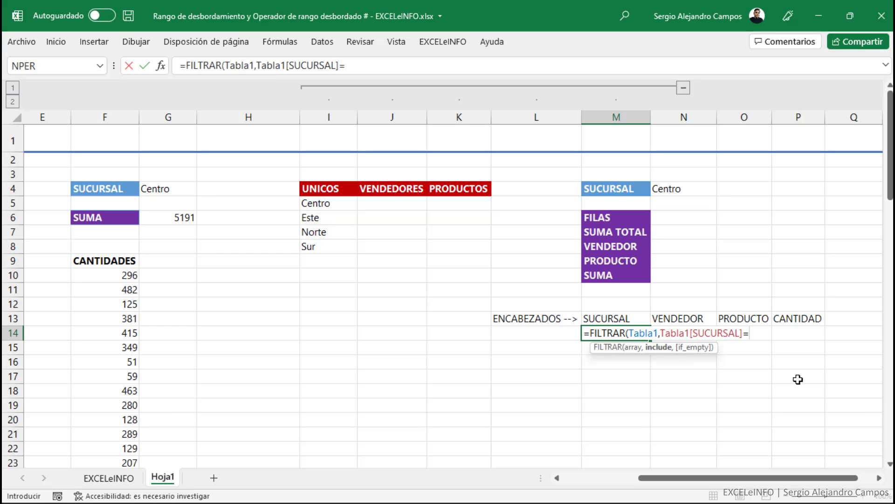
{"action": "left_click", "coordinate": [689, 190]}
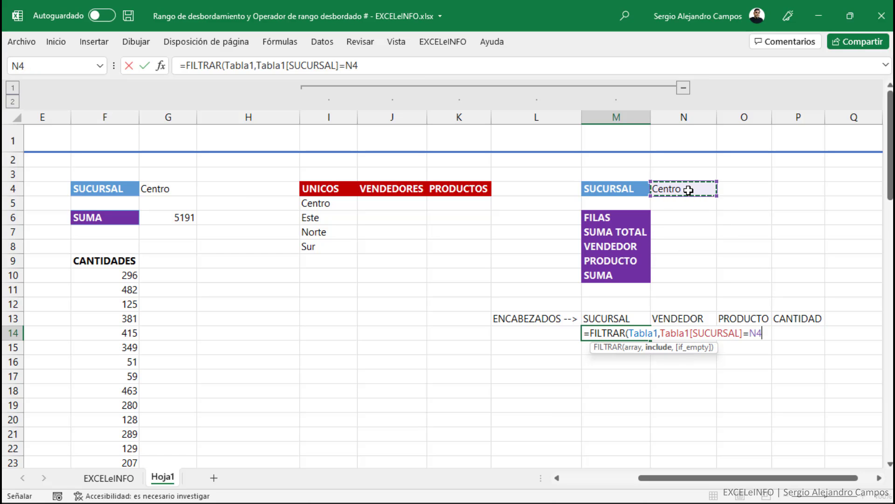
{"action": "type", "text": ")"}
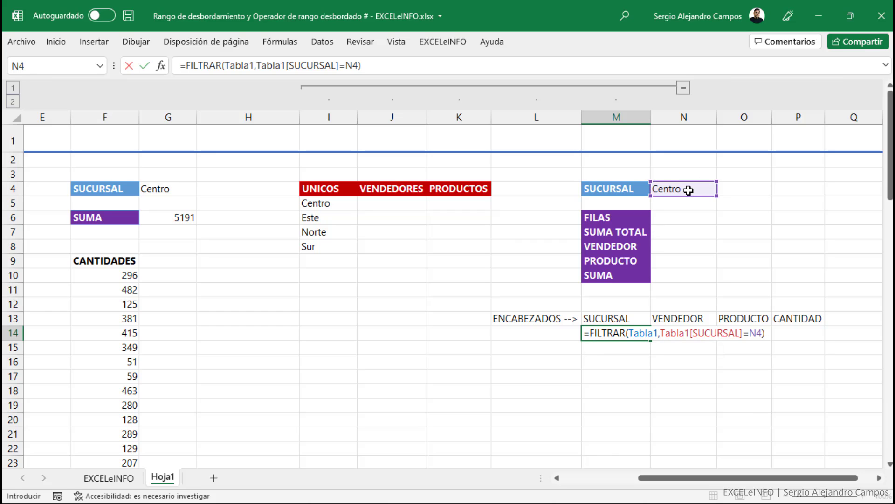
{"action": "key", "text": "Return"}
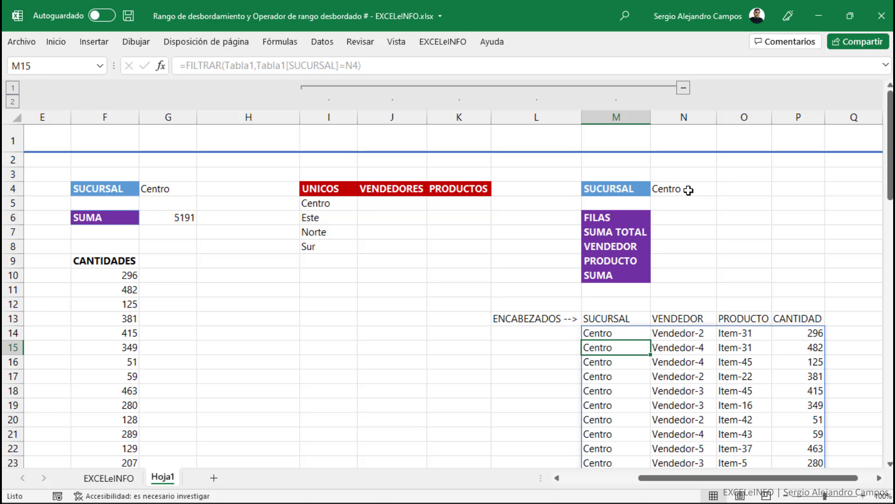
Examine the filtered range spilled from M14 across its columns and down its rows, and the summary labels above.
{"action": "key", "text": "Up"}
{"action": "key", "text": "Right"}
{"action": "key", "text": "Right"}
{"action": "key", "text": "Right"}
{"action": "key", "text": "Left"}
{"action": "key", "text": "Left"}
{"action": "key", "text": "Left"}
{"action": "key", "text": "Down"}
{"action": "key", "text": "Down"}
{"action": "key", "text": "Down"}
{"action": "key", "text": "Down"}
{"action": "key", "text": "Down"}
{"action": "key", "text": "Down"}
{"action": "key", "text": "Down"}
{"action": "key", "text": "Down"}
{"action": "key", "text": "Down"}
{"action": "key", "text": "Down"}
{"action": "key", "text": "Down"}
{"action": "key", "text": "Down"}
{"action": "key", "text": "Down"}
{"action": "key", "text": "Down"}
{"action": "key", "text": "Down"}
{"action": "key", "text": "Down"}
{"action": "key", "text": "Down"}
{"action": "key", "text": "Down"}
{"action": "key", "text": "ctrl+Up"}
{"action": "key", "text": "ctrl+Up"}
{"action": "key", "text": "ctrl+Up"}
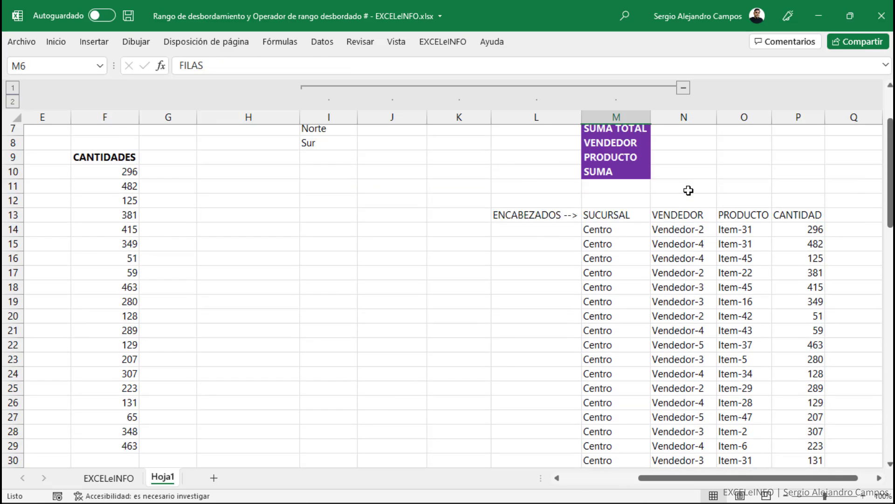
{"action": "key", "text": "Up"}
{"action": "key", "text": "Up"}
{"action": "key", "text": "Up"}
{"action": "key", "text": "Up"}
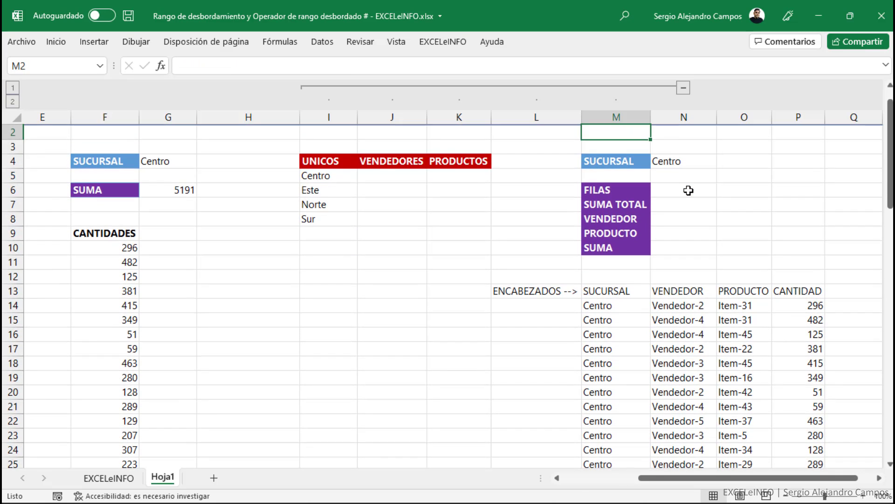
{"action": "key", "text": "Down"}
{"action": "key", "text": "Down"}
{"action": "key", "text": "Up"}
{"action": "key", "text": "Up"}
{"action": "key", "text": "Up"}
{"action": "key", "text": "Down"}
{"action": "key", "text": "Down"}
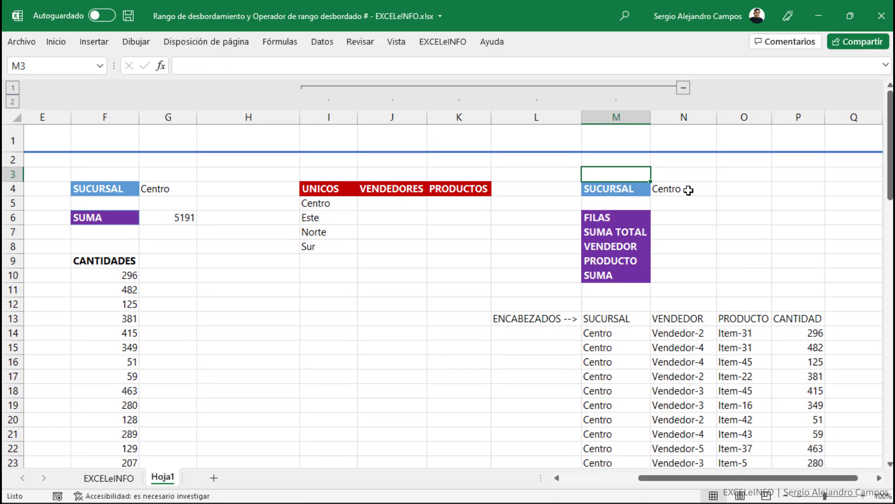
Set the SUCURSAL cell N4 to Sur and inspect the filtered rows spilled from M14.
{"action": "left_click", "coordinate": [688, 191]}
{"action": "type", "text": "su"}
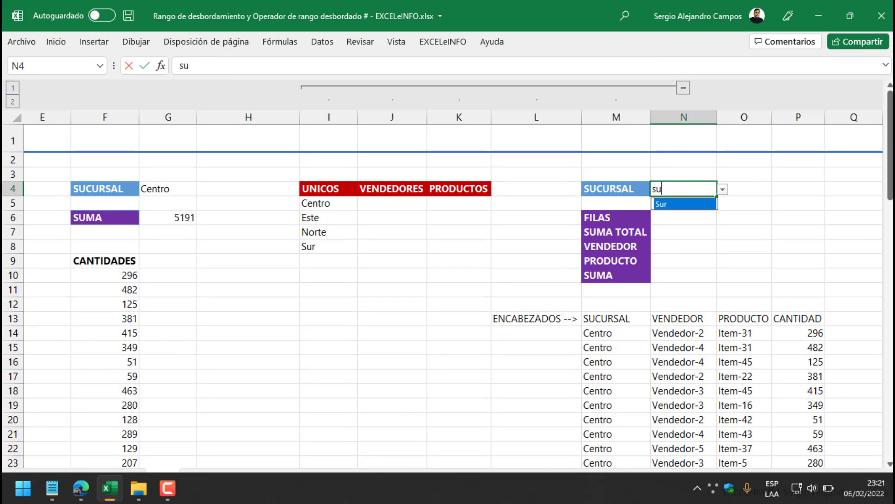
{"action": "key", "text": "Return"}
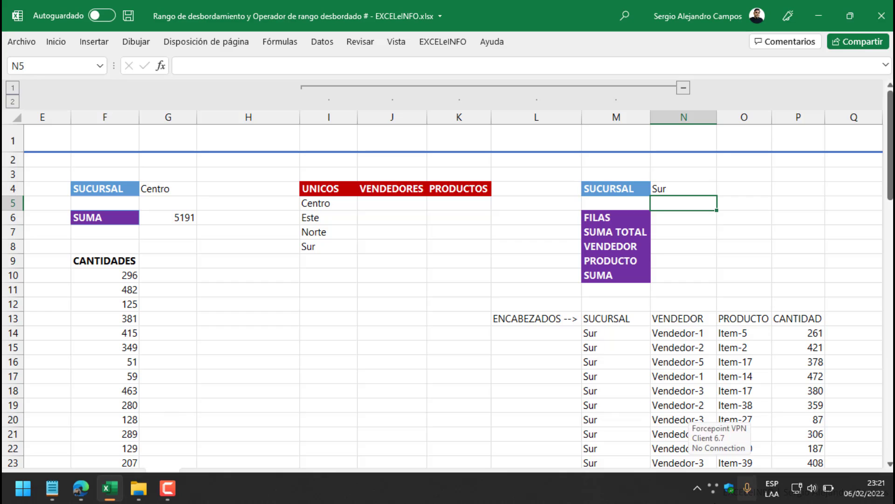
{"action": "left_click", "coordinate": [608, 333]}
{"action": "scroll", "coordinate": [609, 332], "scroll_direction": "down", "scroll_amount": 2}
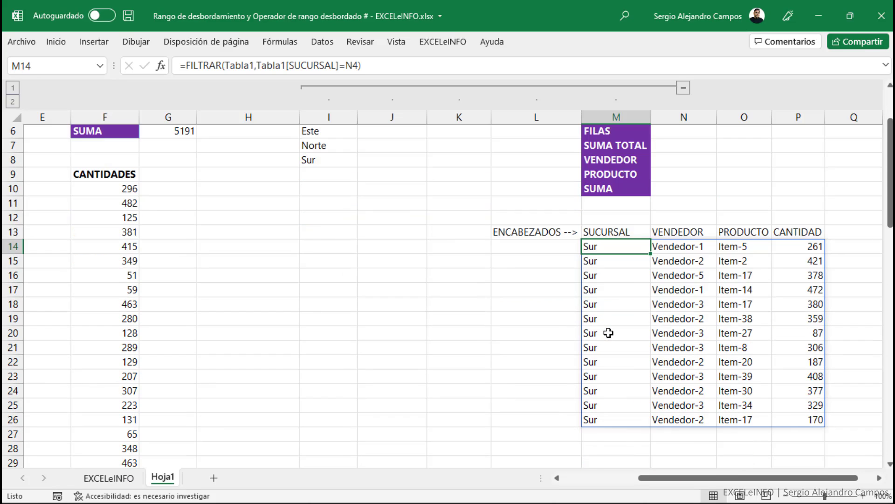
{"action": "scroll", "coordinate": [607, 331], "scroll_direction": "up", "scroll_amount": 2}
{"action": "left_click", "coordinate": [685, 221]}
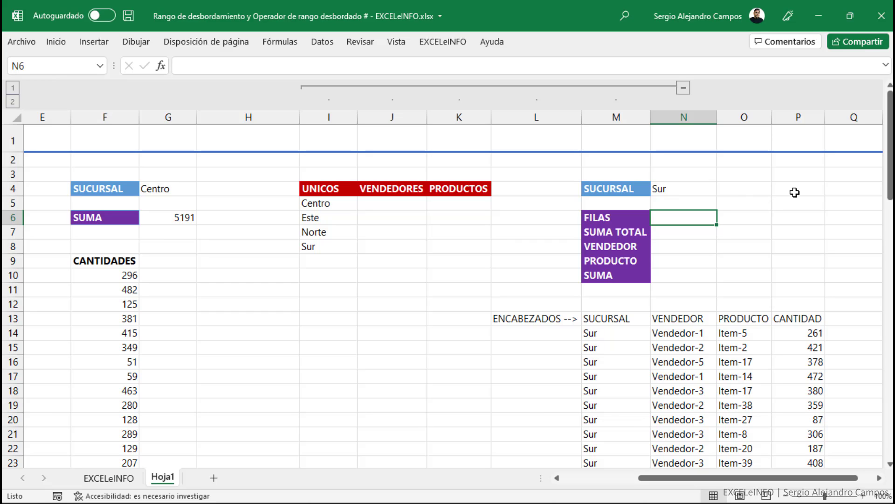
{"action": "scroll", "coordinate": [606, 328], "scroll_direction": "down", "scroll_amount": 2}
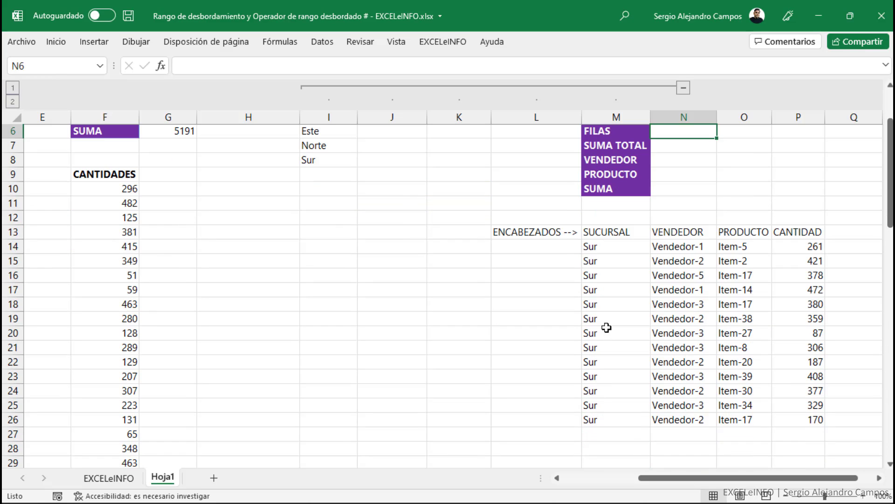
{"action": "left_click", "coordinate": [608, 247]}
{"action": "scroll", "coordinate": [609, 247], "scroll_direction": "up", "scroll_amount": 2}
Write Chandoo in O6, select the spilled SUCURSAL values M14:M26, and clear O6.
{"action": "left_click", "coordinate": [745, 217]}
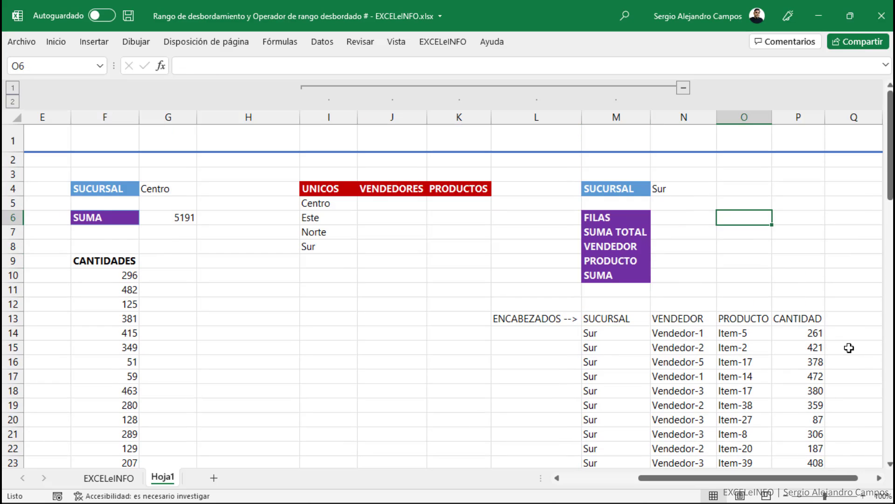
{"action": "type", "text": "Chandoo"}
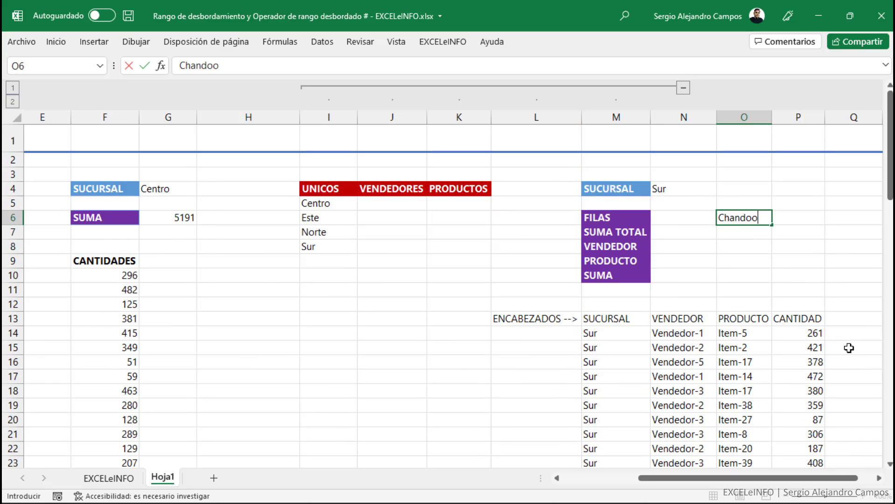
{"action": "key", "text": "ctrl+Return"}
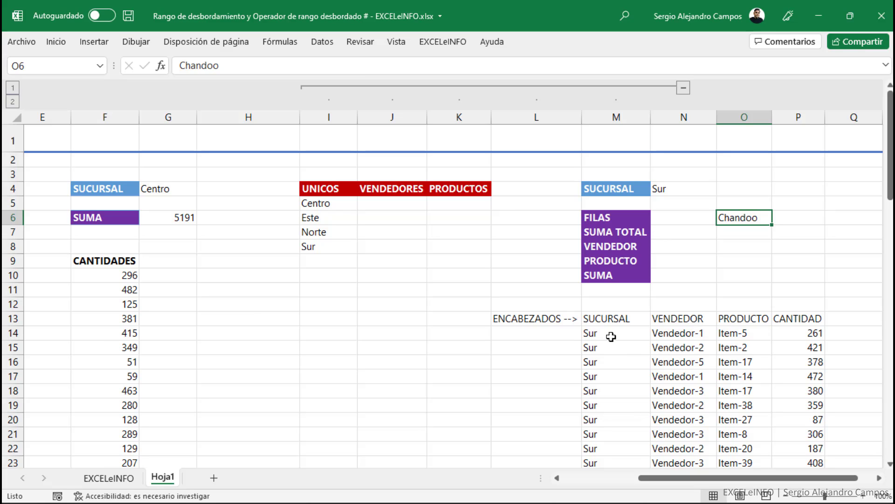
{"action": "left_click_drag", "start_coordinate": [611, 333], "coordinate": [622, 421]}
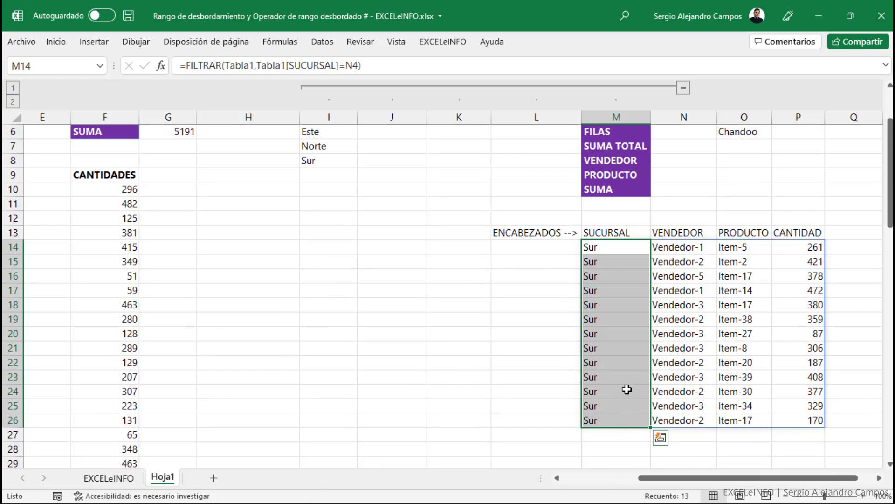
{"action": "scroll", "coordinate": [699, 303], "scroll_direction": "up", "scroll_amount": 2}
{"action": "left_click", "coordinate": [756, 220]}
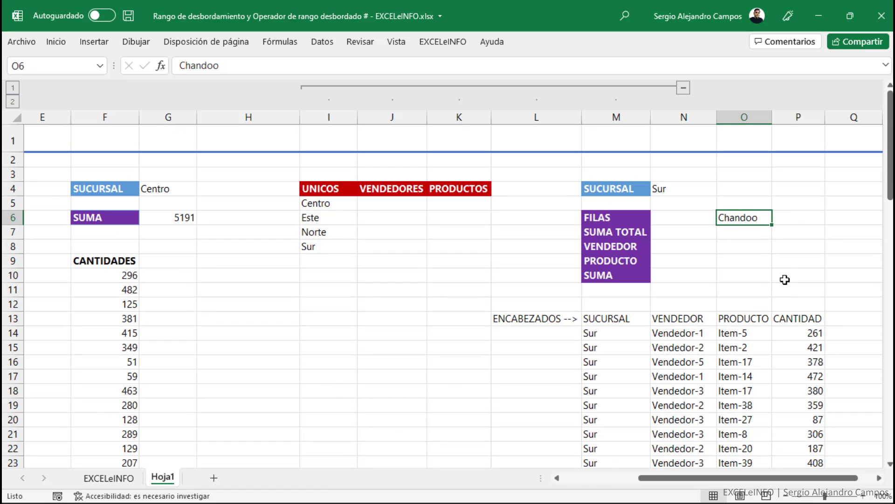
{"action": "key", "text": "Delete"}
Enter =CONTARA(M14#) in N6 beside the FILAS label.
{"action": "key", "text": "Left"}
{"action": "type", "text": "=CONT"}
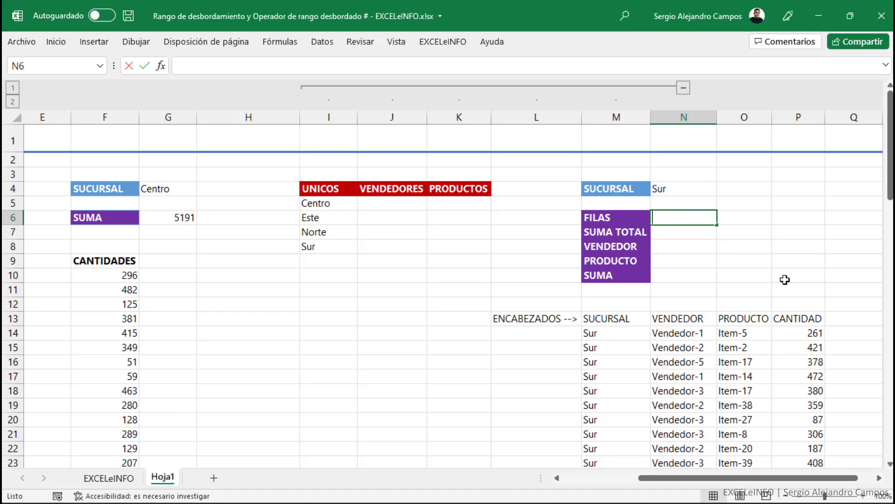
{"action": "type", "text": "ARA("}
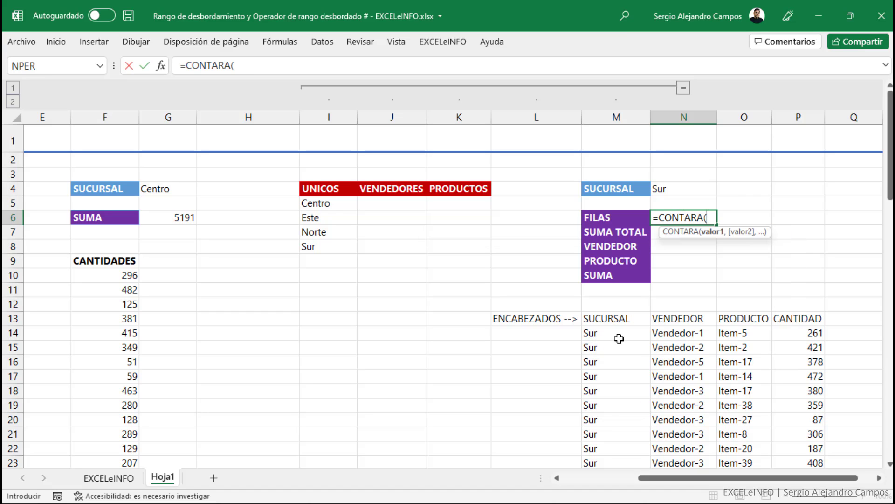
{"action": "left_click", "coordinate": [620, 334]}
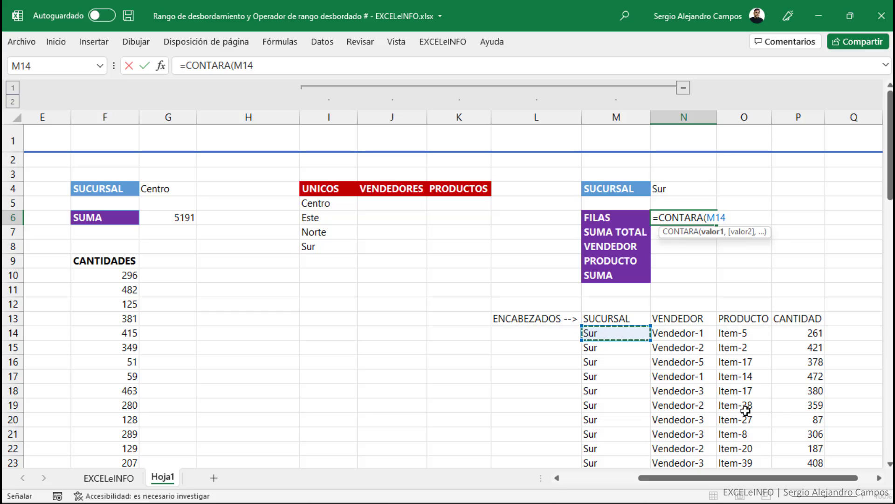
{"action": "type", "text": "#"}
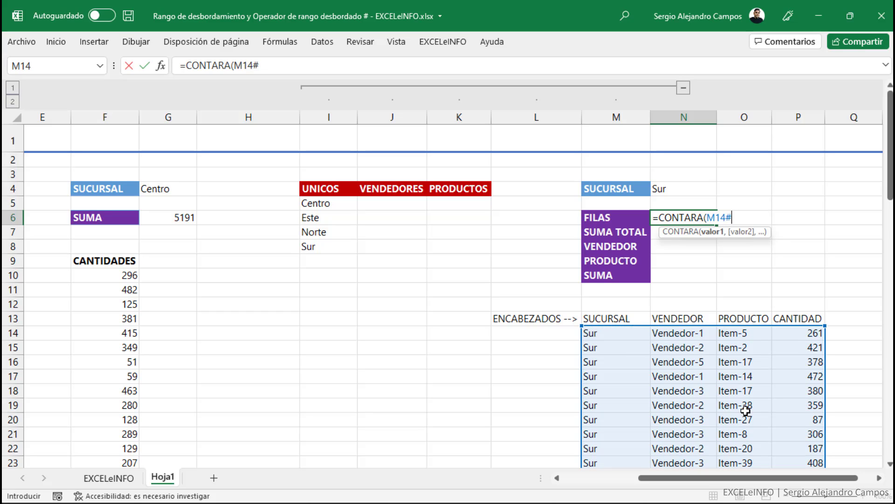
{"action": "type", "text": ")"}
{"action": "key", "text": "Return"}
{"action": "key", "text": "Up"}
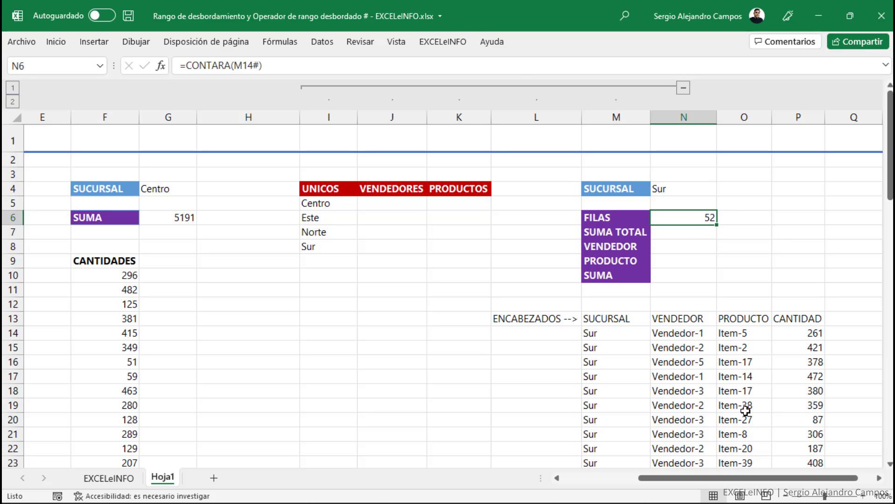
Select the whole spilled range M14:P26 to examine which cells CONTARA counts.
{"action": "scroll", "coordinate": [741, 390], "scroll_direction": "down", "scroll_amount": 2}
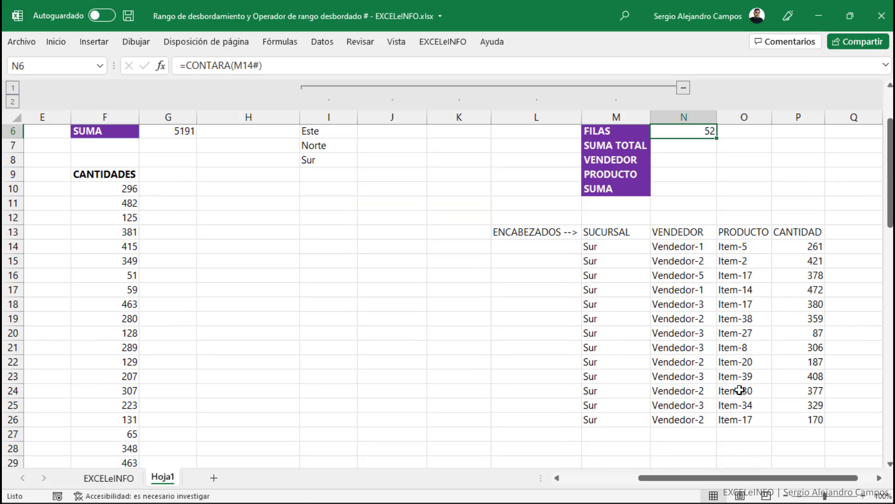
{"action": "left_click", "coordinate": [607, 248]}
{"action": "left_click_drag", "start_coordinate": [634, 250], "coordinate": [791, 416]}
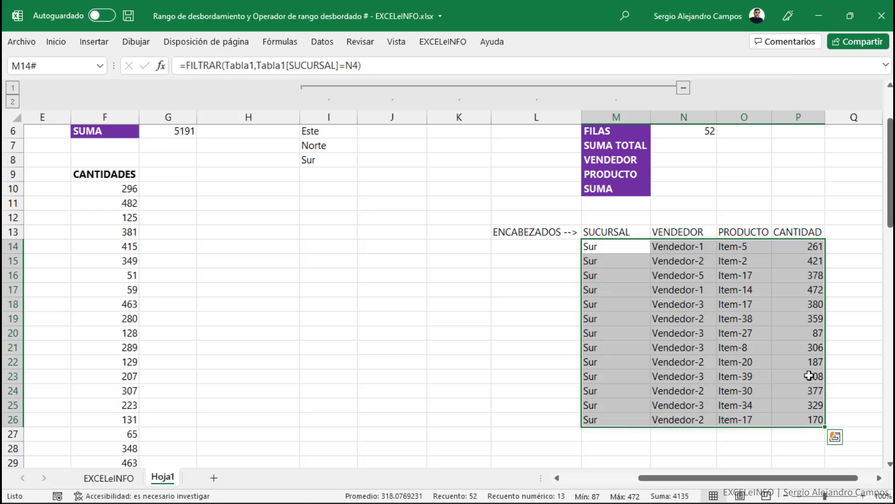
{"action": "left_click_drag", "start_coordinate": [612, 252], "coordinate": [761, 414]}
{"action": "scroll", "coordinate": [761, 415], "scroll_direction": "up", "scroll_amount": 1}
{"action": "scroll", "coordinate": [762, 415], "scroll_direction": "up", "scroll_amount": 1}
Replace the CONTARA function in N6 with FILAS so the formula reads =FILAS(M14#).
{"action": "left_click", "coordinate": [696, 218]}
{"action": "key", "text": "F2"}
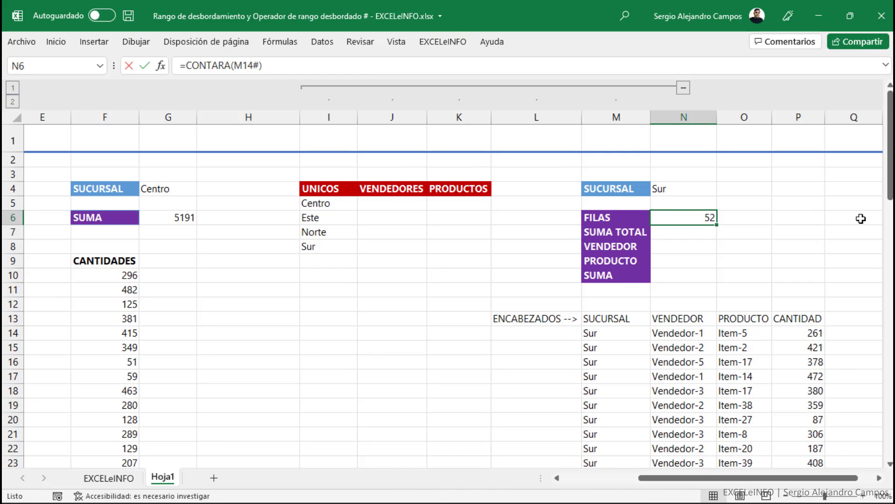
{"action": "key", "text": "Delete"}
{"action": "key", "text": "Delete"}
{"action": "key", "text": "Delete"}
{"action": "key", "text": "Delete"}
{"action": "key", "text": "Delete"}
{"action": "key", "text": "Delete"}
{"action": "key", "text": "Delete"}
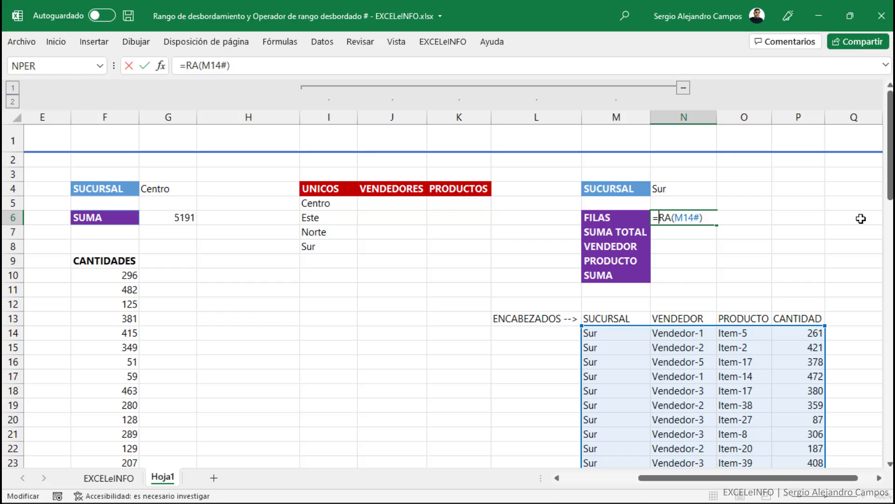
{"action": "type", "text": "FILAS"}
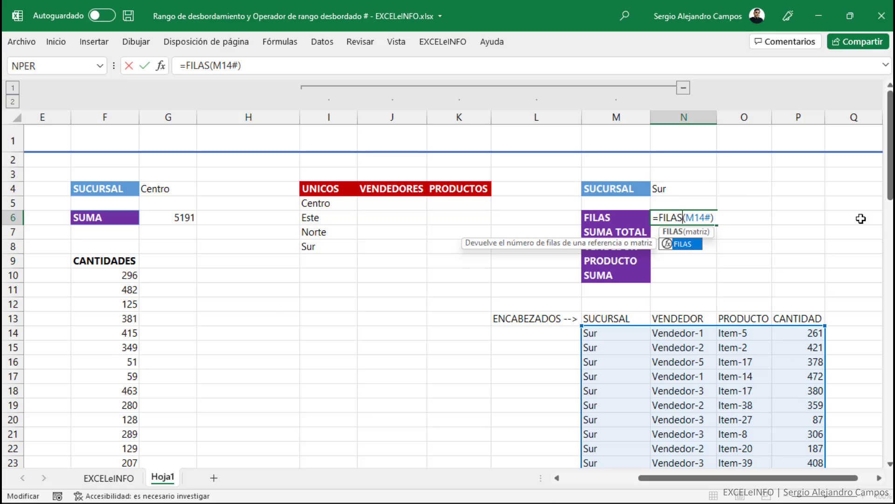
{"action": "key", "text": "Return"}
{"action": "key", "text": "Up"}
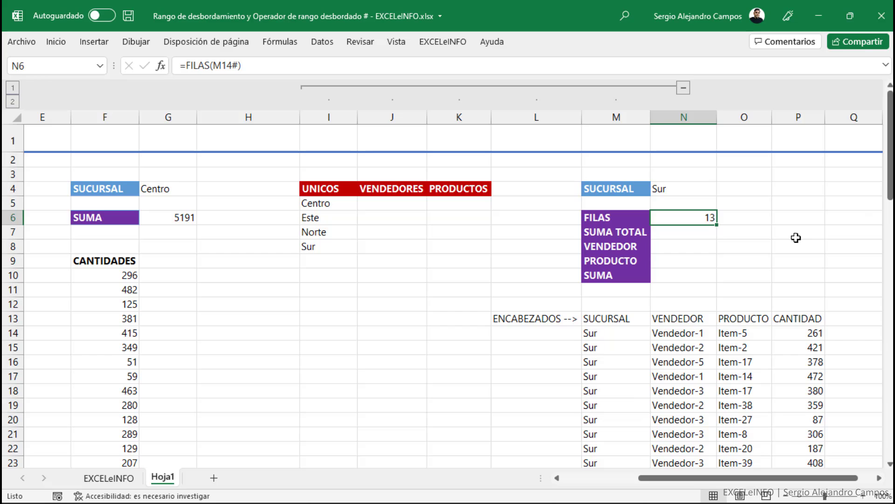
Select the spilled SUCURSAL values M14:M26, choose Este as the SUCURSAL in N4, and select the FILAS result in N6.
{"action": "scroll", "coordinate": [650, 262], "scroll_direction": "down", "scroll_amount": 2}
{"action": "left_click_drag", "start_coordinate": [624, 247], "coordinate": [625, 416]}
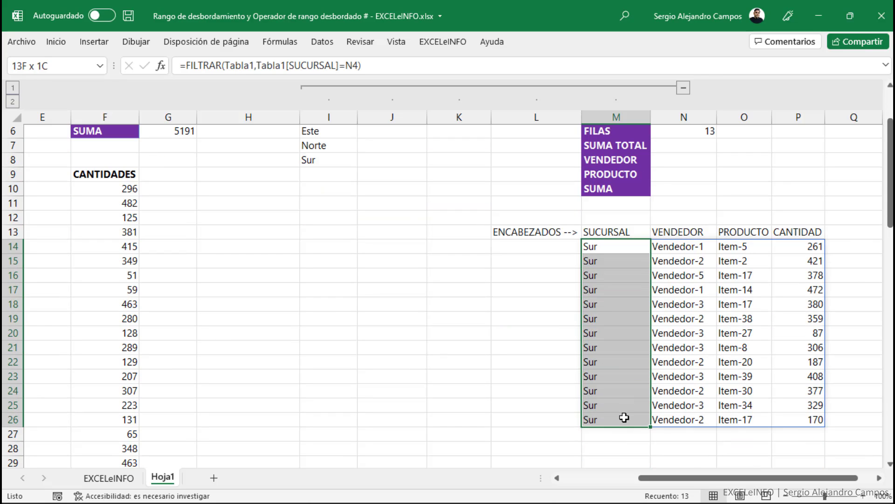
{"action": "scroll", "coordinate": [629, 391], "scroll_direction": "up", "scroll_amount": 2}
{"action": "left_click", "coordinate": [699, 187]}
{"action": "left_click", "coordinate": [722, 190]}
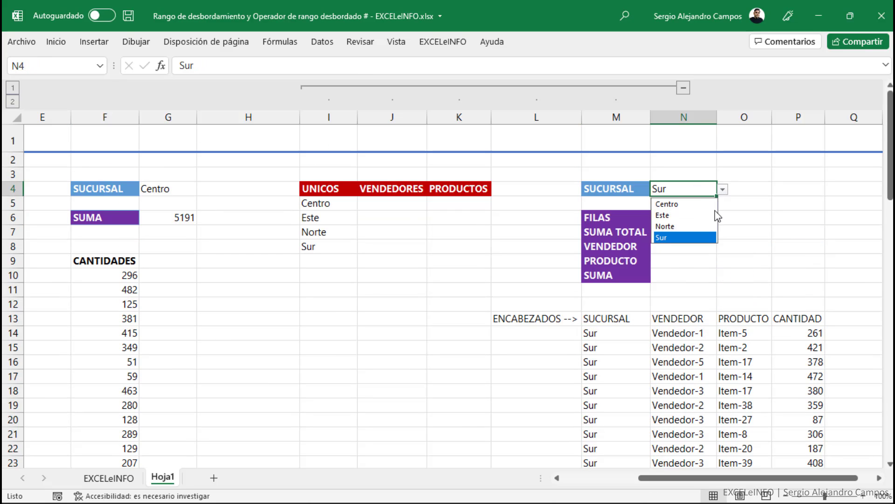
{"action": "left_click", "coordinate": [697, 216]}
{"action": "left_click", "coordinate": [693, 219]}
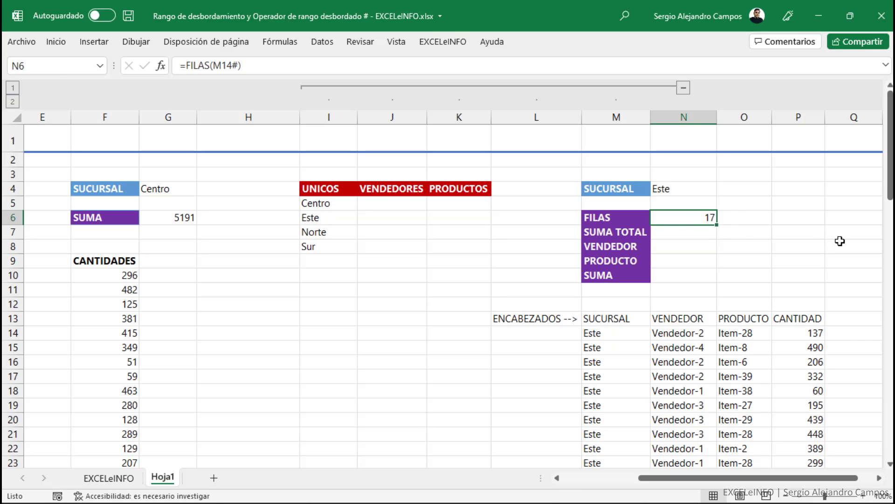
Select the spilled CANTIDAD values from P14 down to examine which amounts SUMA TOTAL must add up.
{"action": "key", "text": "Down"}
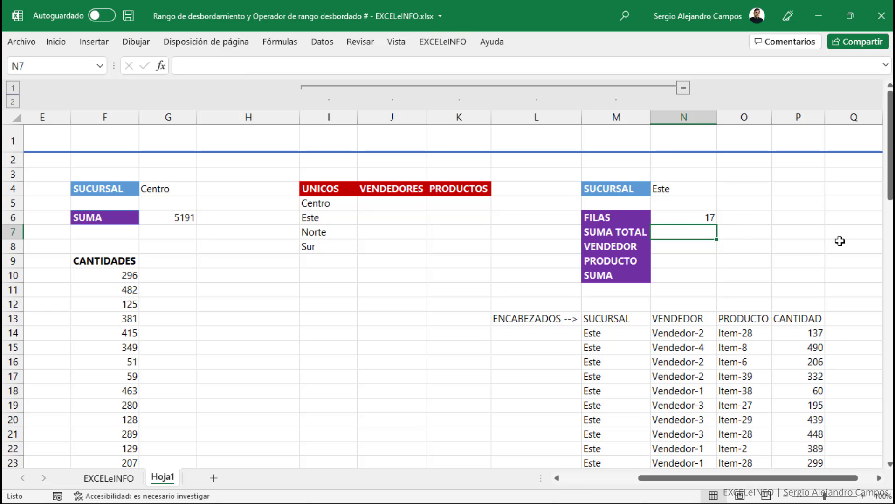
{"action": "scroll", "coordinate": [835, 243], "scroll_direction": "down", "scroll_amount": 5}
{"action": "scroll", "coordinate": [807, 200], "scroll_direction": "up", "scroll_amount": 1}
{"action": "left_click", "coordinate": [806, 167]}
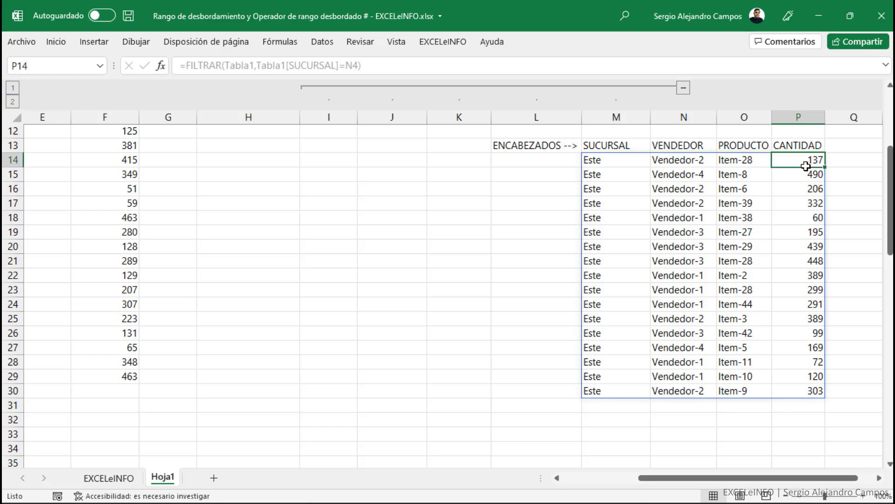
{"action": "left_click_drag", "start_coordinate": [806, 166], "coordinate": [809, 390]}
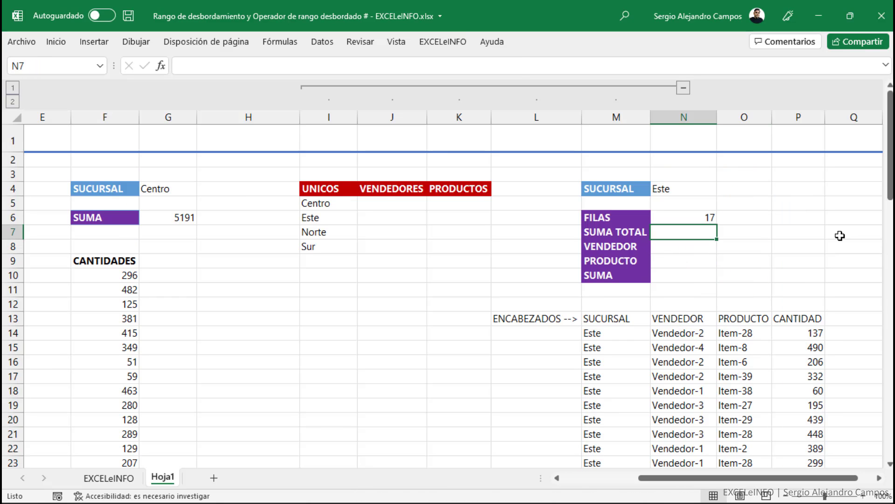
{"action": "key", "text": "Right"}
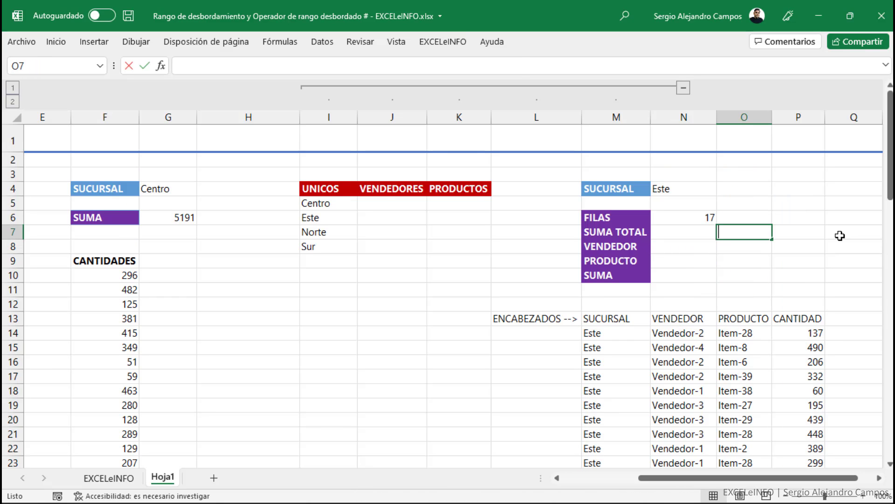
{"action": "type", "text": "Chandoo"}
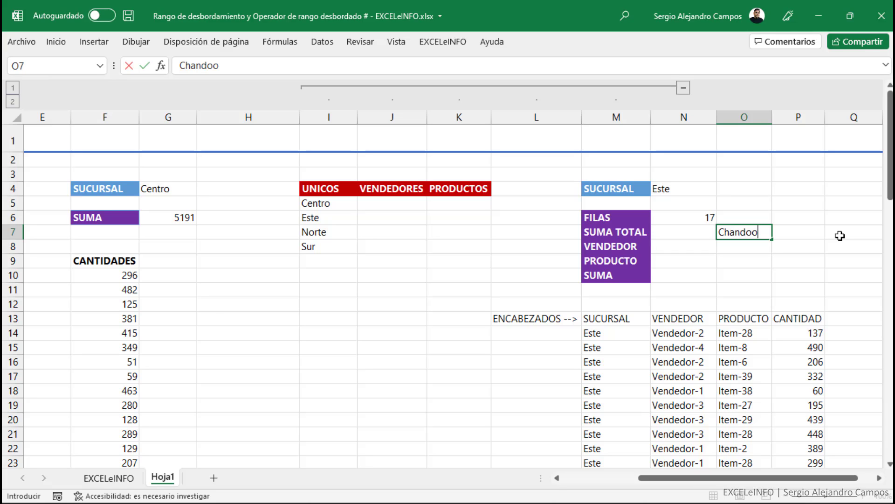
{"action": "key", "text": "Escape"}
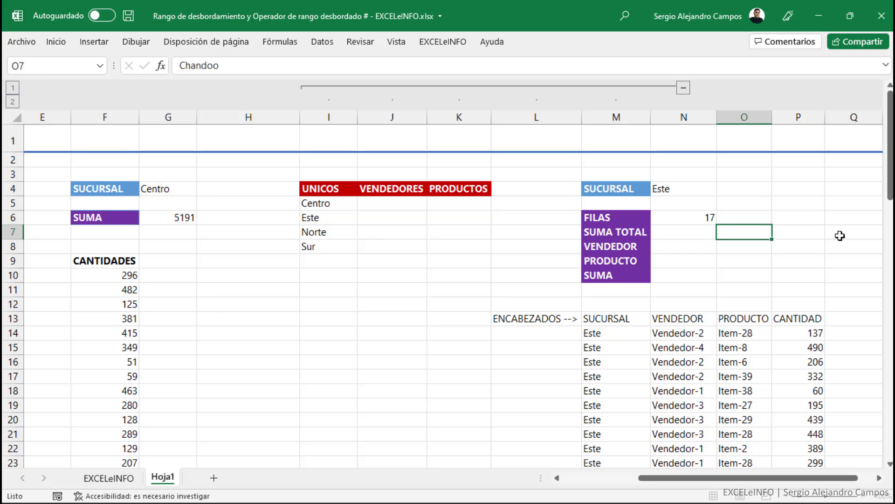
Begin the formula =SUMA(INDICE(M14# in N7 beside SUMA TOTAL, using the whole spilled range as the INDICE matrix.
{"action": "key", "text": "Left"}
{"action": "type", "text": "=SUMA("}
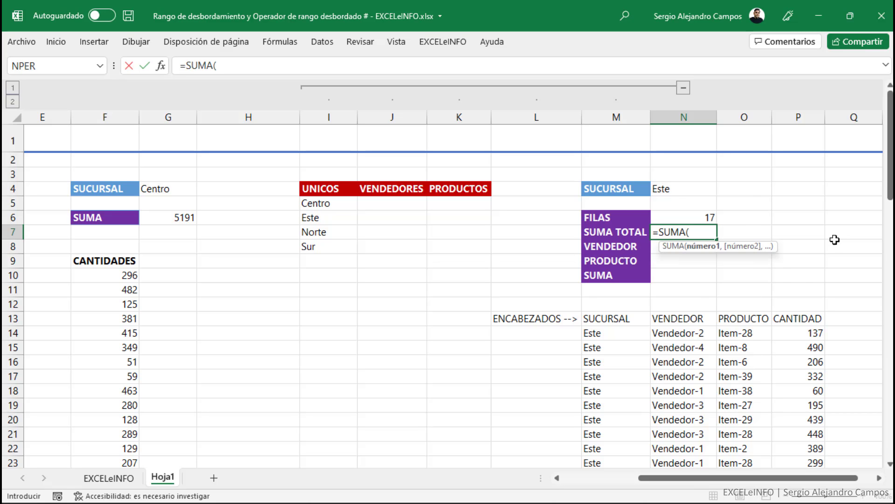
{"action": "scroll", "coordinate": [832, 228], "scroll_direction": "down", "scroll_amount": 2}
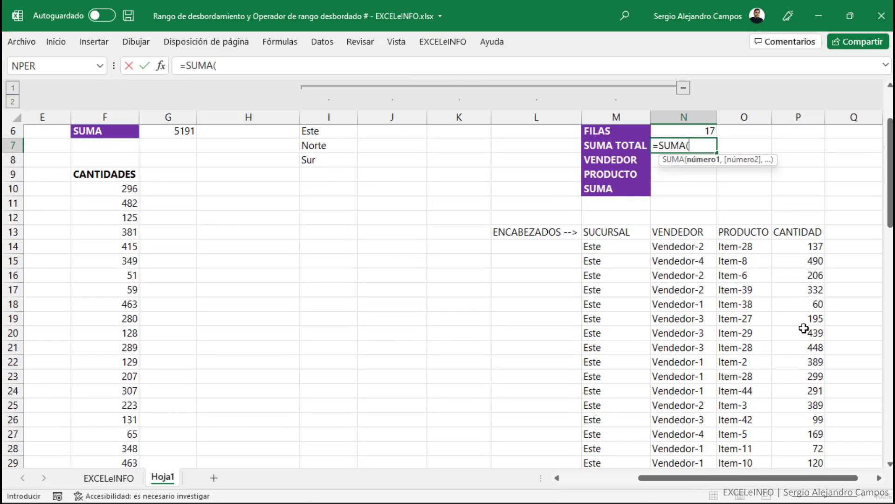
{"action": "scroll", "coordinate": [804, 327], "scroll_direction": "down", "scroll_amount": 1}
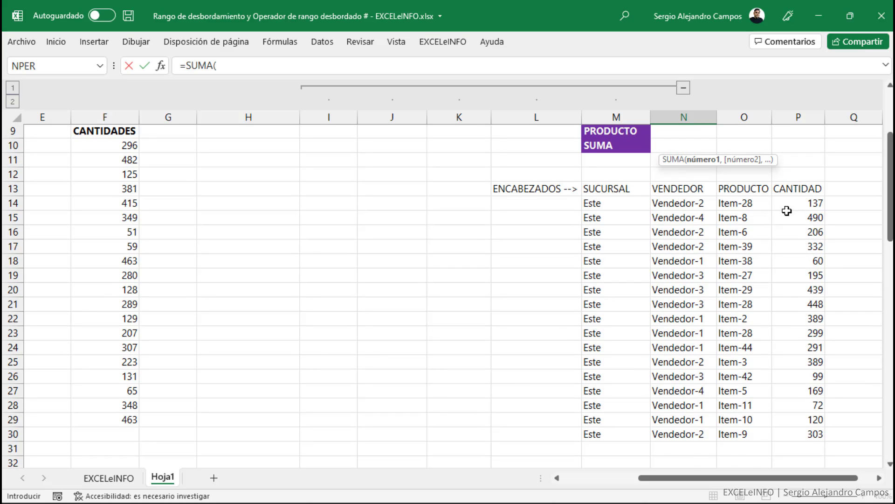
{"action": "scroll", "coordinate": [787, 211], "scroll_direction": "up", "scroll_amount": 3}
{"action": "type", "text": "I"}
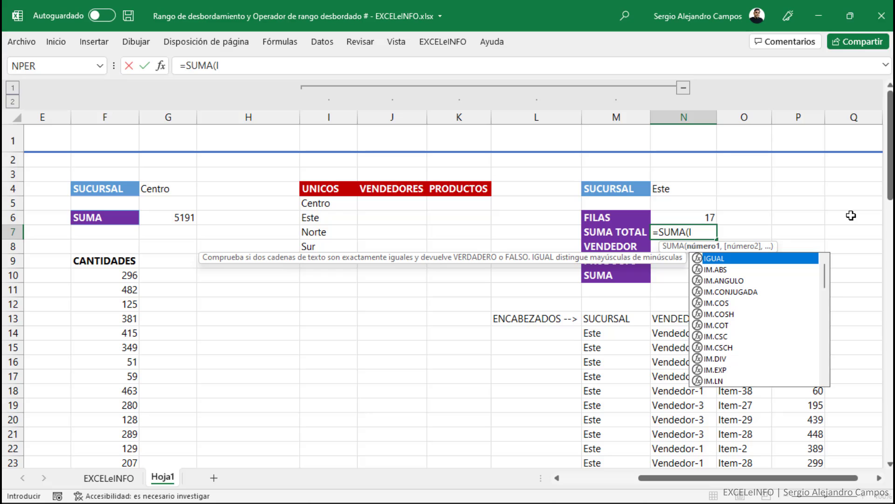
{"action": "type", "text": "NI"}
{"action": "key", "text": "Tab"}
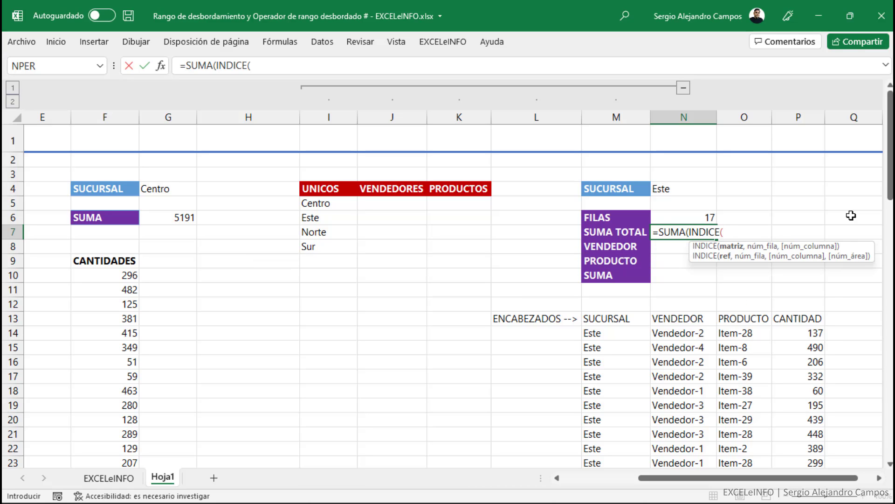
{"action": "left_click", "coordinate": [614, 335]}
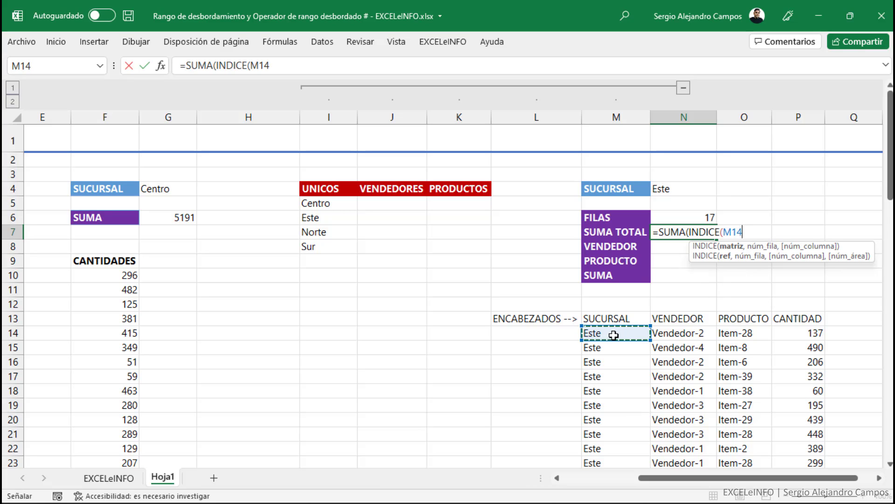
{"action": "type", "text": "#"}
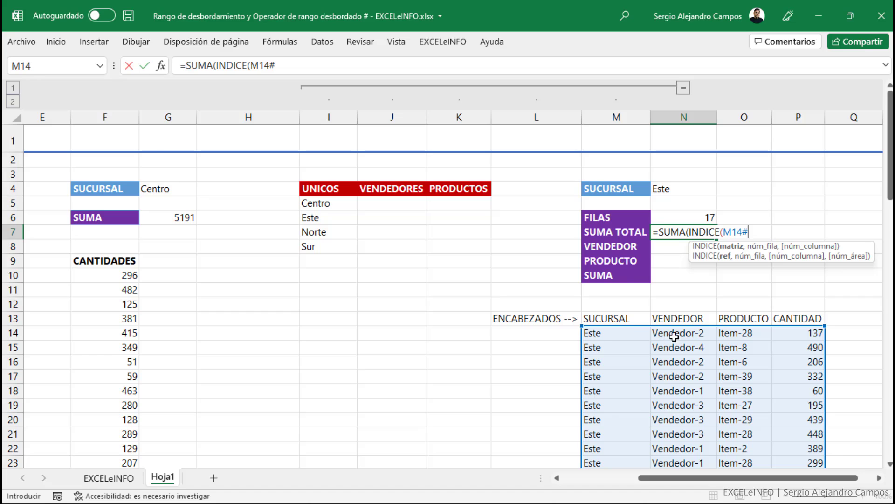
Complete N7 as =SUMA(INDICE(M14#,,4)) with an empty row argument and column 4, accepting the proposed correction of the closing parenthesis.
{"action": "scroll", "coordinate": [690, 337], "scroll_direction": "down", "scroll_amount": 1}
{"action": "type", "text": ","}
{"action": "scroll", "coordinate": [691, 337], "scroll_direction": "up", "scroll_amount": 1}
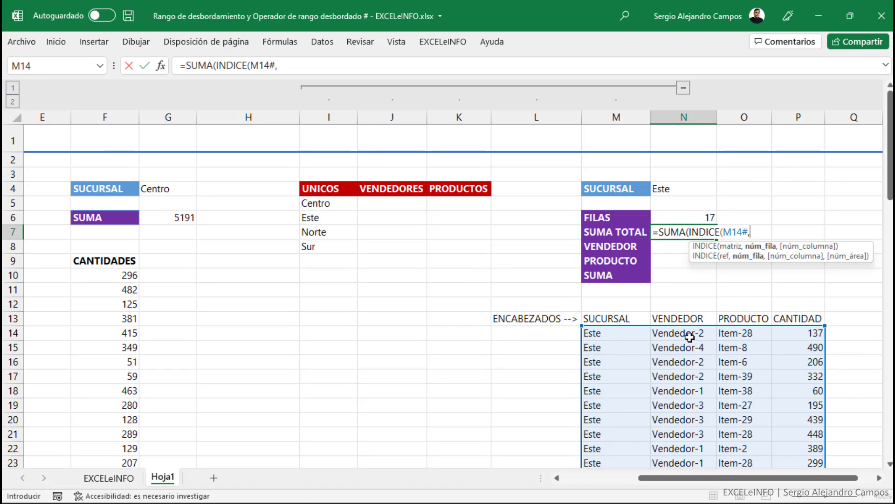
{"action": "type", "text": ","}
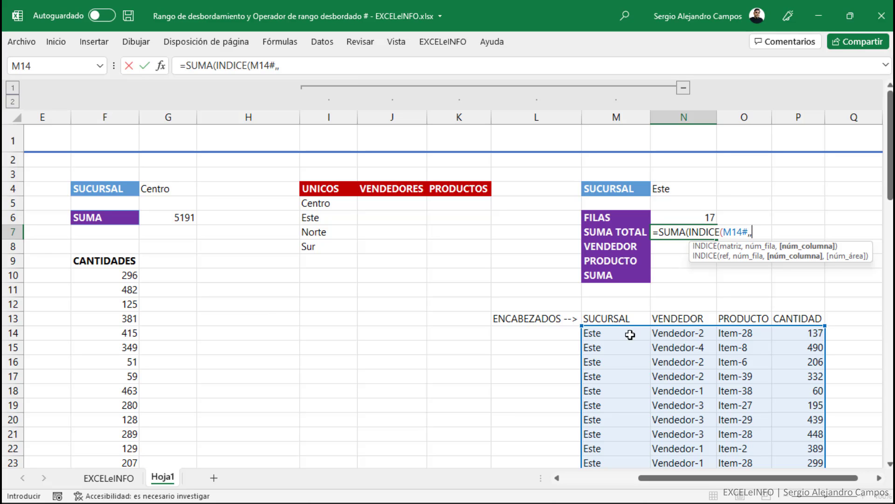
{"action": "type", "text": "4)"}
{"action": "key", "text": "Return"}
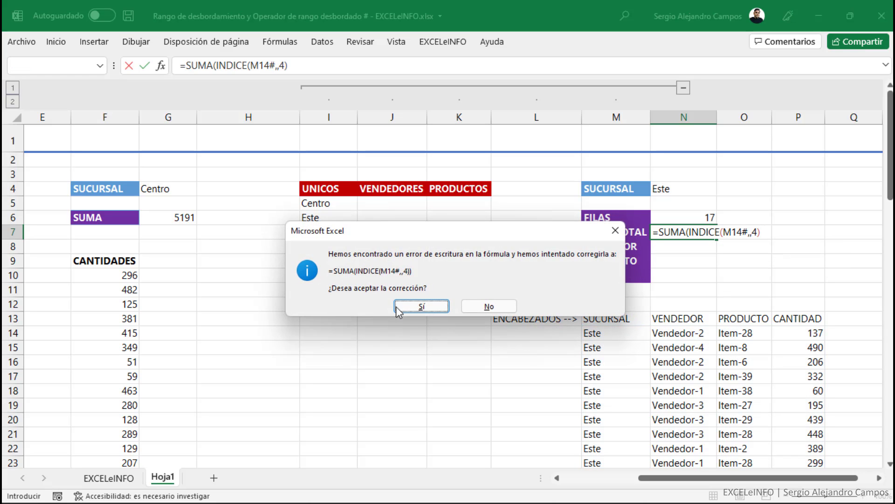
{"action": "left_click", "coordinate": [422, 307]}
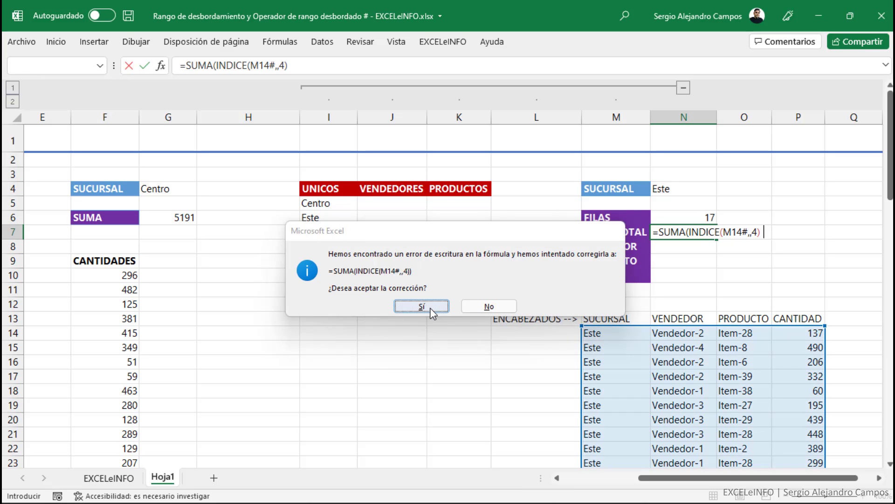
Select the spilled CANTIDAD values P14:P30 to check their sum against SUMA TOTAL.
{"action": "scroll", "coordinate": [816, 247], "scroll_direction": "down", "scroll_amount": 2}
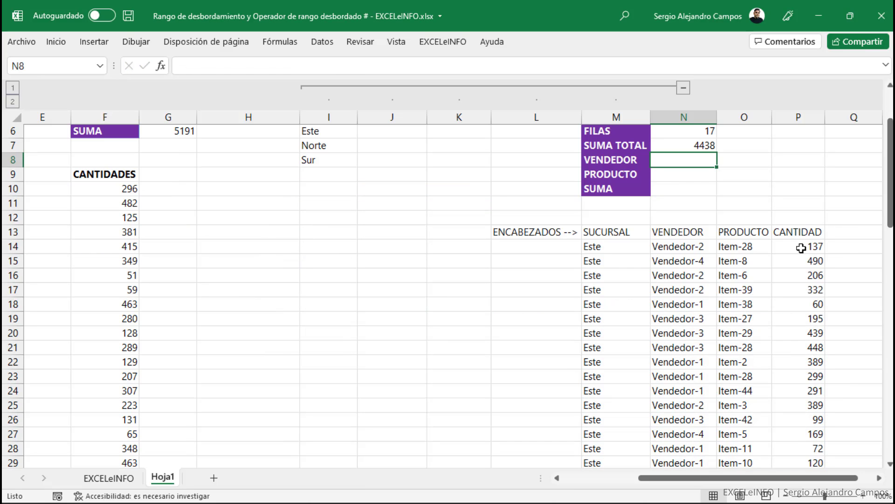
{"action": "left_click_drag", "start_coordinate": [792, 247], "coordinate": [819, 428]}
{"action": "scroll", "coordinate": [811, 417], "scroll_direction": "up", "scroll_amount": 3}
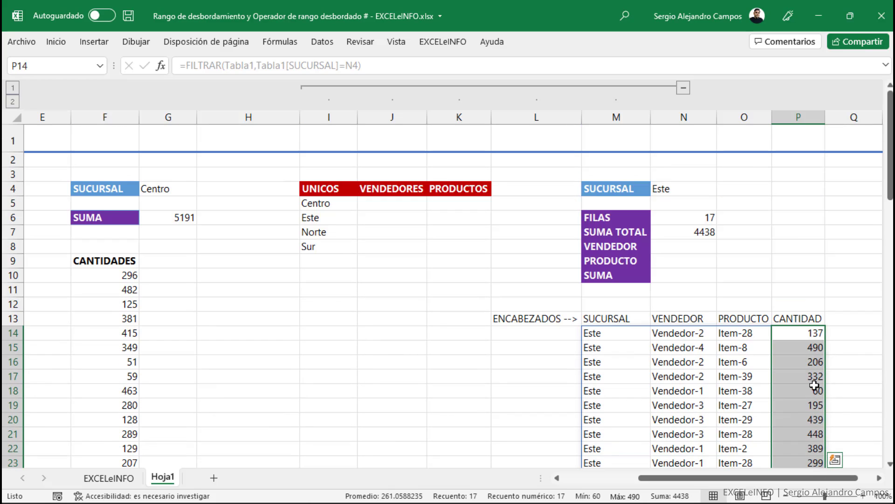
Choose Sur as the SUCURSAL in N4 and select the CANTIDAD values P14:P26 to check their sum against SUMA TOTAL.
{"action": "left_click", "coordinate": [711, 191]}
{"action": "left_click", "coordinate": [722, 189]}
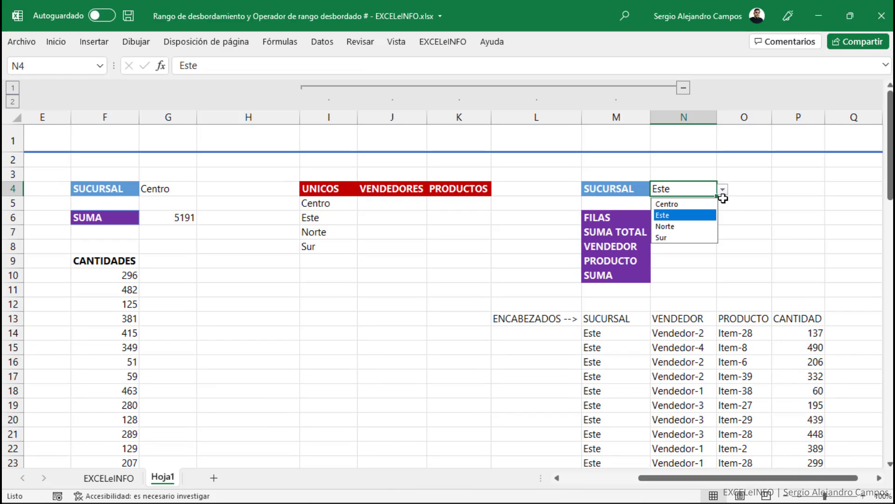
{"action": "left_click", "coordinate": [686, 238]}
{"action": "scroll", "coordinate": [798, 233], "scroll_direction": "down", "scroll_amount": 2}
{"action": "left_click_drag", "start_coordinate": [800, 246], "coordinate": [808, 414]}
{"action": "scroll", "coordinate": [804, 298], "scroll_direction": "up", "scroll_amount": 2}
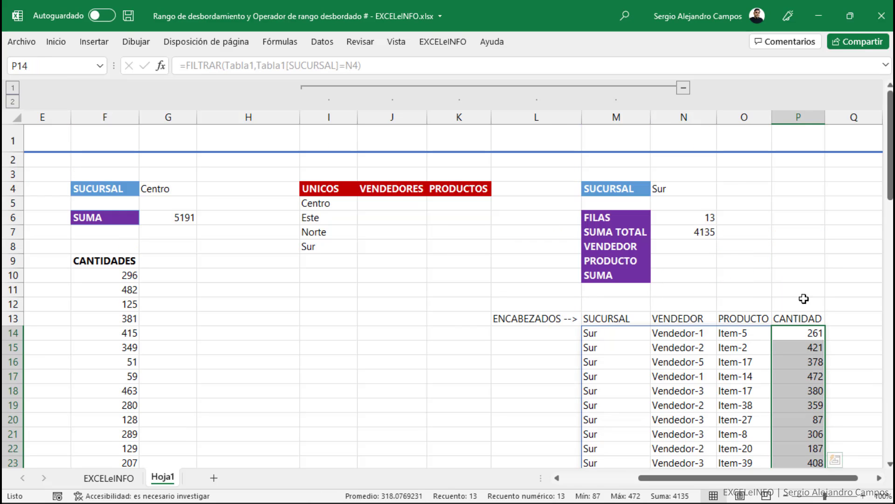
Examine the M14#, row and column arguments of INDICE in the N7 formula without changing them.
{"action": "left_click", "coordinate": [698, 233]}
{"action": "key", "text": "F2"}
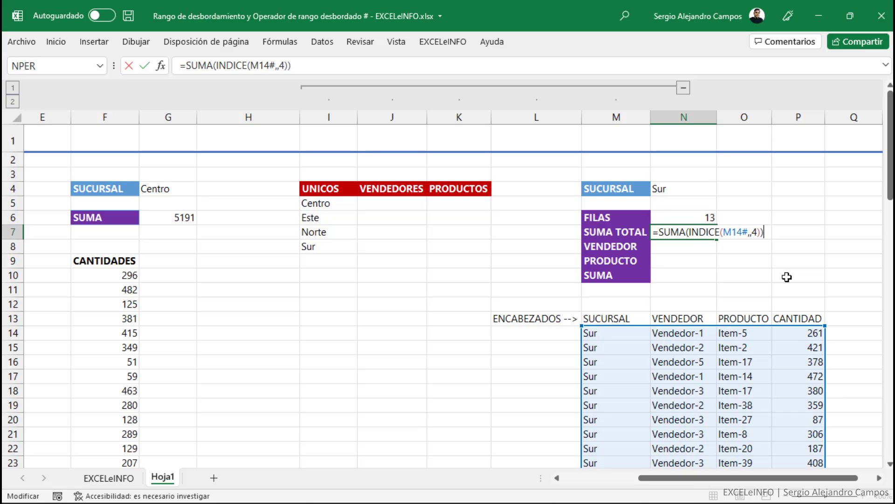
{"action": "key", "text": "Left"}
{"action": "key", "text": "Left"}
{"action": "key", "text": "Left"}
{"action": "key", "text": "Left"}
{"action": "key", "text": "Left"}
{"action": "key", "text": "Left"}
{"action": "key", "text": "Left"}
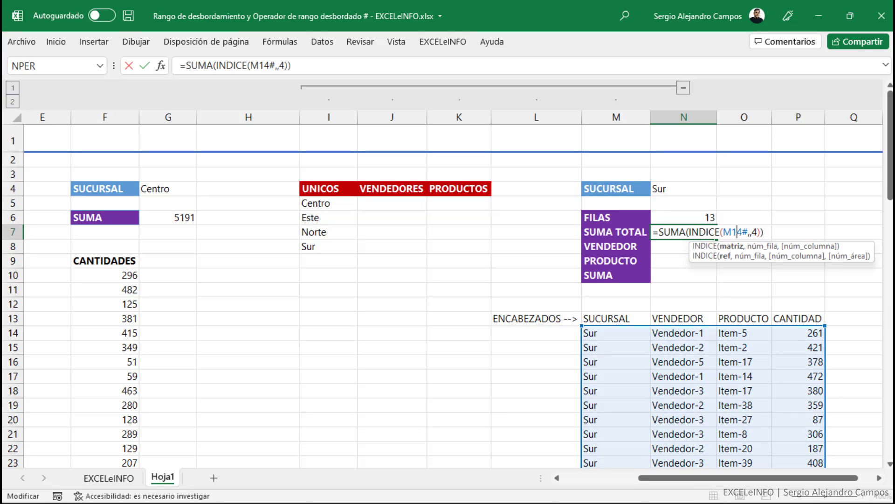
{"action": "key", "text": "shift+Right"}
{"action": "key", "text": "shift+Right"}
{"action": "key", "text": "shift+Right"}
{"action": "key", "text": "shift+Right"}
{"action": "key", "text": "Right"}
{"action": "key", "text": "Right"}
{"action": "key", "text": "Right"}
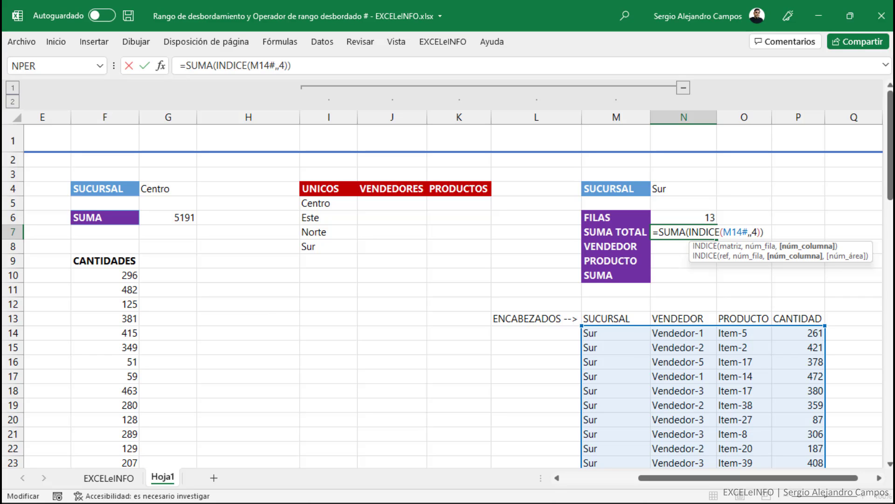
{"action": "key", "text": "Return"}
Highlight the VENDEDOR and PRODUCTO columns of the filtered result, and select N10 beside the SUMA label.
{"action": "key", "text": "Down"}
{"action": "key", "text": "Down"}
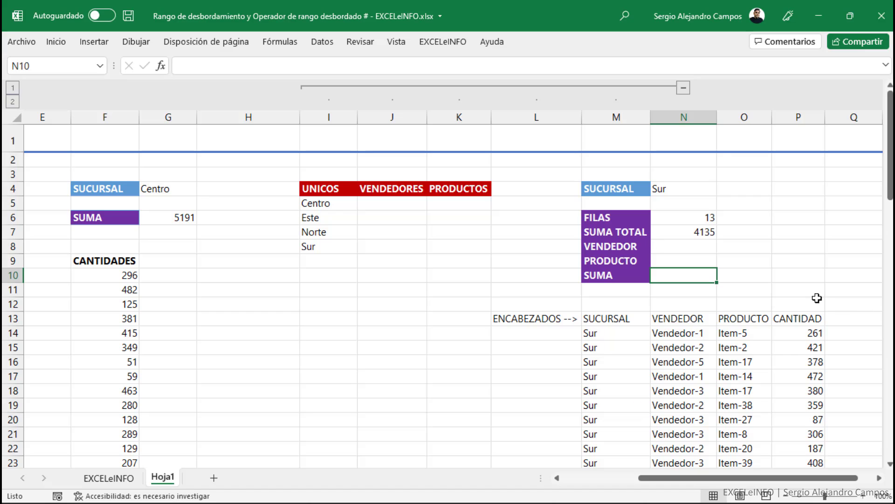
{"action": "left_click_drag", "start_coordinate": [693, 320], "coordinate": [685, 404]}
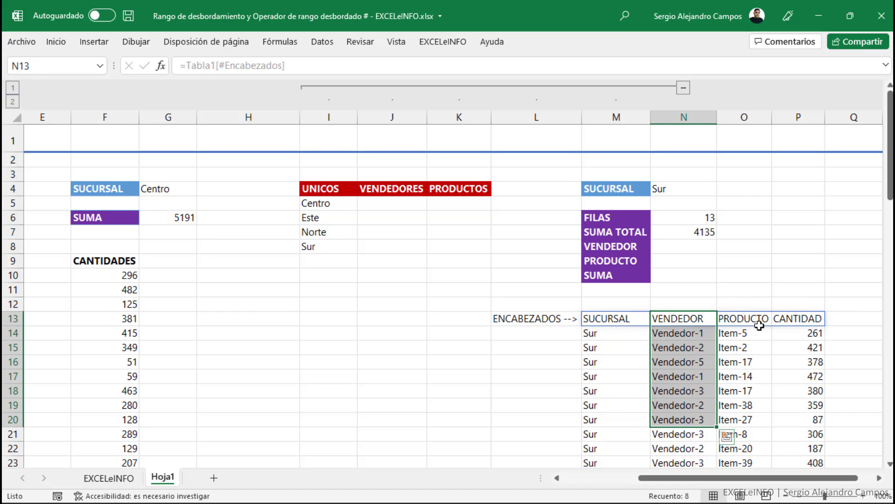
{"action": "left_click_drag", "start_coordinate": [758, 324], "coordinate": [749, 401]}
{"action": "left_click", "coordinate": [698, 277]}
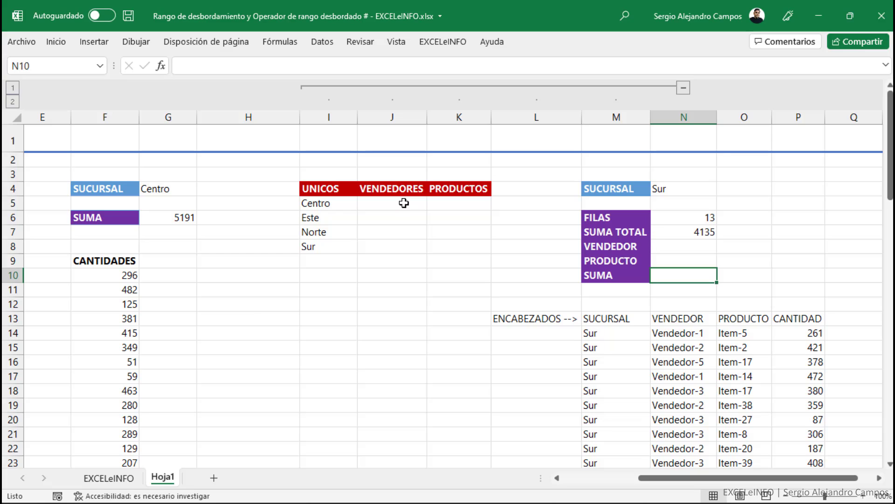
Highlight the empty cells under VENDEDORES and PRODUCTOS, and examine the VENDEDOR and PRODUCTO columns of the source table.
{"action": "left_click_drag", "start_coordinate": [404, 203], "coordinate": [401, 319]}
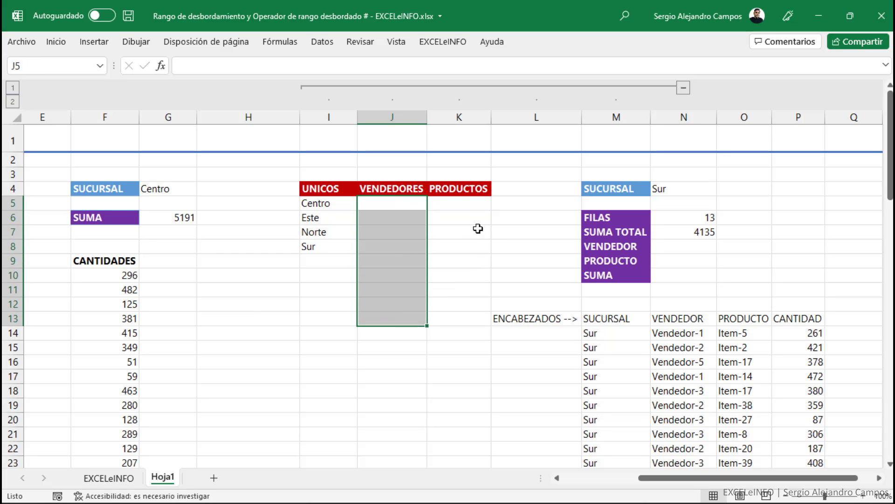
{"action": "left_click_drag", "start_coordinate": [480, 203], "coordinate": [480, 373]}
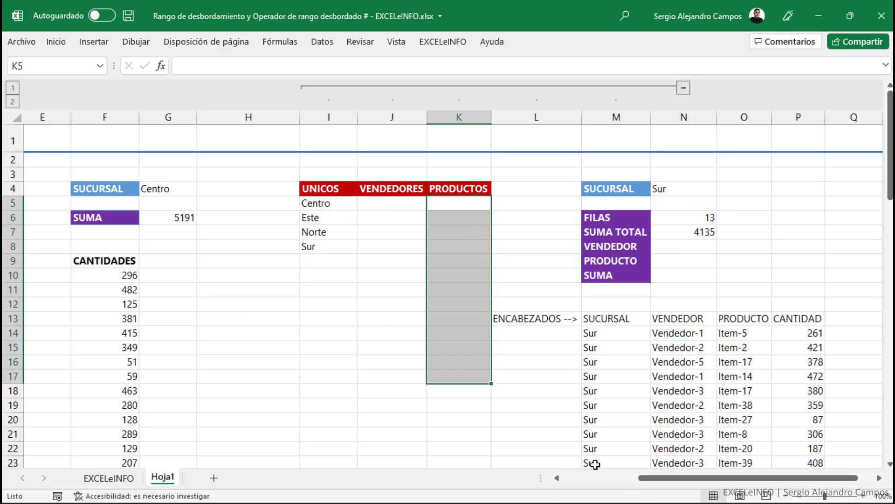
{"action": "left_click_drag", "start_coordinate": [648, 478], "coordinate": [572, 477]}
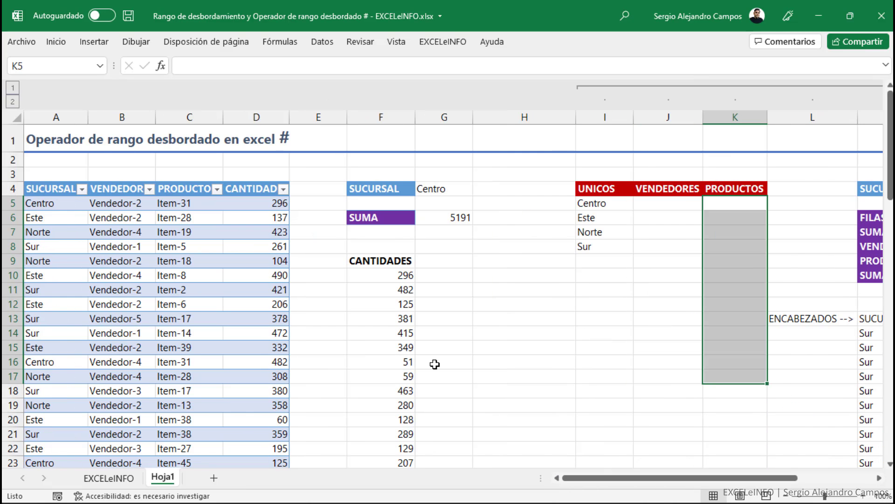
{"action": "left_click_drag", "start_coordinate": [133, 204], "coordinate": [188, 320]}
{"action": "left_click", "coordinate": [210, 213]}
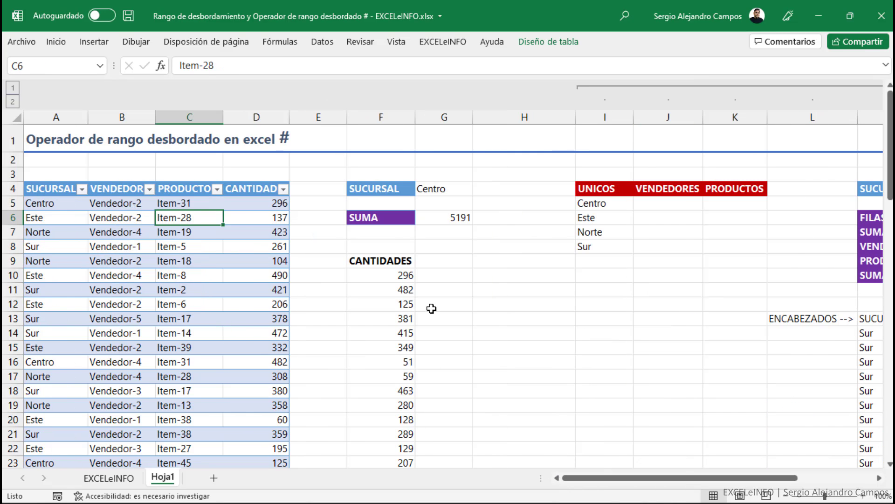
{"action": "left_click_drag", "start_coordinate": [689, 478], "coordinate": [767, 478]}
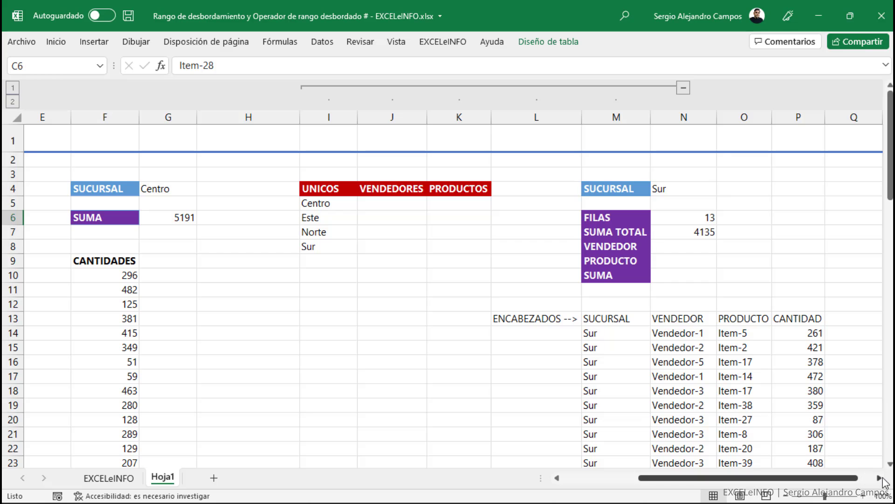
Examine the spilled FILTRAR result starting at M14, including its formula and all its rows.
{"action": "left_click", "coordinate": [882, 478]}
{"action": "left_click", "coordinate": [882, 479]}
{"action": "left_click", "coordinate": [882, 478]}
{"action": "left_click", "coordinate": [882, 478]}
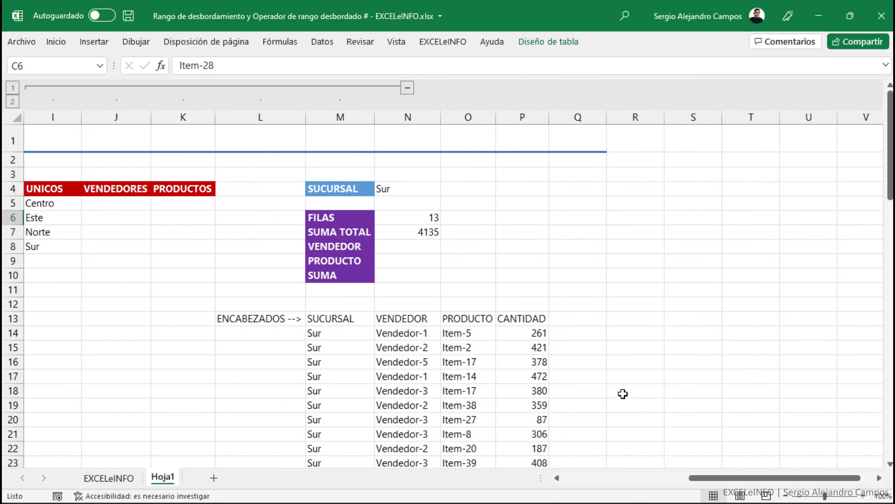
{"action": "left_click", "coordinate": [339, 332]}
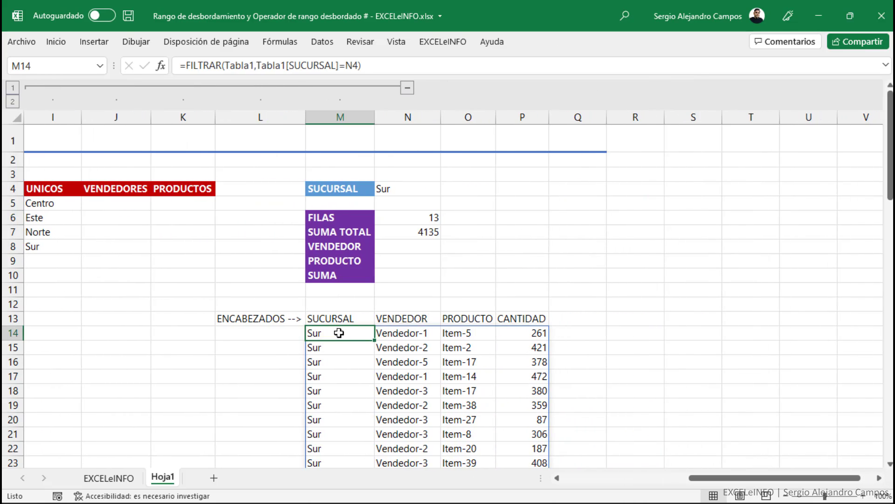
{"action": "scroll", "coordinate": [341, 334], "scroll_direction": "down", "scroll_amount": 2}
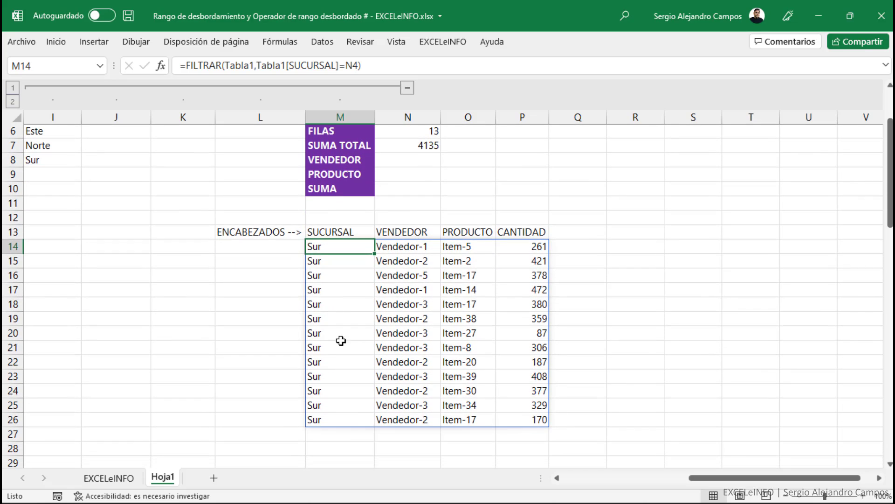
{"action": "scroll", "coordinate": [413, 285], "scroll_direction": "up", "scroll_amount": 2}
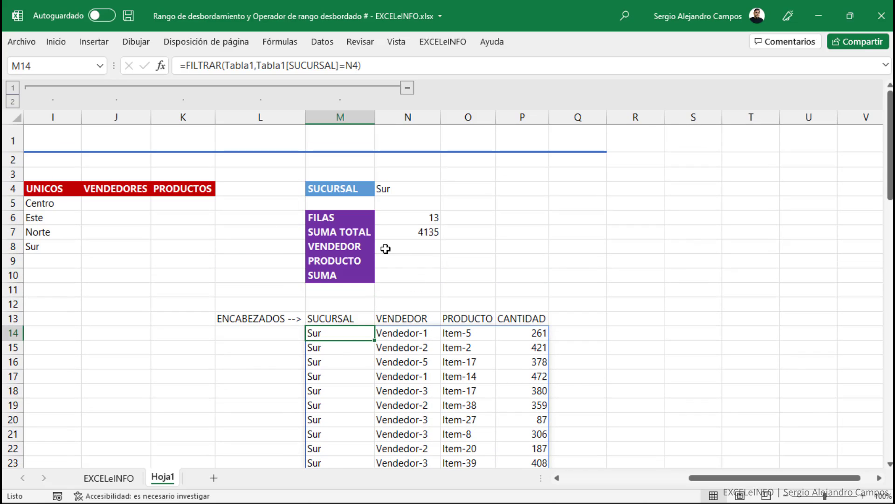
Begin a formula in J5 under VENDEDORES with UNICOS and a nested INDICE function.
{"action": "left_click", "coordinate": [128, 204]}
{"action": "type", "text": "=UNI"}
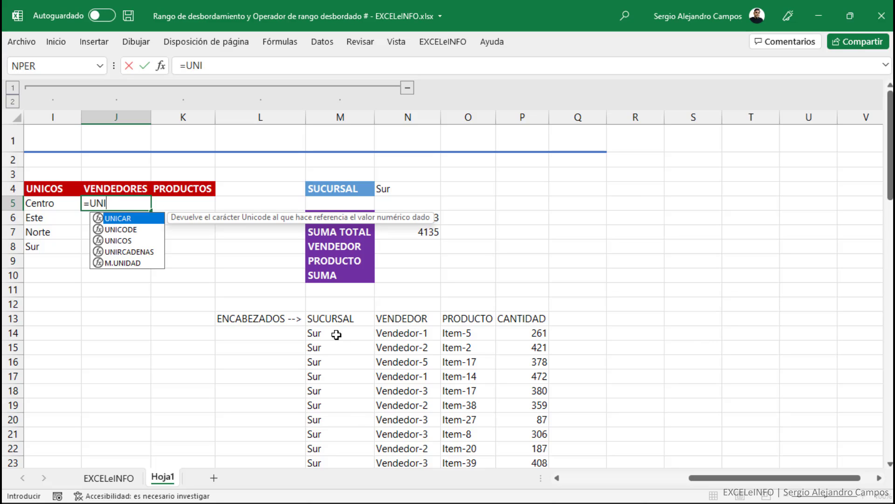
{"action": "key", "text": "Down"}
{"action": "key", "text": "Down"}
{"action": "key", "text": "Tab"}
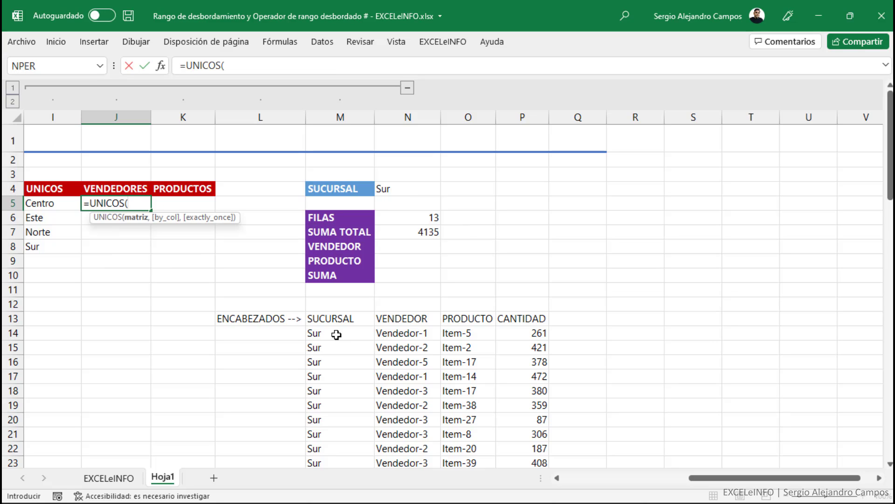
{"action": "type", "text": "INI"}
{"action": "key", "text": "BackSpace"}
{"action": "type", "text": "D"}
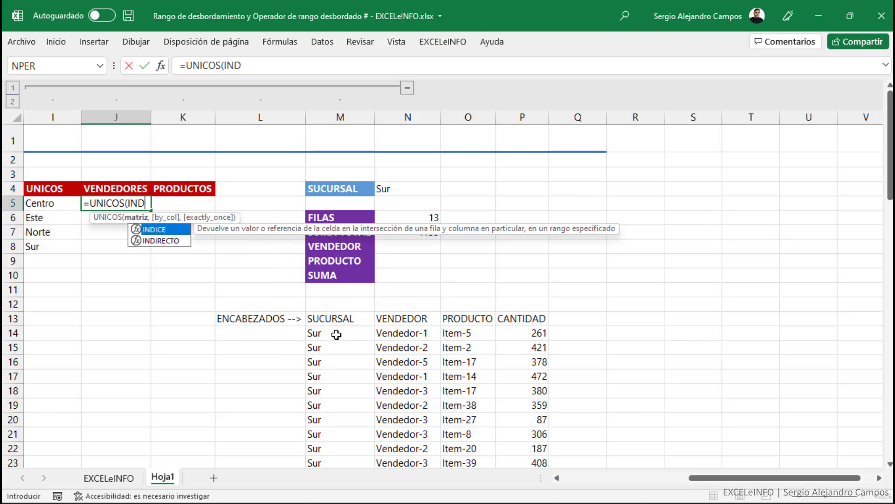
{"action": "key", "text": "Tab"}
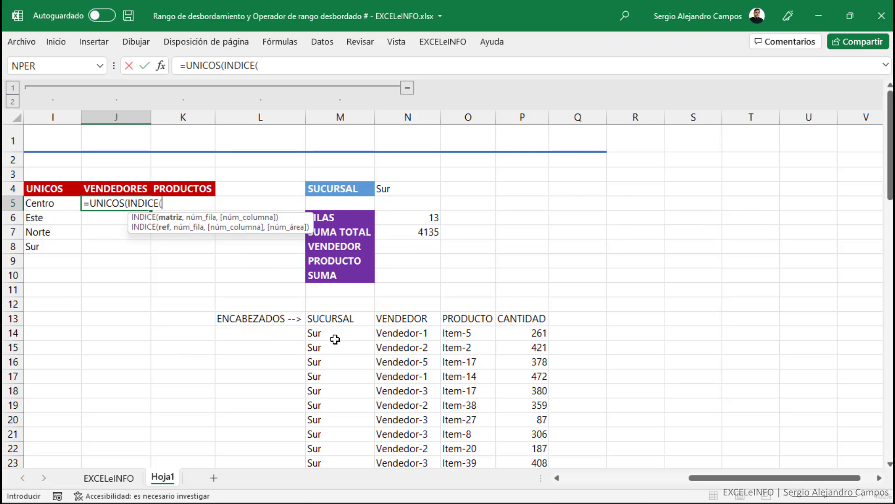
Complete the J5 formula as =UNICOS(INDICE(M14#,,2)), accepting the parenthesis correction, and review the spilled range it references.
{"action": "left_click", "coordinate": [339, 335]}
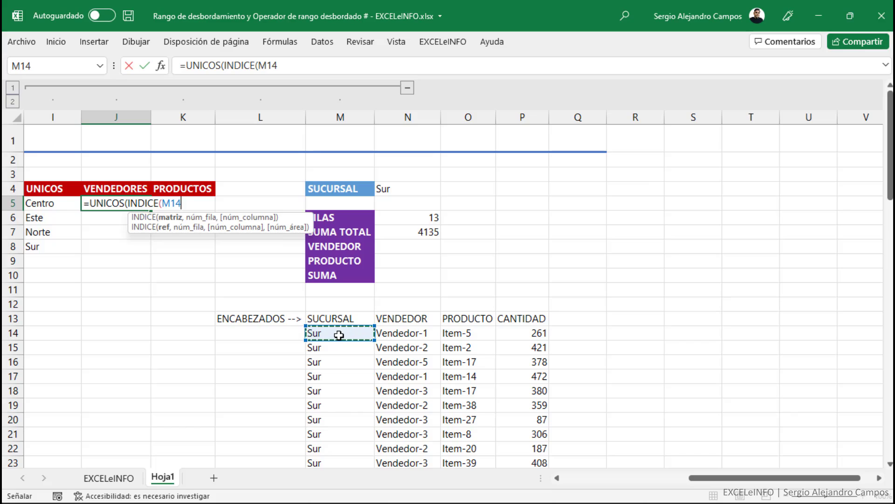
{"action": "type", "text": "#"}
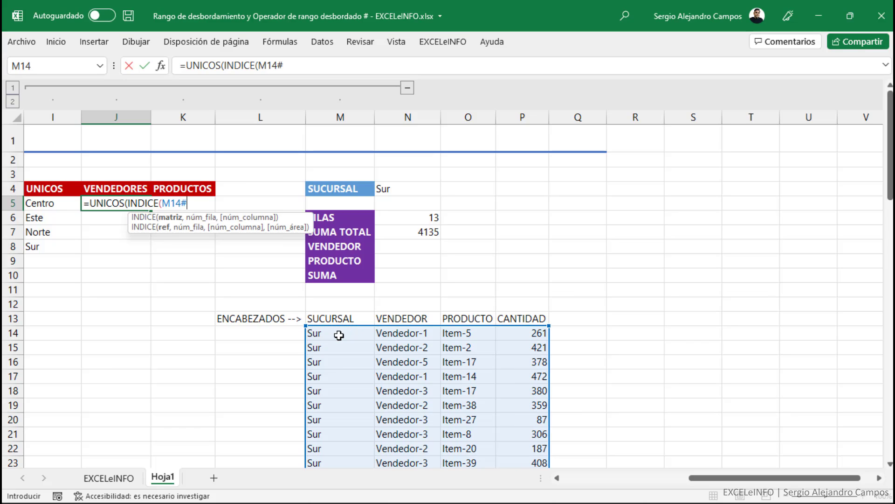
{"action": "type", "text": ","}
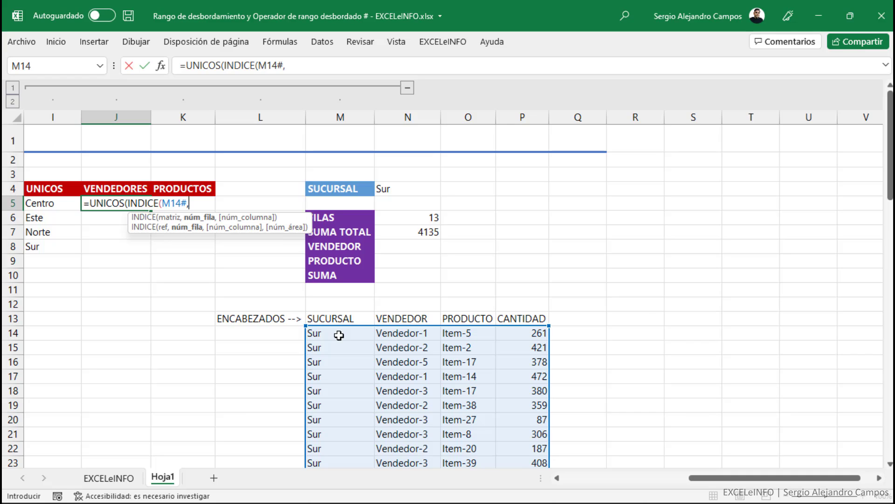
{"action": "type", "text": ","}
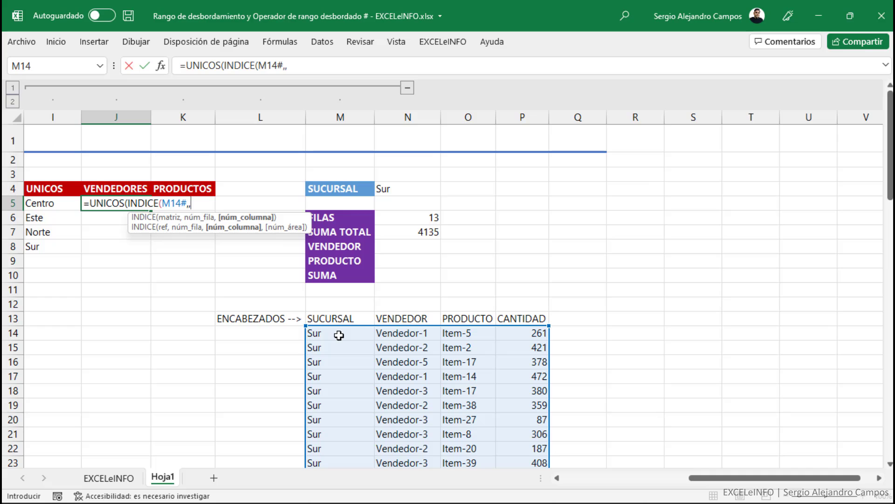
{"action": "type", "text": "2)"}
{"action": "key", "text": "Return"}
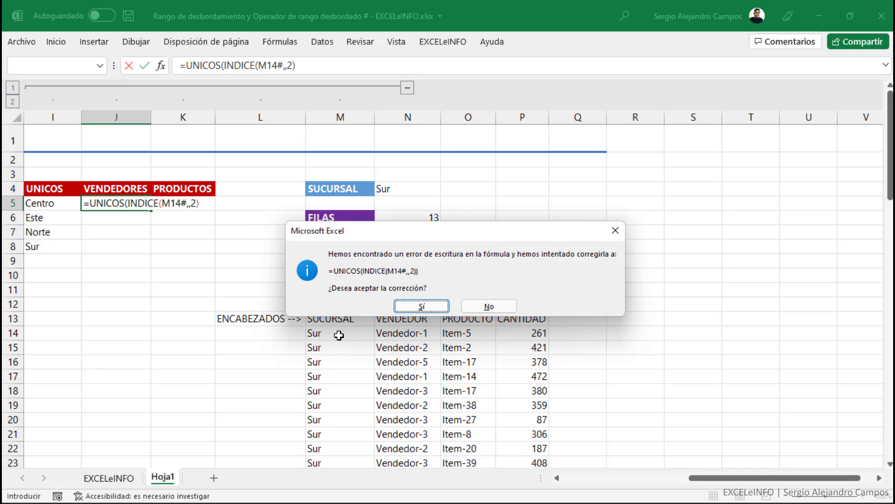
{"action": "key", "text": "Return"}
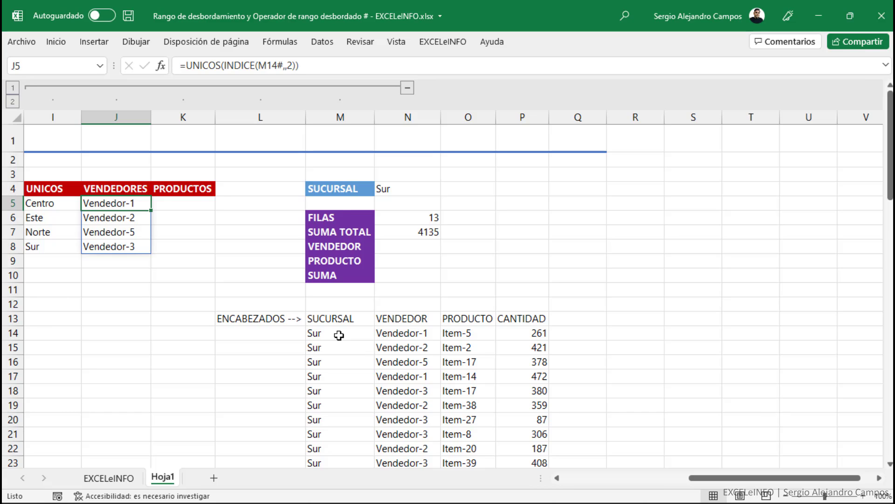
{"action": "key", "text": "F2"}
{"action": "scroll", "coordinate": [339, 335], "scroll_direction": "down", "scroll_amount": 3}
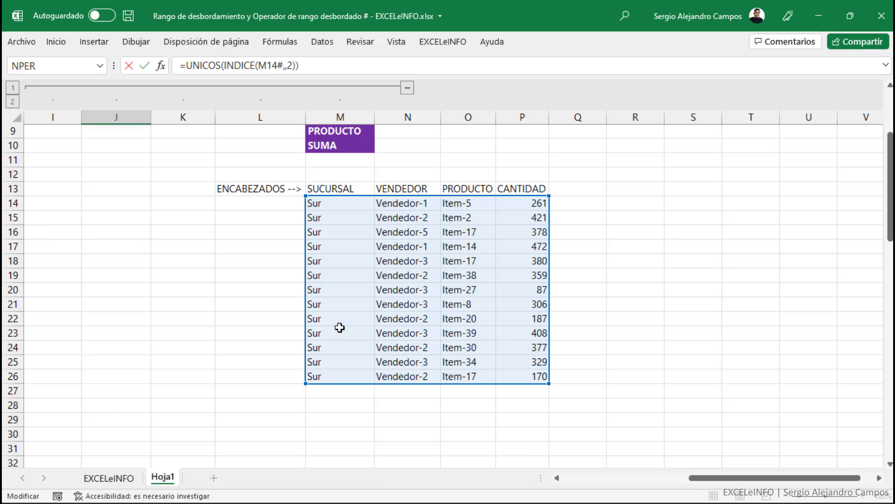
{"action": "scroll", "coordinate": [353, 313], "scroll_direction": "up", "scroll_amount": 3}
Write =UNICOS(INDICE(M14#,,3) in K5 under PRODUCTOS to extract the unique products from the filtered result.
{"action": "key", "text": "Tab"}
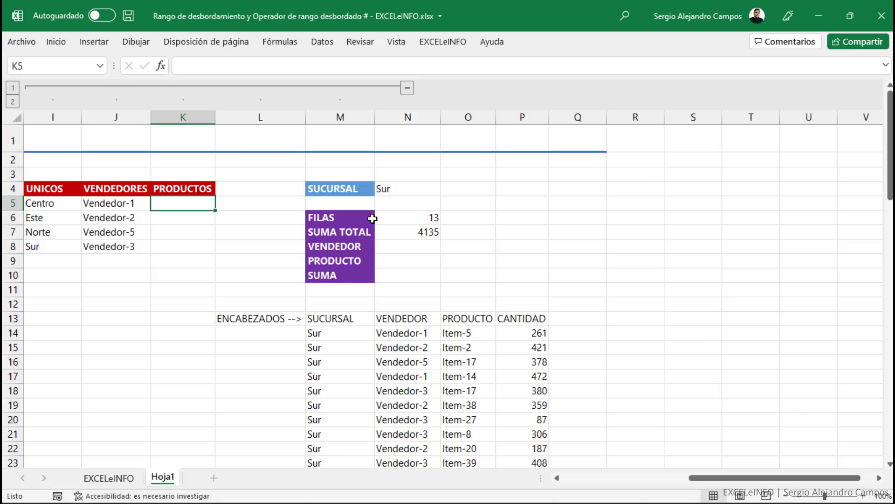
{"action": "type", "text": "=UNI"}
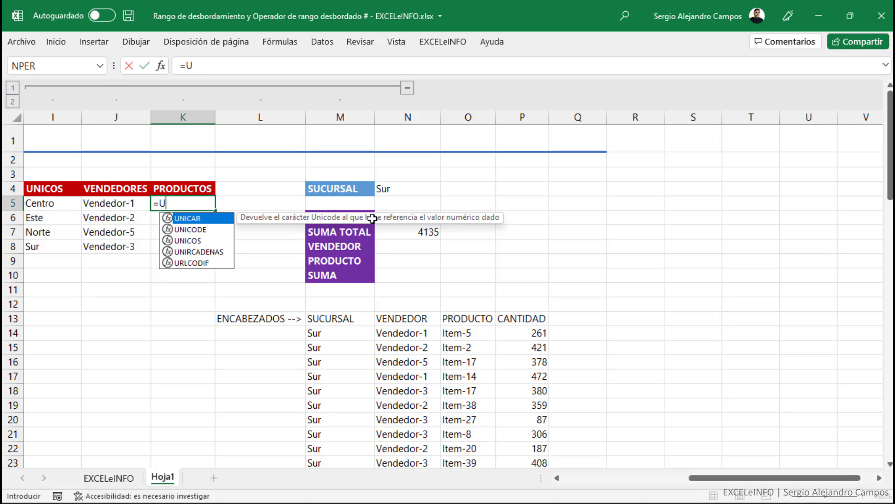
{"action": "key", "text": "Down"}
{"action": "key", "text": "Down"}
{"action": "key", "text": "Tab"}
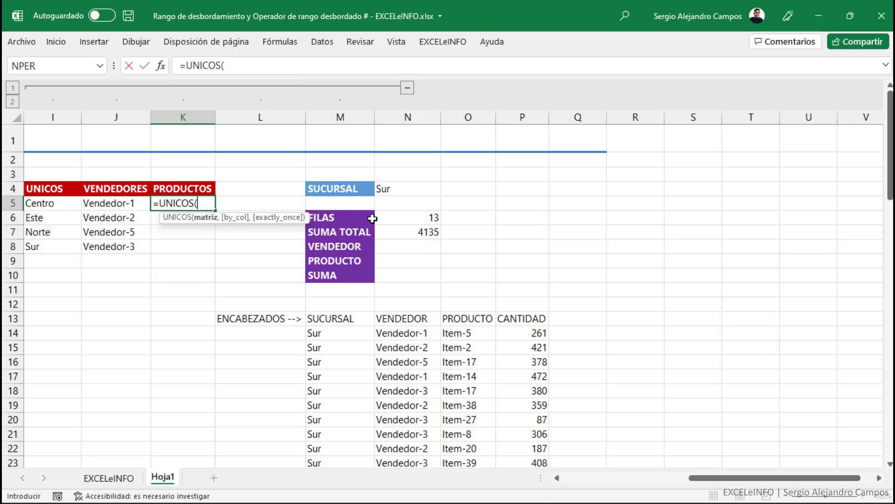
{"action": "type", "text": "IN"}
{"action": "key", "text": "Tab"}
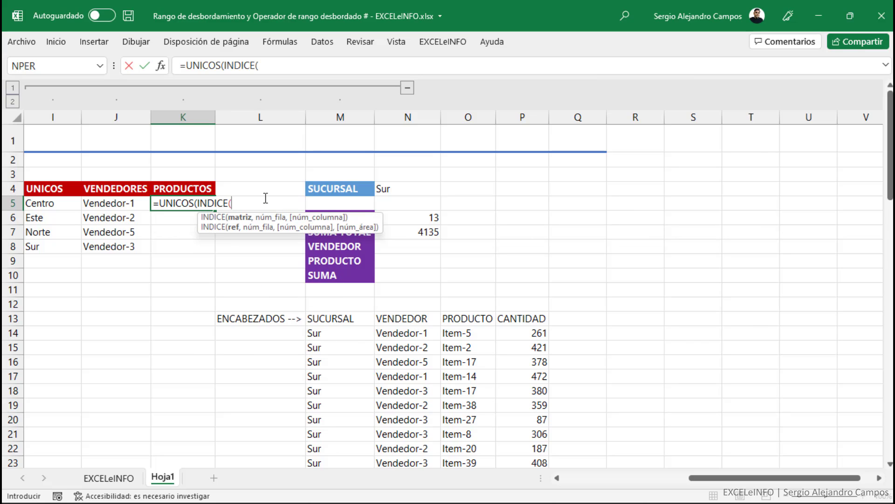
{"action": "left_click", "coordinate": [350, 331]}
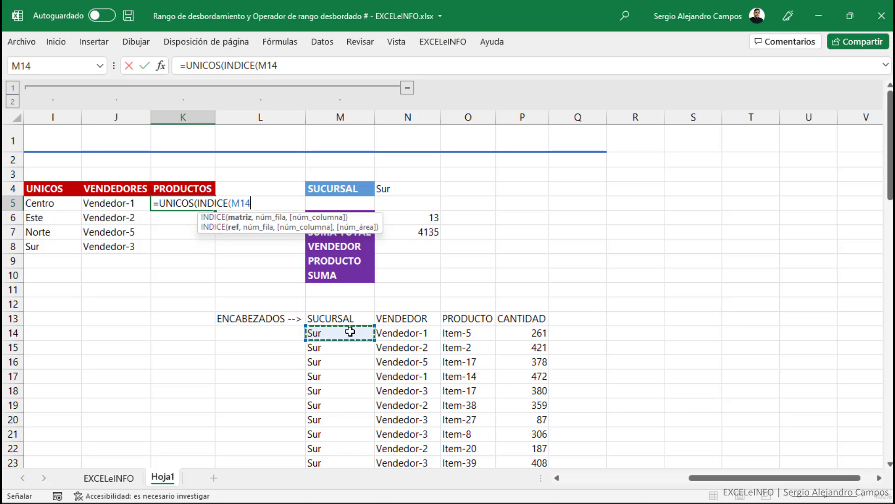
{"action": "type", "text": "#"}
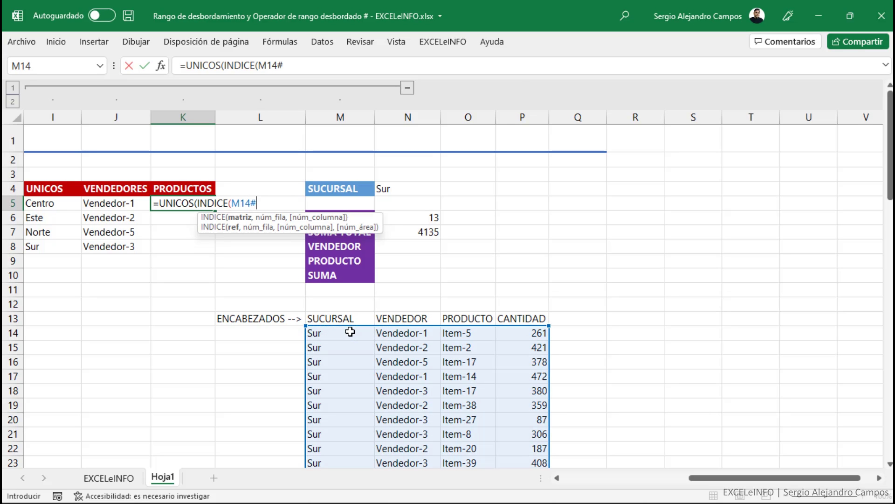
{"action": "type", "text": ",,"}
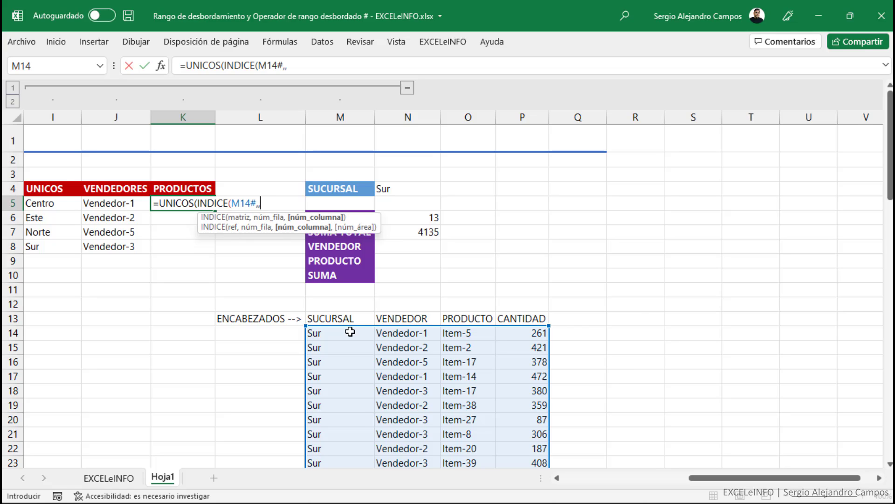
{"action": "type", "text": "3)"}
{"action": "key", "text": "Return"}
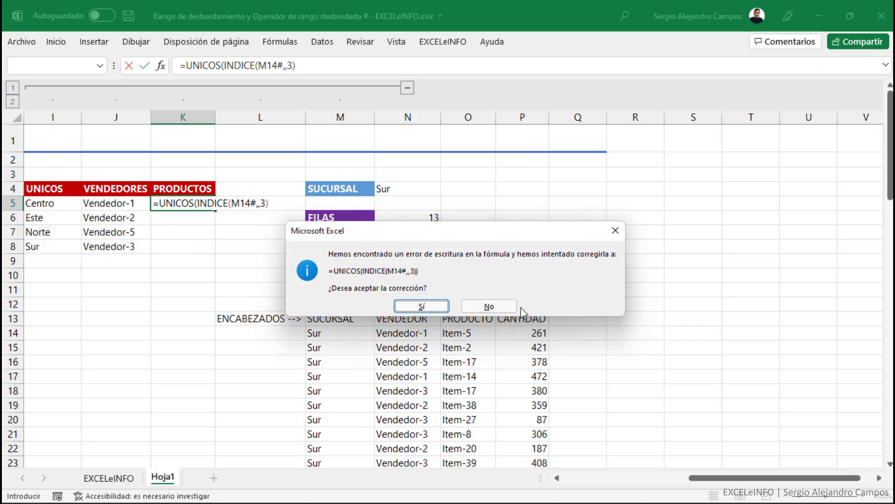
Decline the automatic correction, finish the K5 formula as =UNICOS(INDICE(M14#,,3)), and review the unique lists and M14.
{"action": "left_click", "coordinate": [513, 307]}
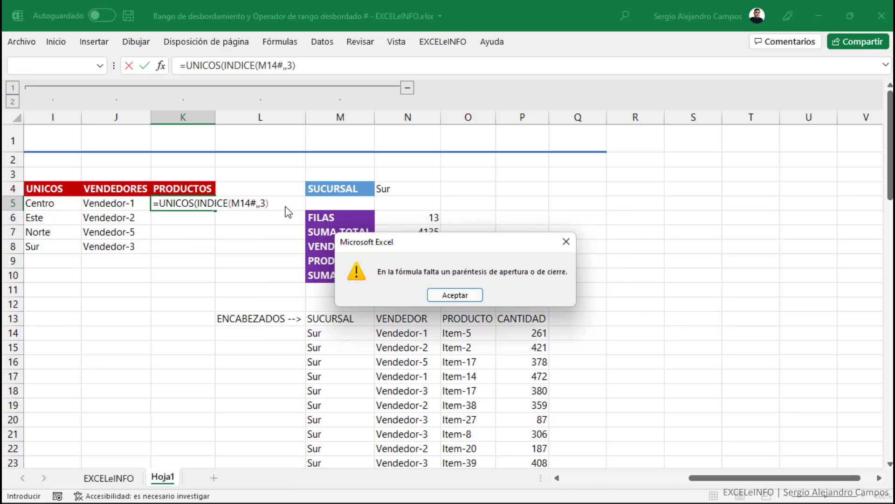
{"action": "left_click", "coordinate": [448, 294]}
{"action": "left_click", "coordinate": [276, 206]}
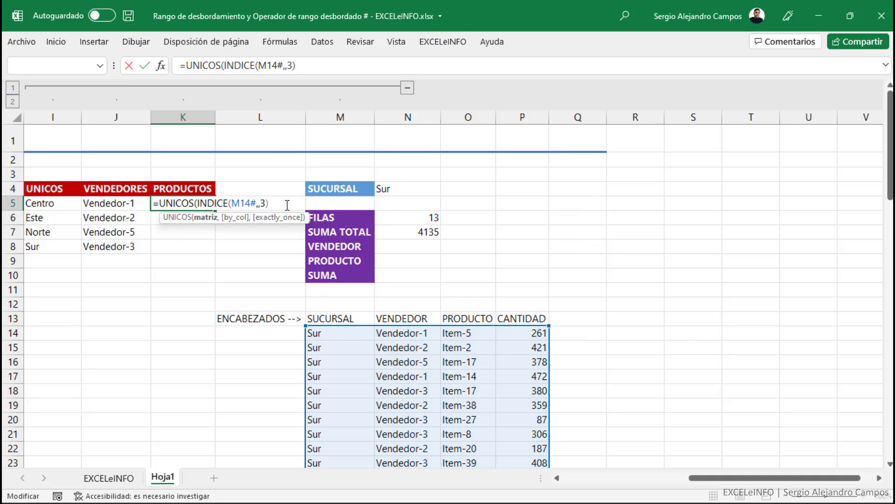
{"action": "type", "text": ")"}
{"action": "key", "text": "Return"}
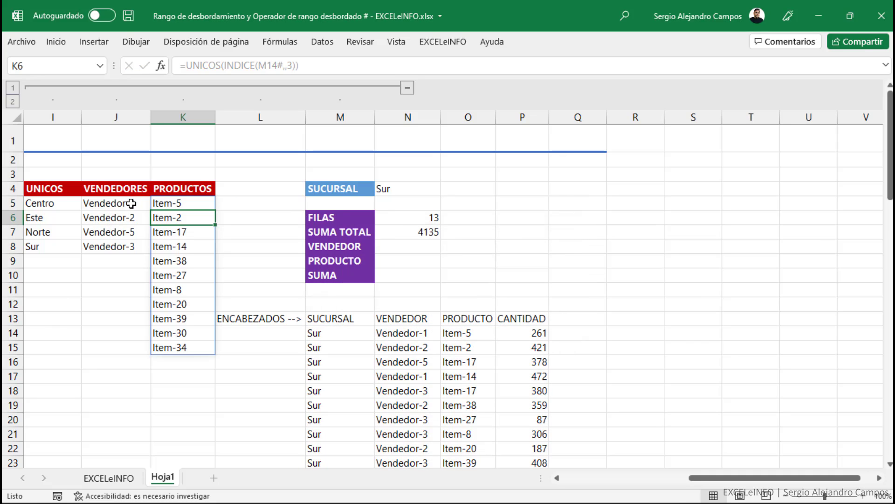
{"action": "left_click_drag", "start_coordinate": [131, 204], "coordinate": [130, 245]}
{"action": "left_click", "coordinate": [197, 206]}
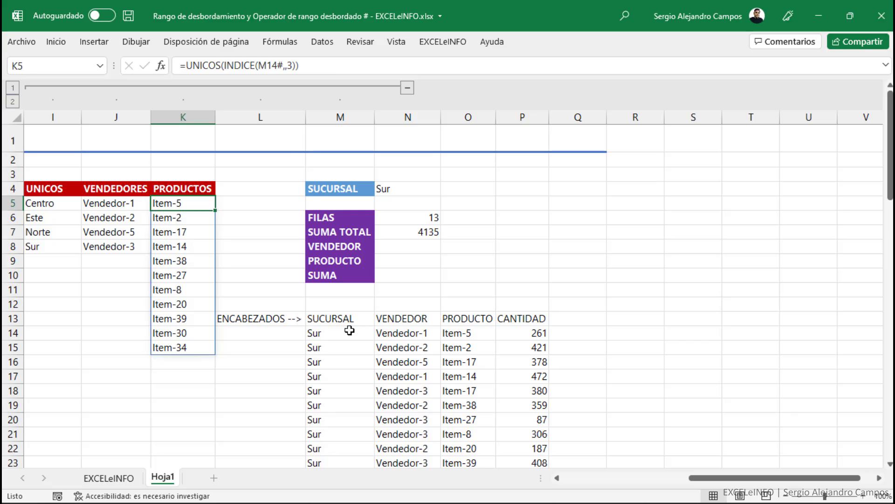
{"action": "left_click", "coordinate": [349, 332]}
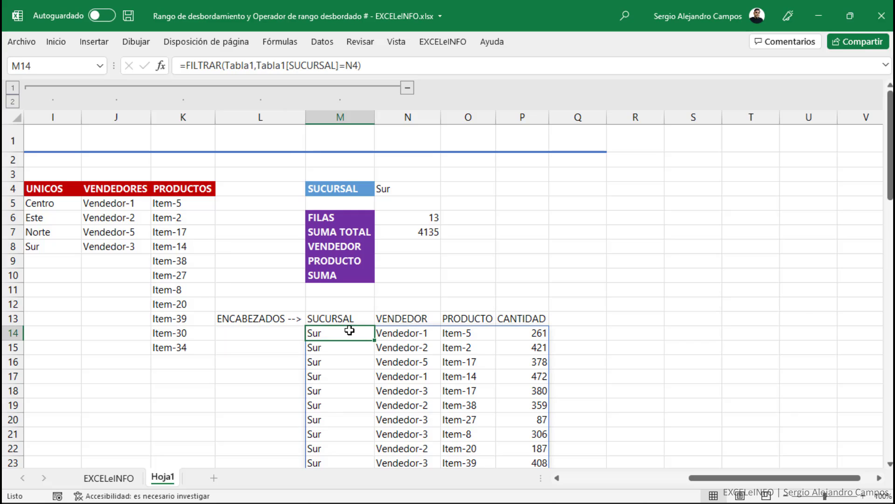
Add list data validation to N8 beside VENDEDOR, using the spilled range J5# as its source.
{"action": "left_click", "coordinate": [400, 246]}
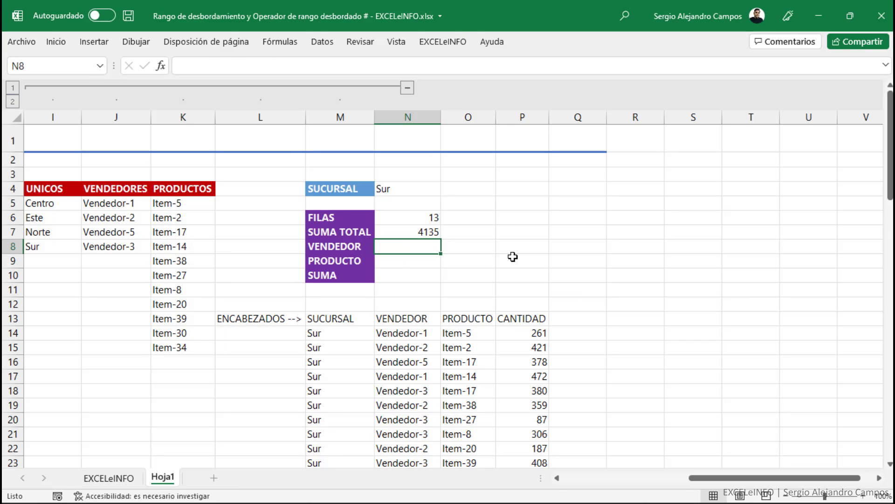
{"action": "left_click", "coordinate": [322, 42]}
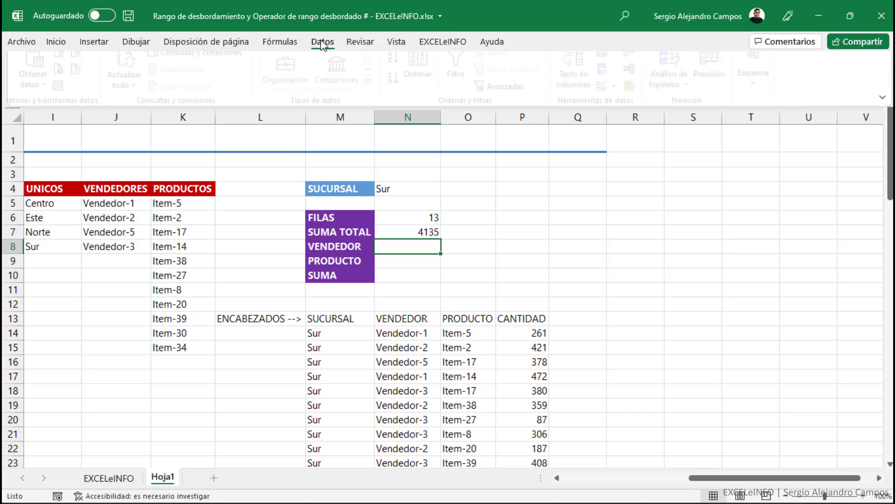
{"action": "left_click", "coordinate": [609, 97]}
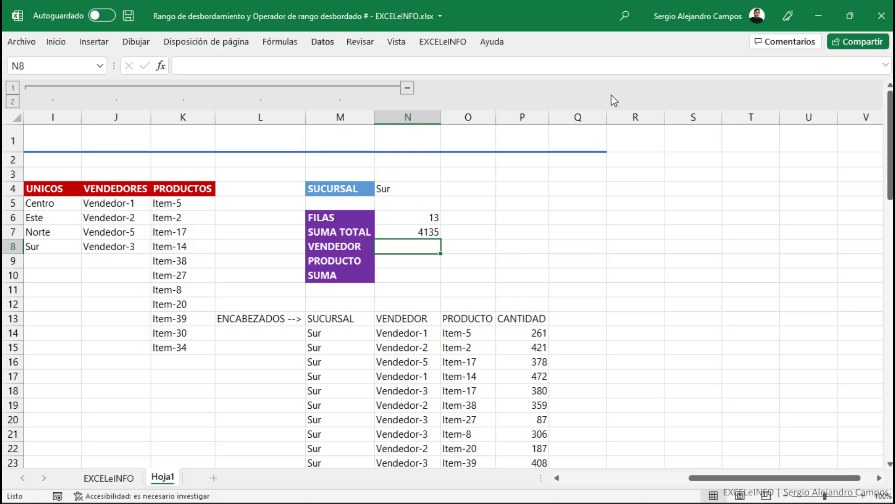
{"action": "left_click", "coordinate": [637, 214]}
{"action": "left_click", "coordinate": [643, 251]}
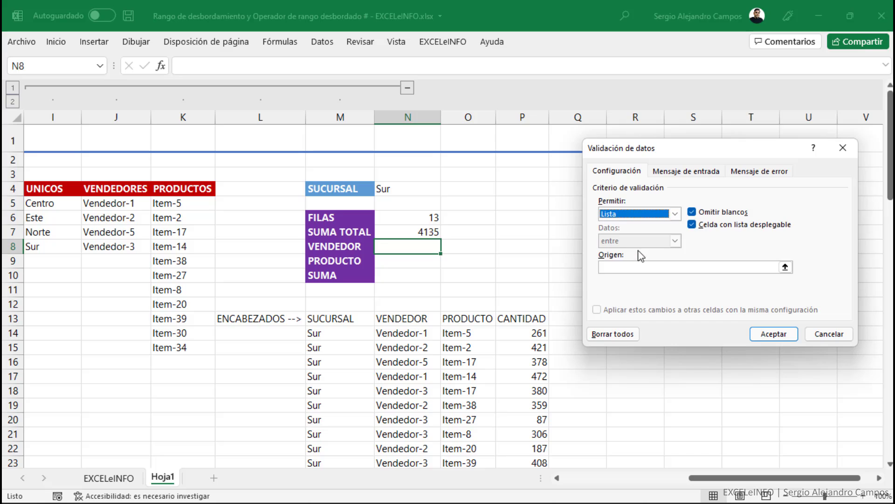
{"action": "left_click", "coordinate": [650, 267]}
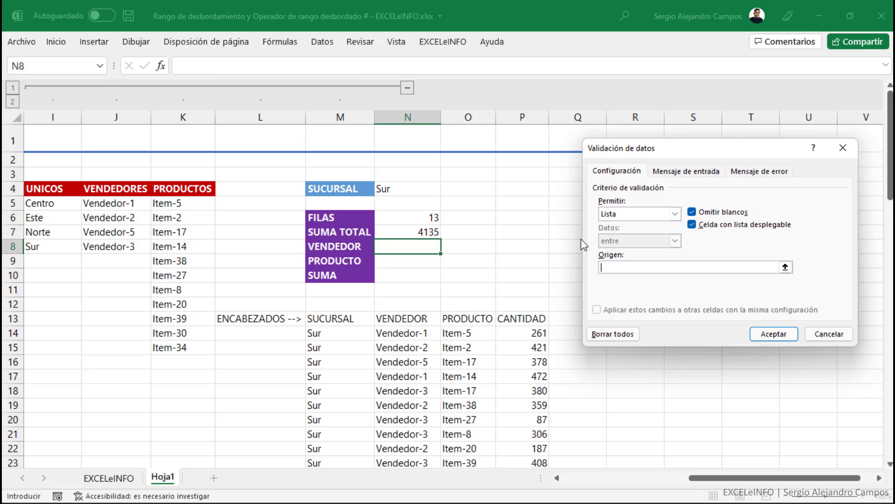
{"action": "left_click", "coordinate": [127, 204]}
{"action": "type", "text": "#"}
{"action": "left_click", "coordinate": [776, 333]}
Confirm the VENDEDOR validation, and add list data validation to N9 beside PRODUCTO with the spilled range K5# as source.
{"action": "key", "text": "Return"}
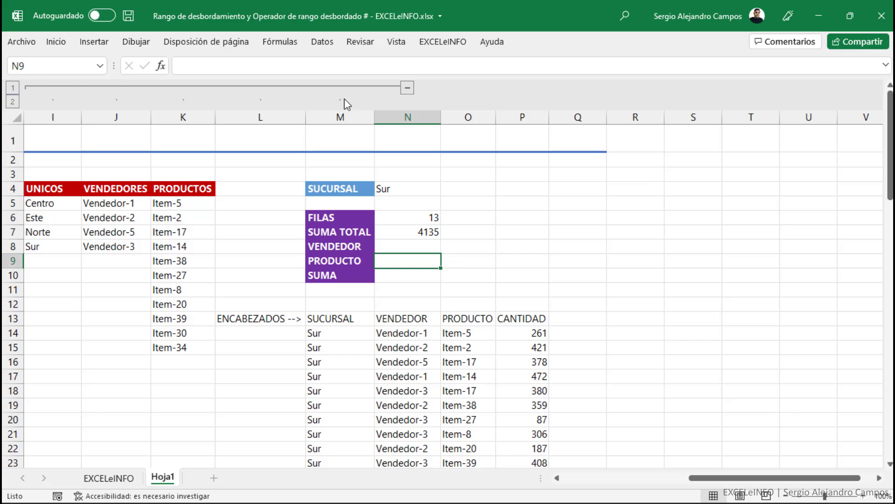
{"action": "left_click", "coordinate": [320, 47]}
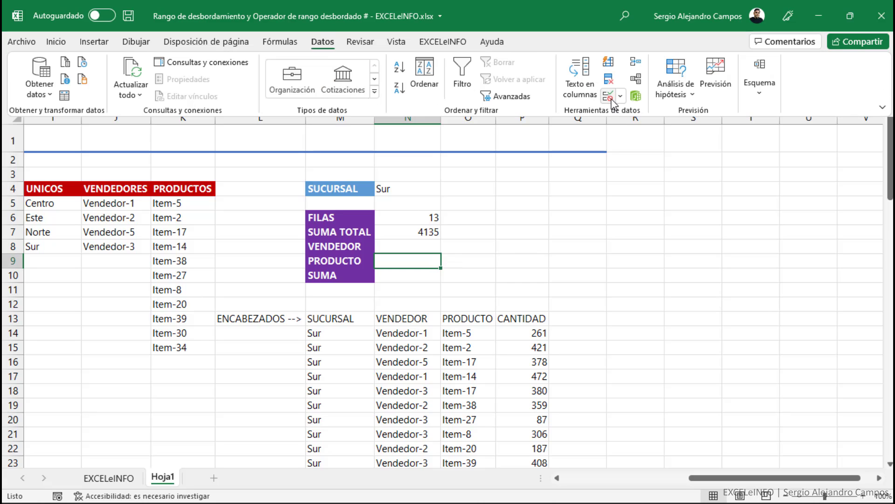
{"action": "left_click", "coordinate": [613, 103]}
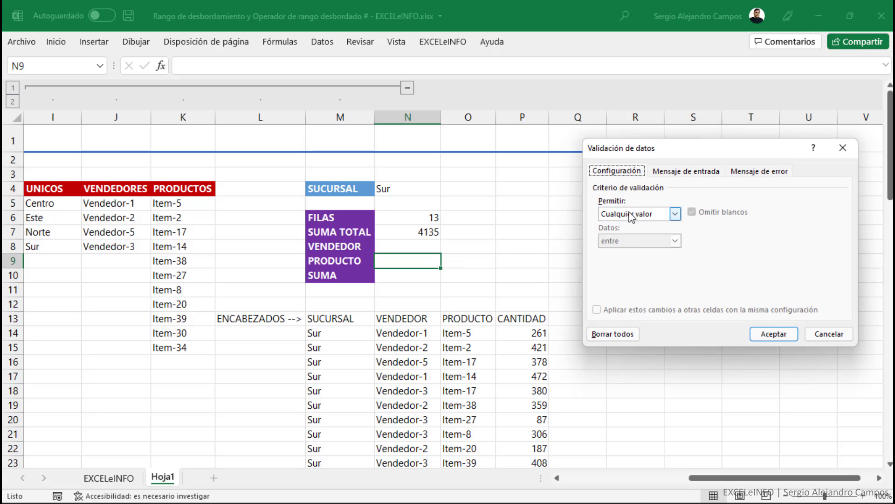
{"action": "left_click", "coordinate": [630, 214]}
{"action": "left_click", "coordinate": [637, 252]}
{"action": "left_click", "coordinate": [644, 267]}
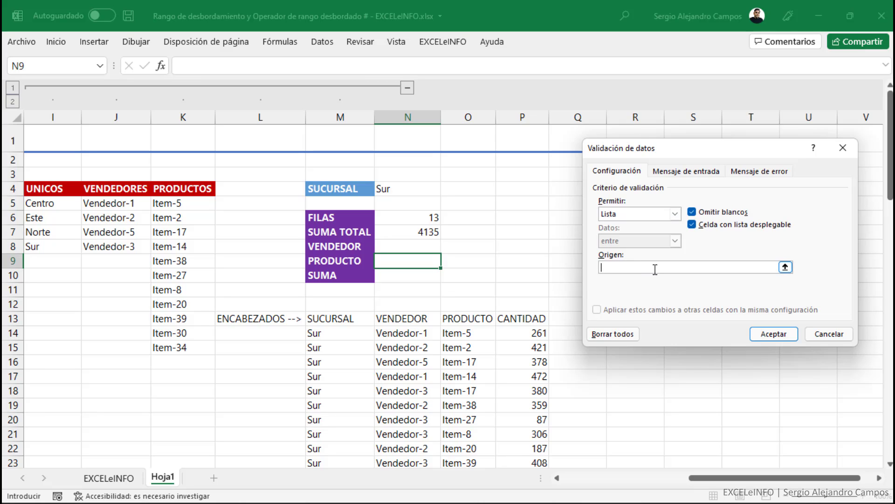
{"action": "left_click", "coordinate": [200, 201]}
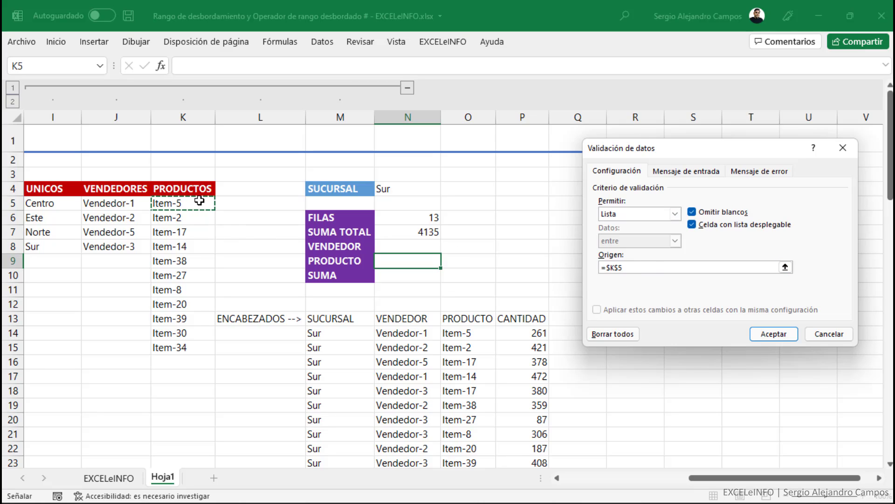
{"action": "type", "text": "#"}
{"action": "left_click", "coordinate": [774, 334]}
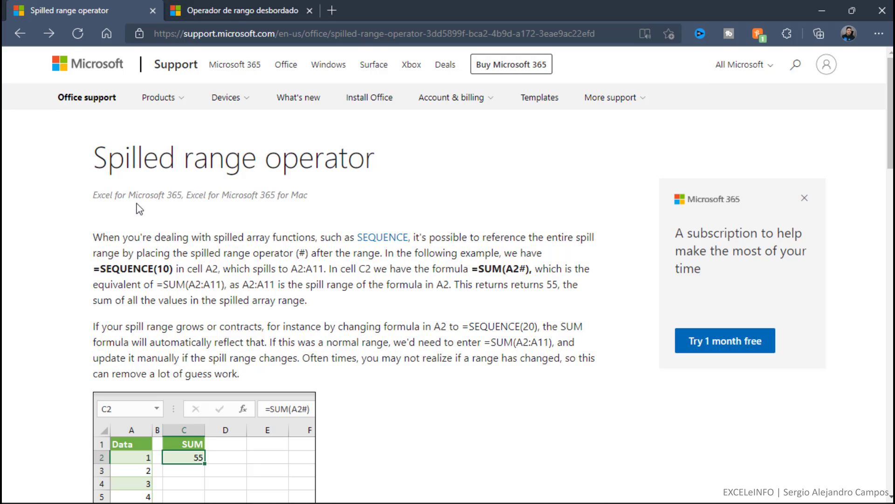
Review the Microsoft support article on the spilled range operator in the browser, in English and in Spanish.
{"action": "left_click_drag", "start_coordinate": [97, 163], "coordinate": [182, 161]}
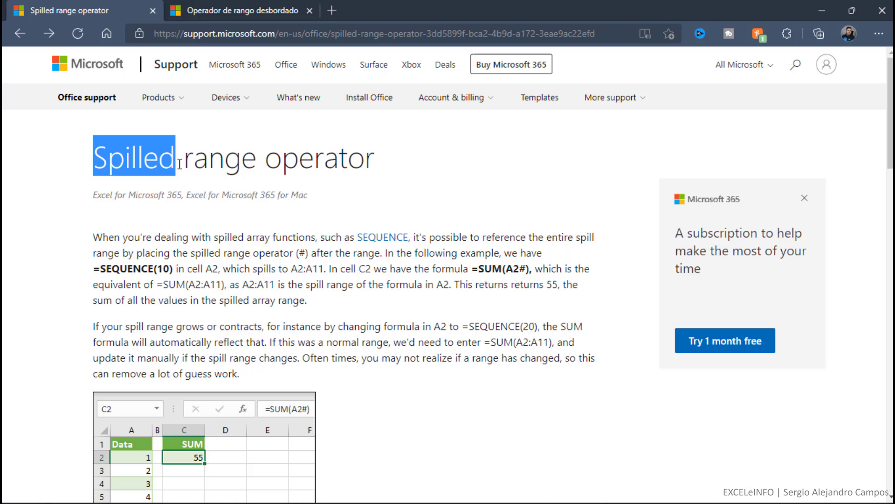
{"action": "left_click", "coordinate": [379, 163]}
{"action": "left_click", "coordinate": [276, 13]}
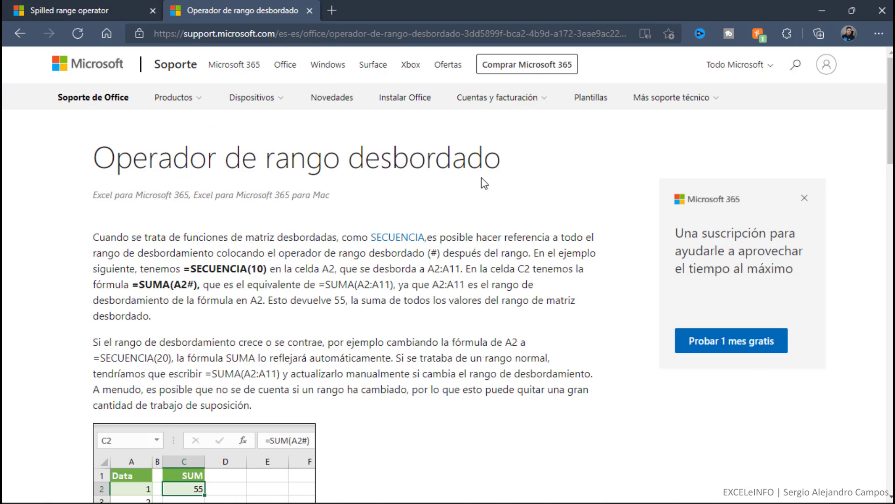
Return to the Excel workbook and choose Vendedor-1 for VENDEDOR in N8 and Item-5 for PRODUCTO in N9.
{"action": "key", "text": "alt+Tab"}
{"action": "left_click", "coordinate": [434, 246]}
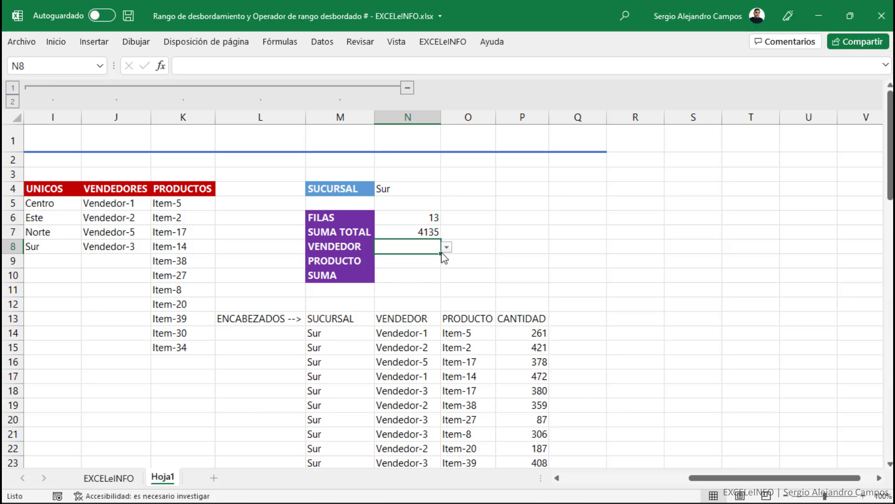
{"action": "left_click", "coordinate": [447, 248]}
{"action": "left_click", "coordinate": [427, 262]}
{"action": "left_click", "coordinate": [436, 263]}
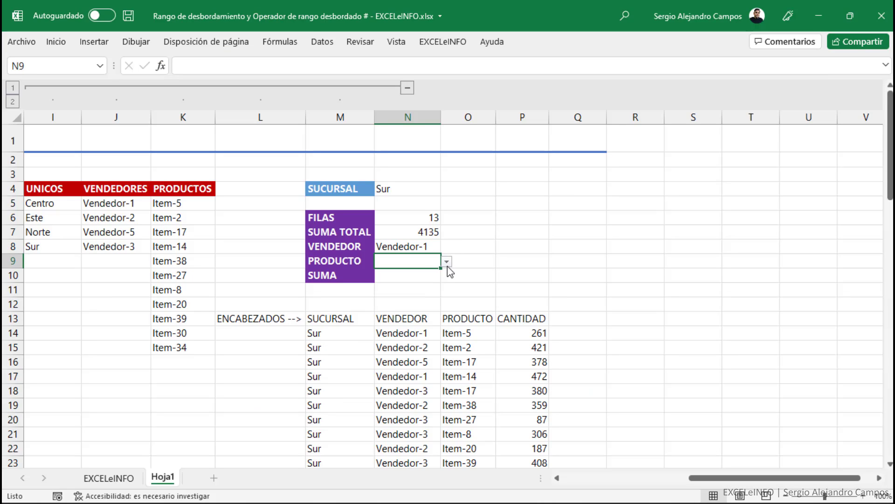
{"action": "left_click", "coordinate": [447, 263]}
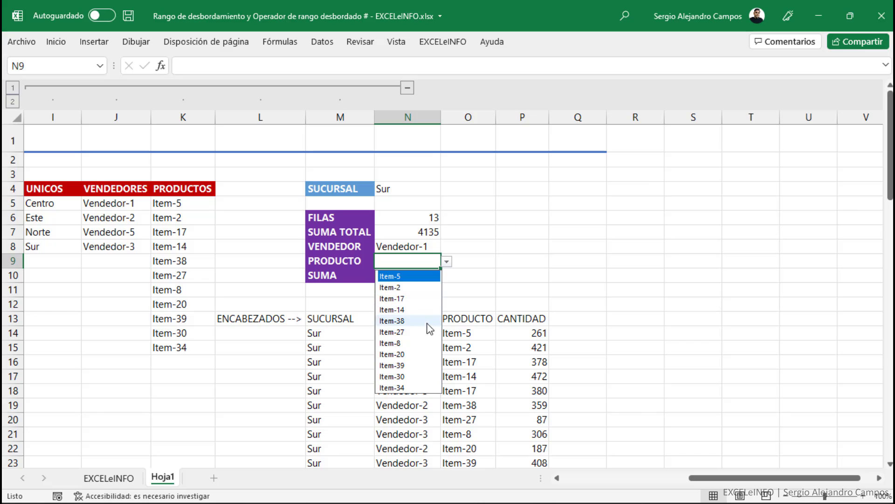
{"action": "left_click", "coordinate": [425, 278]}
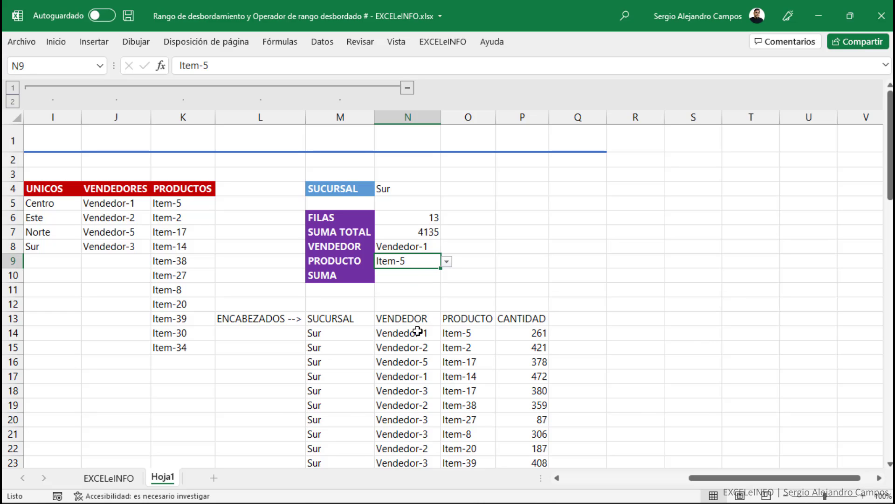
Examine the criteria cells N8 and N9 against the vendor, product and quantity columns of the filtered result.
{"action": "left_click", "coordinate": [463, 333]}
{"action": "left_click", "coordinate": [417, 277]}
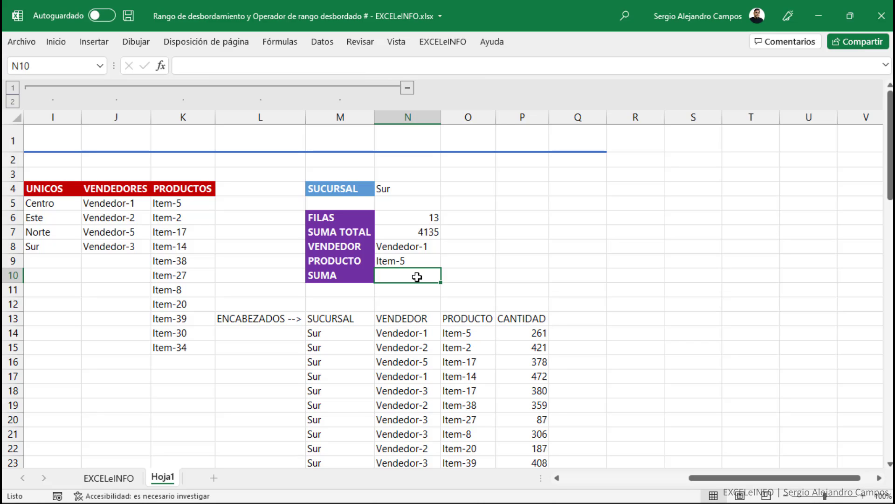
{"action": "left_click", "coordinate": [423, 247]}
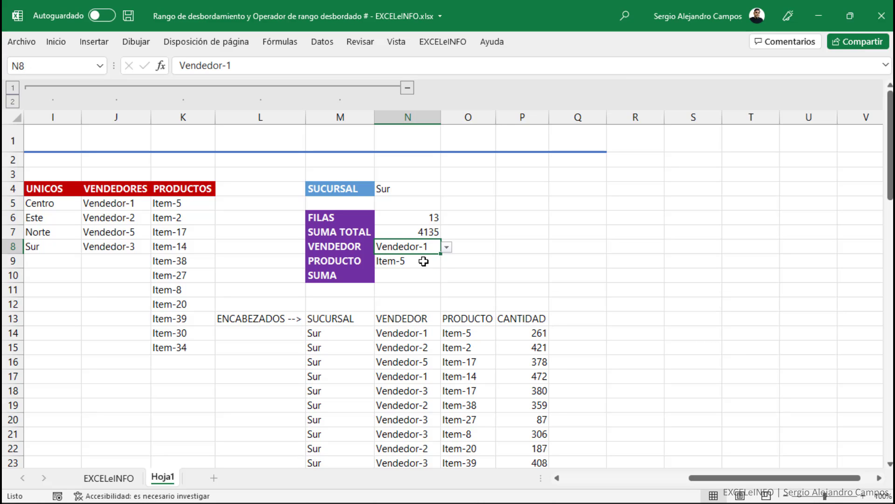
{"action": "left_click", "coordinate": [424, 261]}
{"action": "left_click_drag", "start_coordinate": [419, 334], "coordinate": [482, 437]}
{"action": "left_click_drag", "start_coordinate": [535, 263], "coordinate": [532, 436]}
{"action": "scroll", "coordinate": [524, 414], "scroll_direction": "up", "scroll_amount": 2}
Start a SUMAR.SI.CONJUNTO formula in N10 beside SUMA, with INDICE(M14#,,4) as the sum range.
{"action": "left_click", "coordinate": [421, 275]}
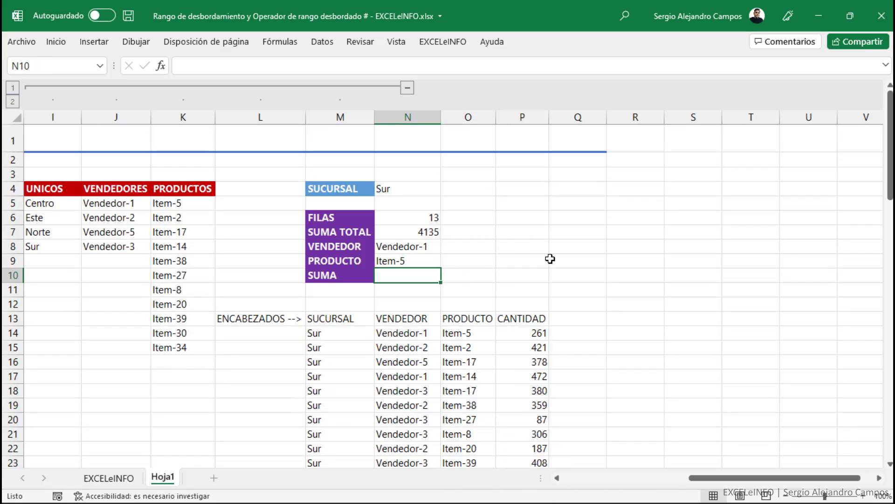
{"action": "type", "text": "=SUM"}
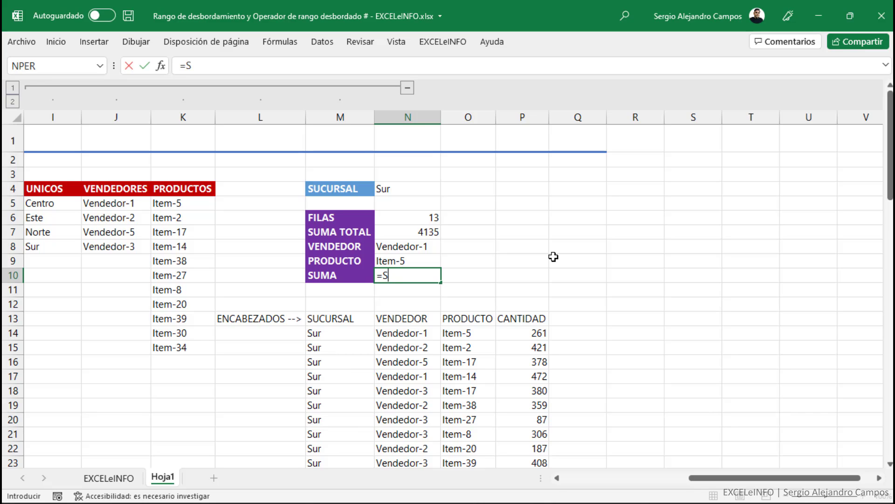
{"action": "key", "text": "Down"}
{"action": "key", "text": "Down"}
{"action": "key", "text": "Down"}
{"action": "key", "text": "Down"}
{"action": "key", "text": "Down"}
{"action": "key", "text": "Tab"}
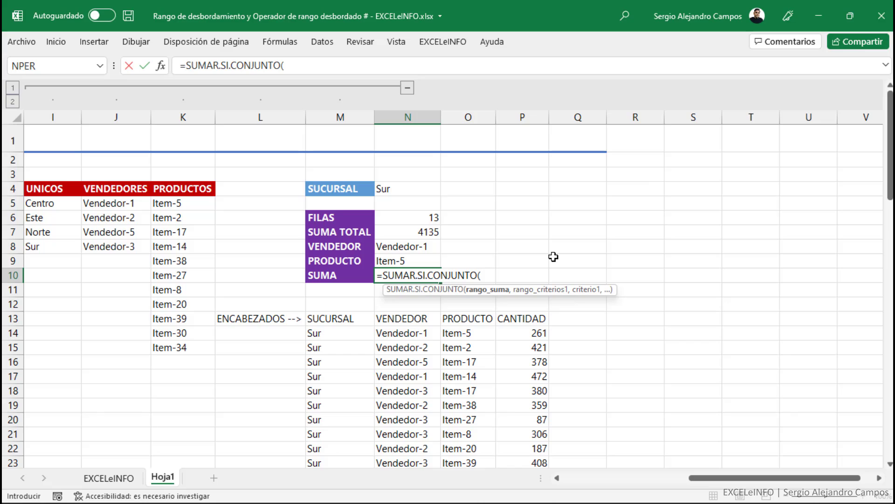
{"action": "type", "text": "IN"}
{"action": "key", "text": "Tab"}
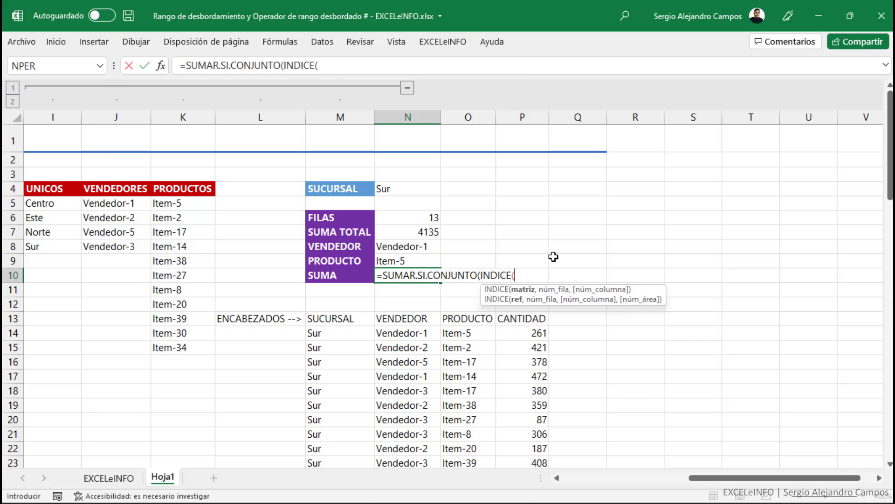
{"action": "left_click", "coordinate": [340, 333]}
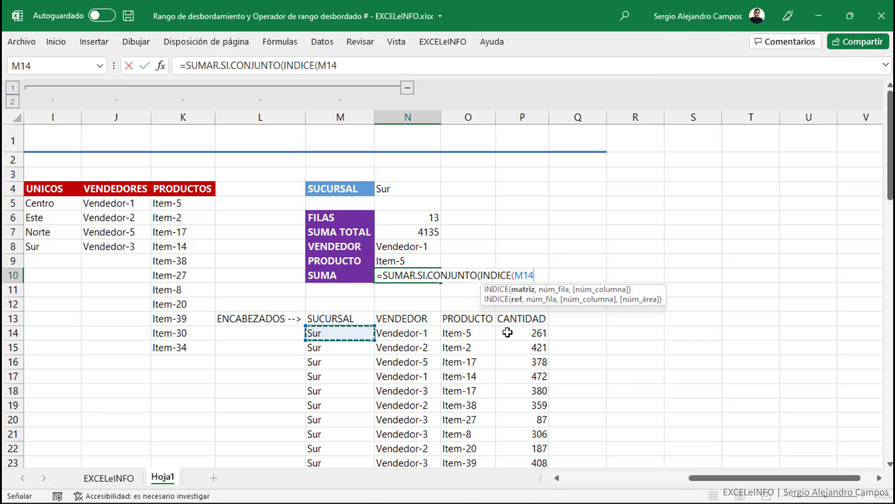
{"action": "type", "text": "#,"}
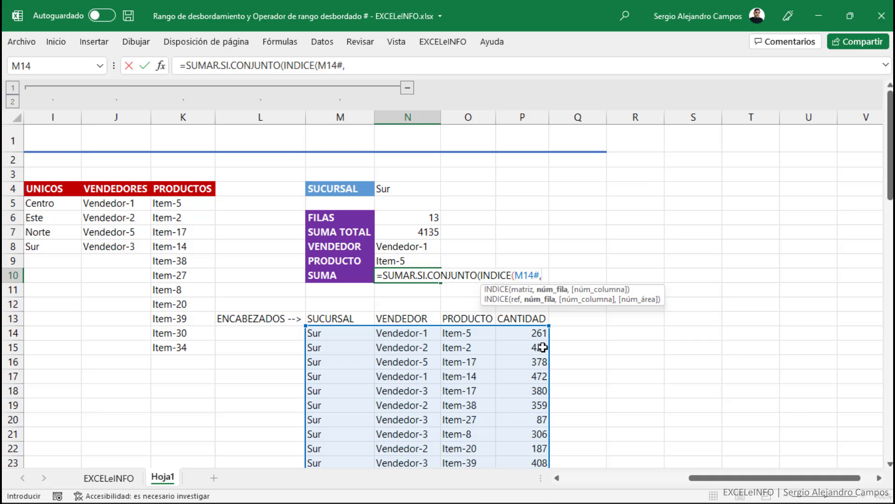
{"action": "type", "text": ",4)"}
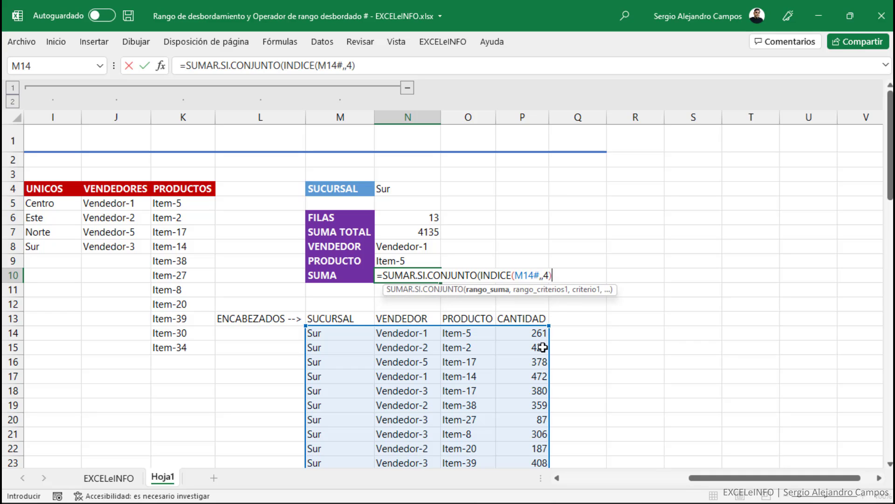
{"action": "type", "text": ","}
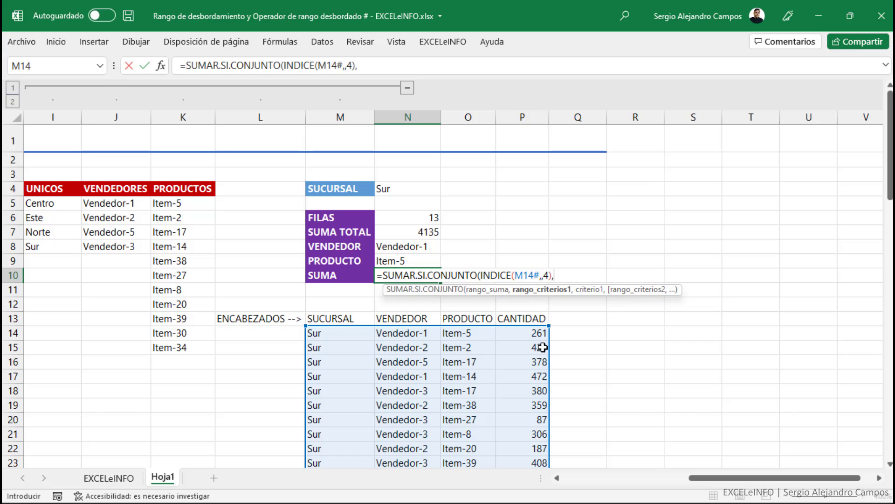
Add INDICE(M14#,,2) as the N10 formula's first criteria range, with the vendor in N8 as its criterion.
{"action": "type", "text": "IN"}
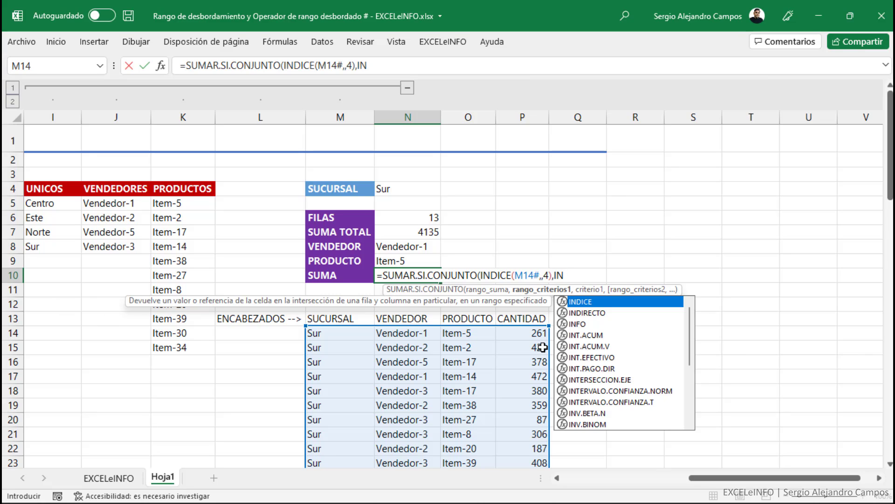
{"action": "key", "text": "Tab"}
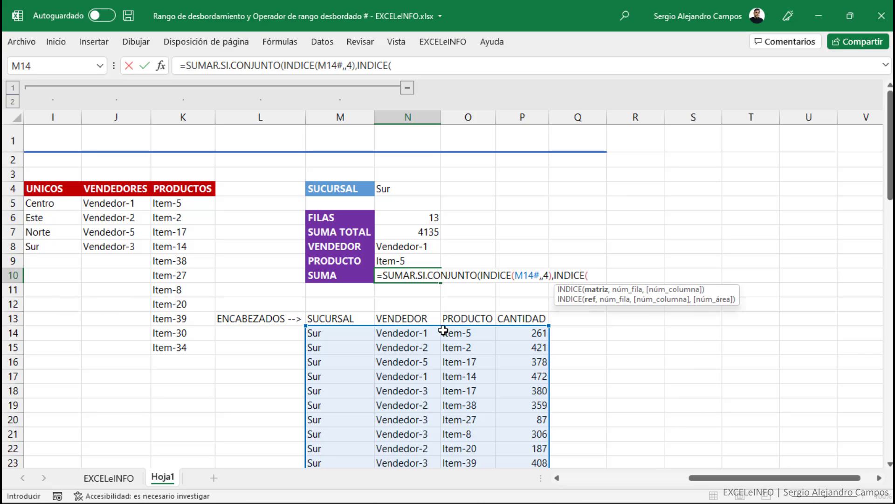
{"action": "left_click", "coordinate": [355, 333]}
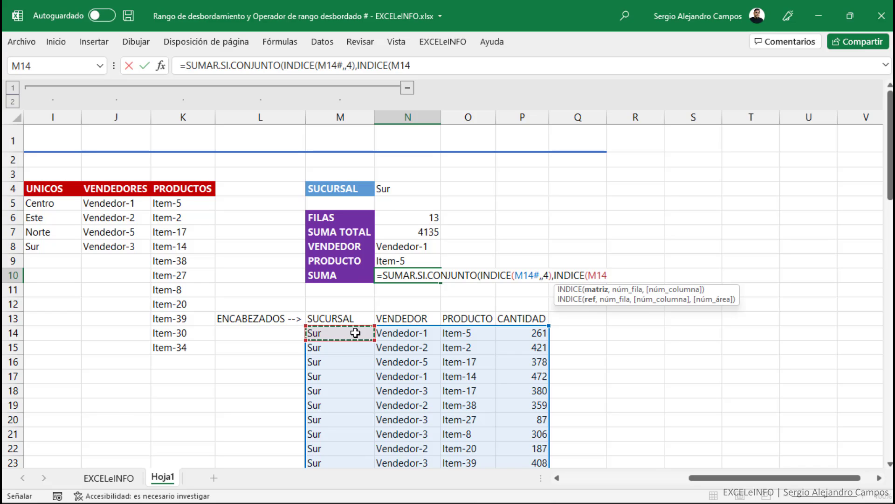
{"action": "type", "text": "#,,"}
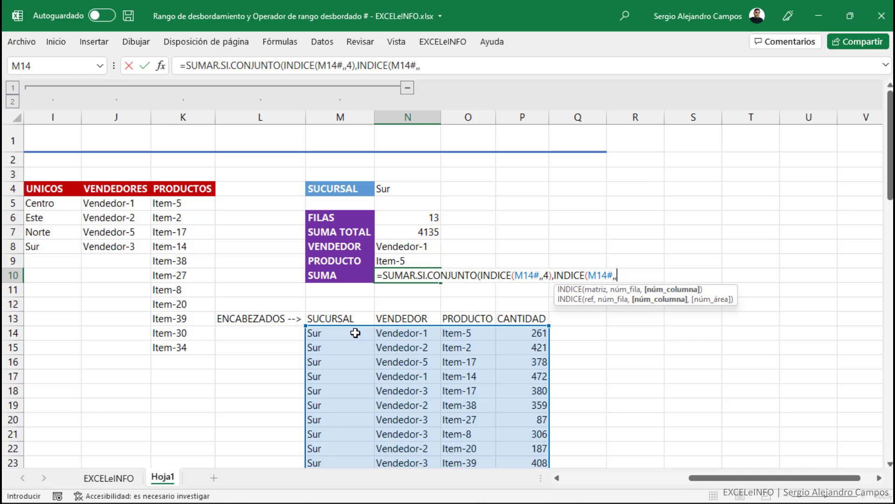
{"action": "type", "text": "2)"}
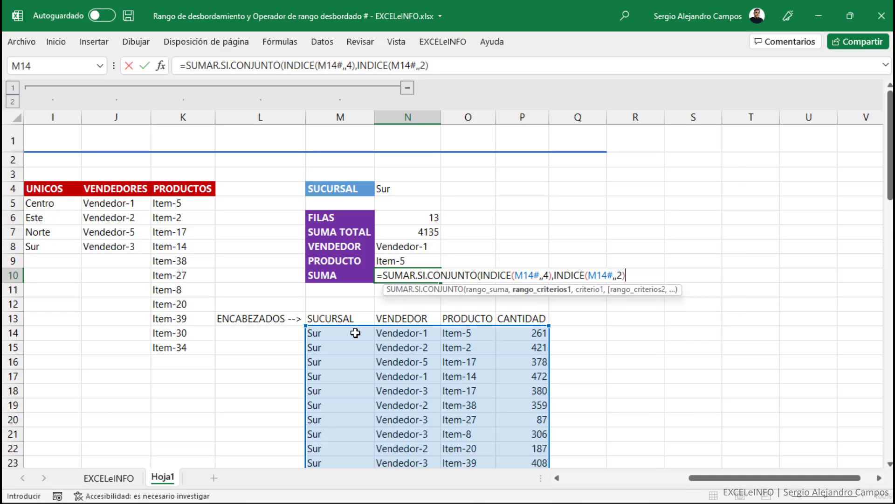
{"action": "type", "text": ","}
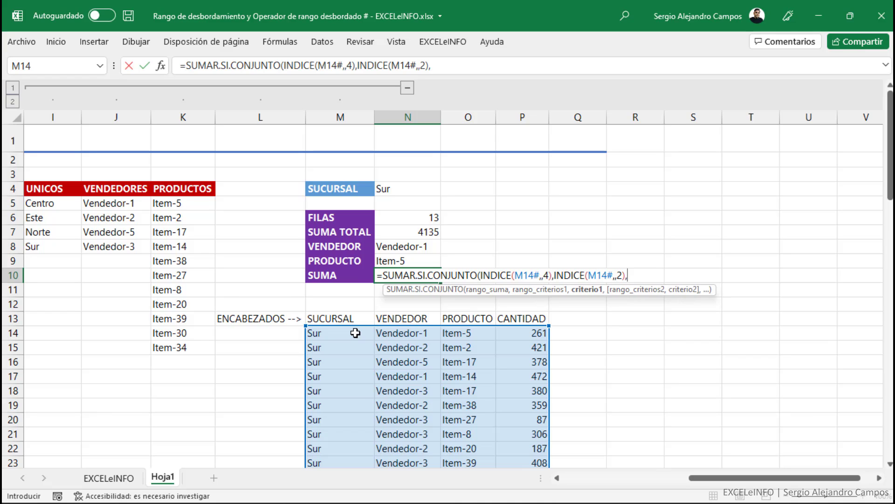
{"action": "left_click", "coordinate": [409, 247]}
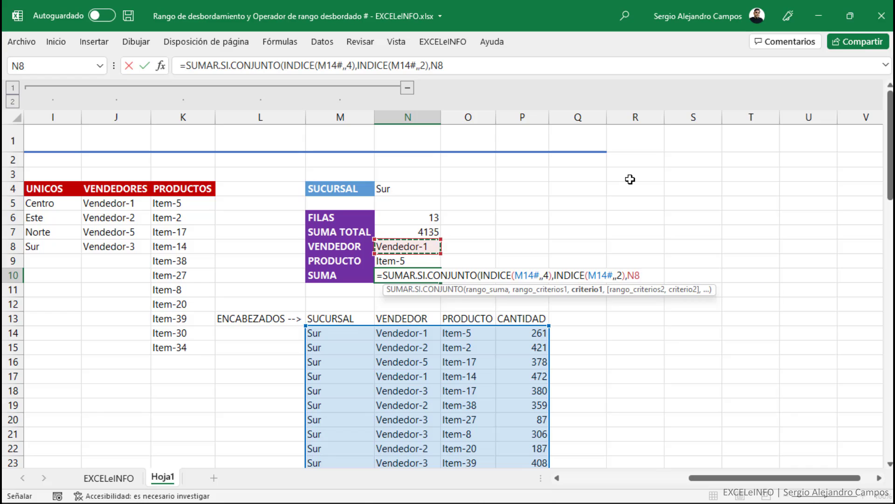
{"action": "type", "text": ","}
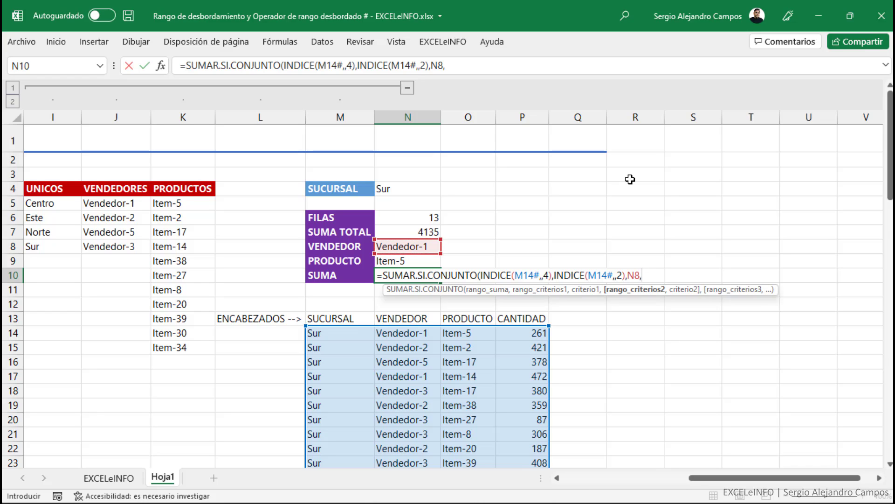
Complete the N10 formula with INDICE(M14#,,3) as the second criteria range and the product in N9 as its criterion.
{"action": "type", "text": "INDICE("}
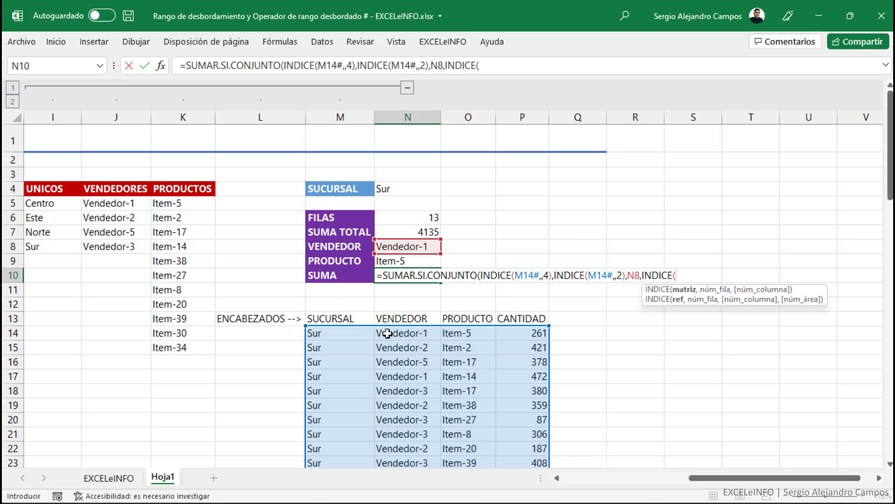
{"action": "left_click", "coordinate": [343, 333]}
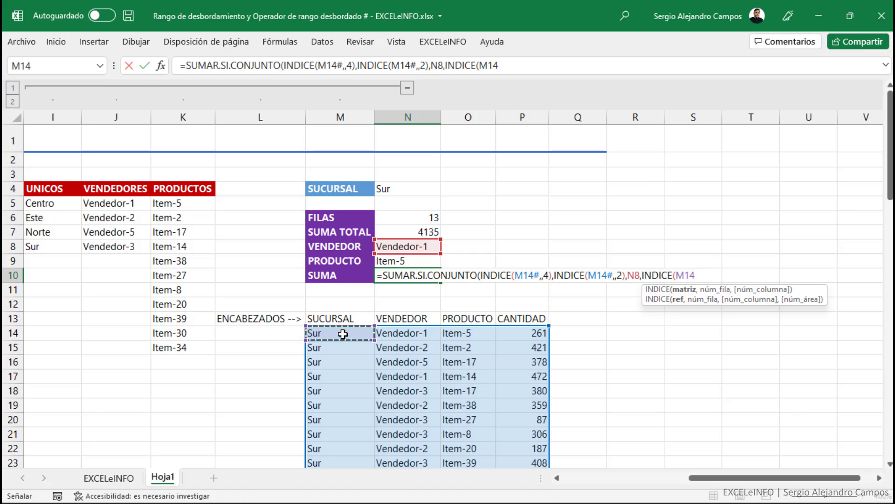
{"action": "type", "text": "#,,"}
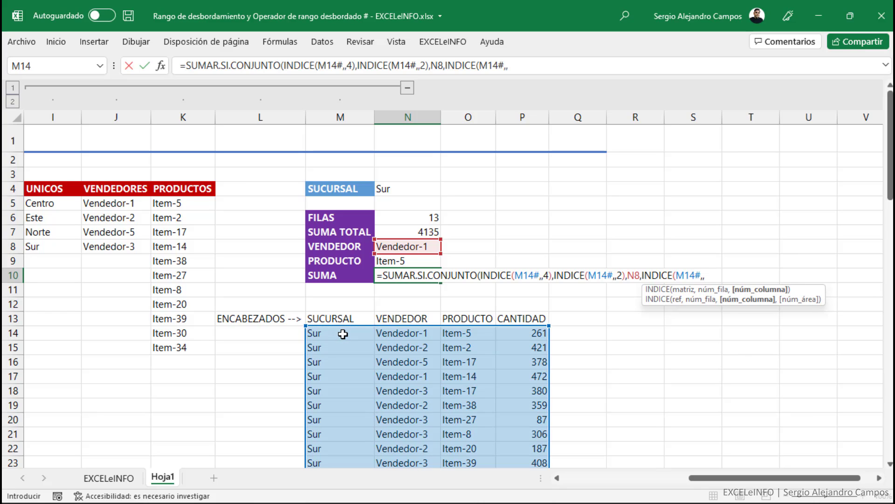
{"action": "type", "text": "3"}
{"action": "key", "text": "F2"}
{"action": "type", "text": "),"}
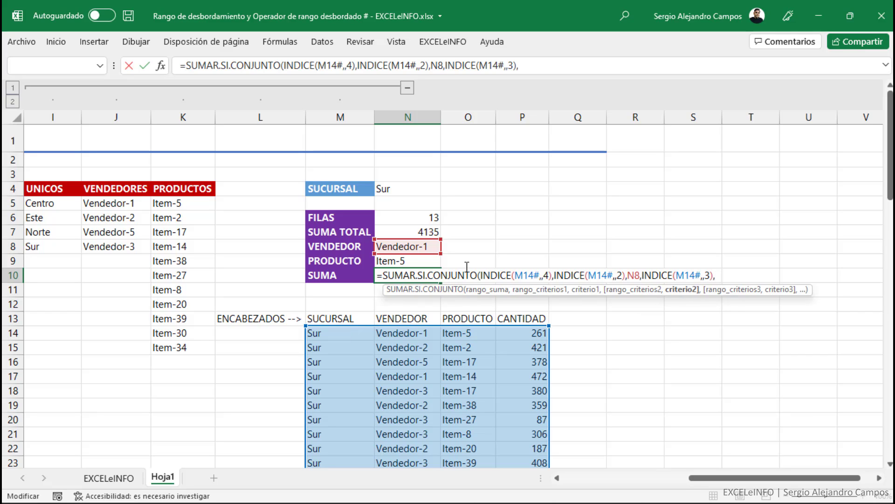
{"action": "left_click", "coordinate": [410, 260]}
{"action": "key", "text": "F2"}
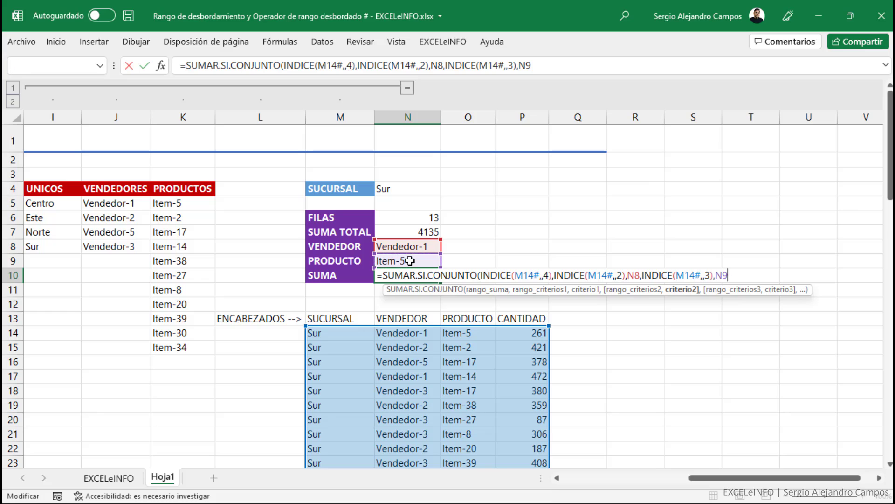
{"action": "type", "text": ")"}
{"action": "key", "text": "Return"}
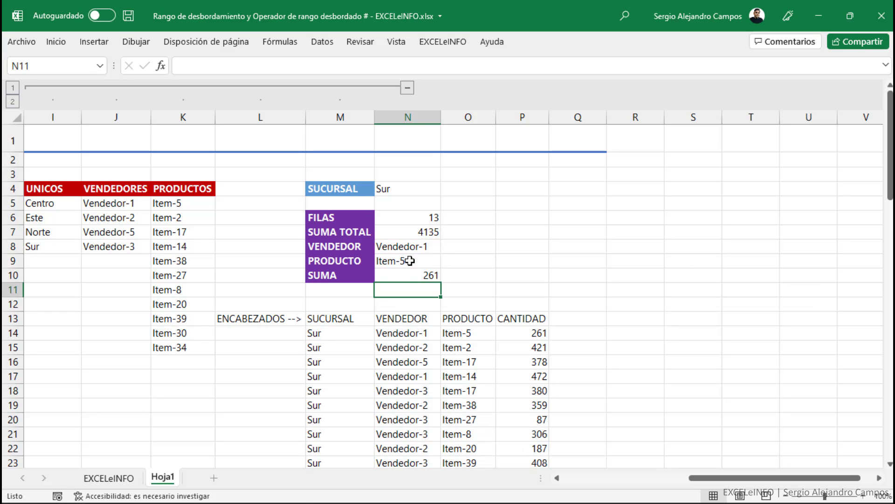
Compare the sum in N10 with the vendor, product and quantity of the matching rows in the filtered result.
{"action": "left_click", "coordinate": [410, 275]}
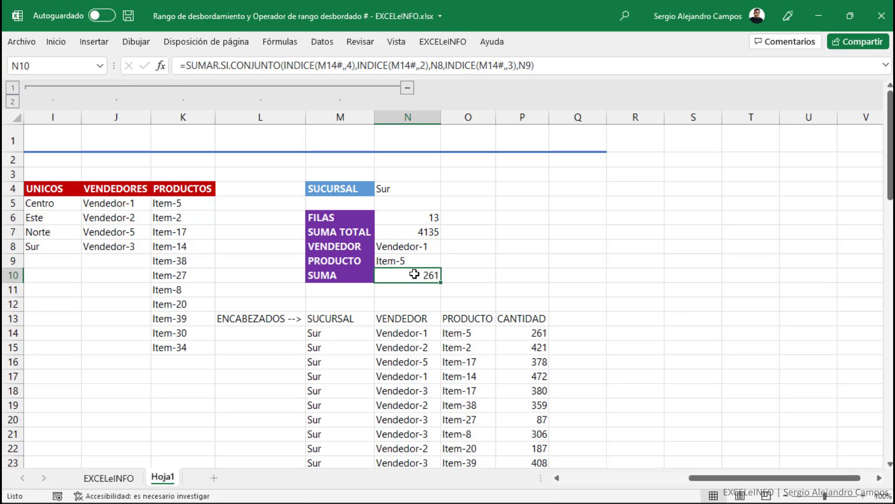
{"action": "left_click", "coordinate": [533, 331]}
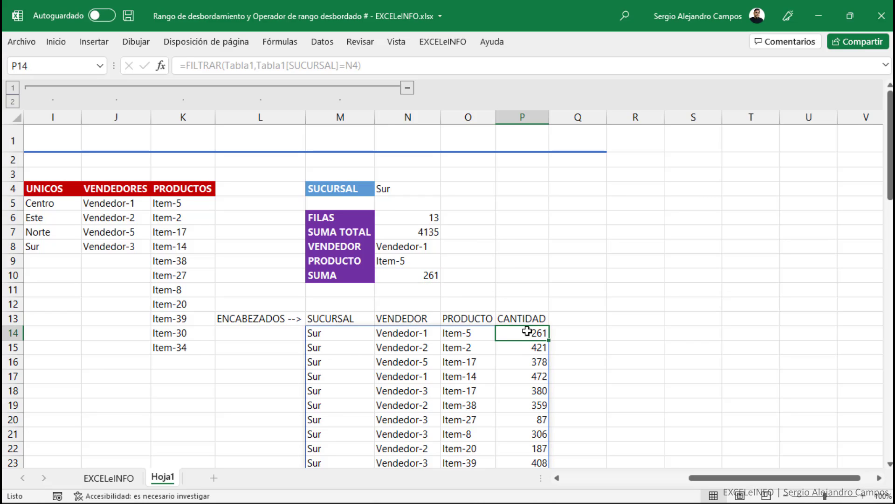
{"action": "left_click_drag", "start_coordinate": [422, 333], "coordinate": [459, 334]}
{"action": "left_click", "coordinate": [419, 334]}
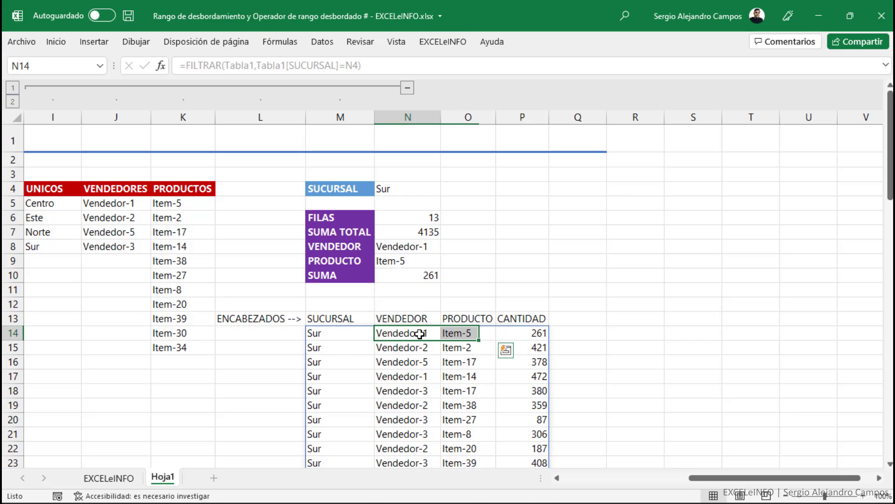
{"action": "left_click", "coordinate": [461, 331]}
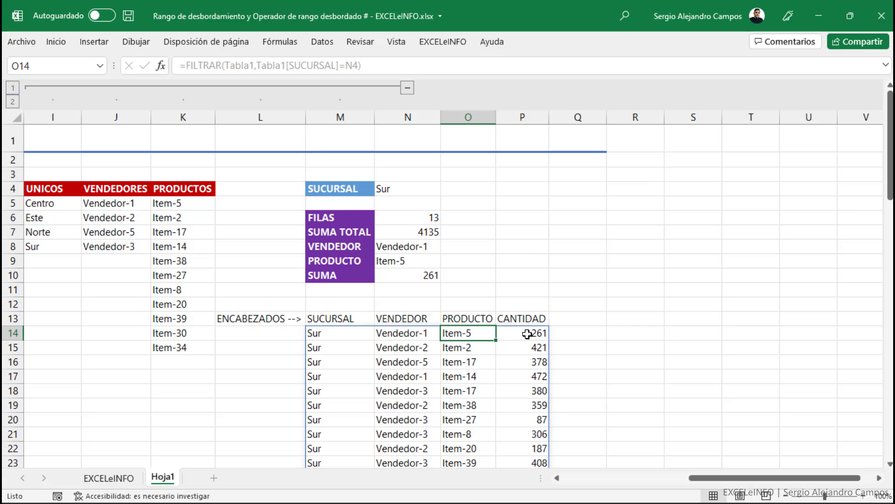
{"action": "left_click", "coordinate": [527, 334]}
{"action": "scroll", "coordinate": [466, 313], "scroll_direction": "down", "scroll_amount": 2}
{"action": "left_click", "coordinate": [422, 290]}
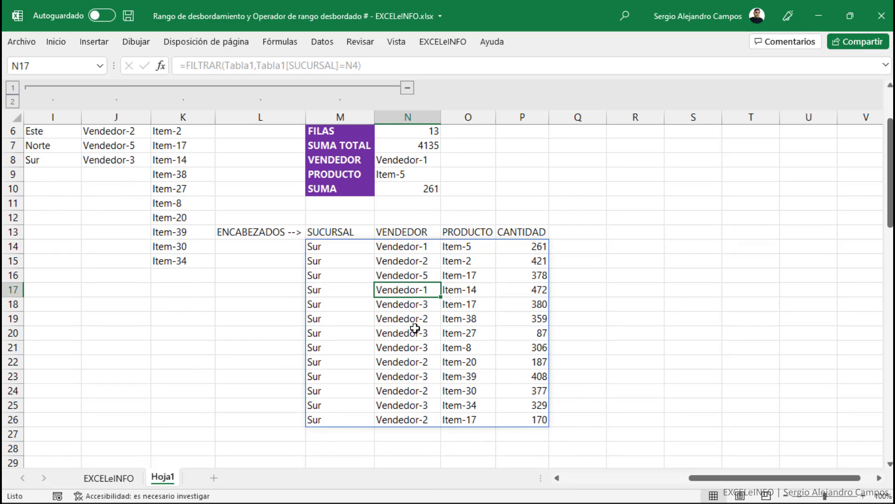
Choose Vendedor-2 for VENDEDOR in N8 and Item-20 for PRODUCTO in N9.
{"action": "left_click", "coordinate": [420, 159]}
{"action": "left_click", "coordinate": [445, 161]}
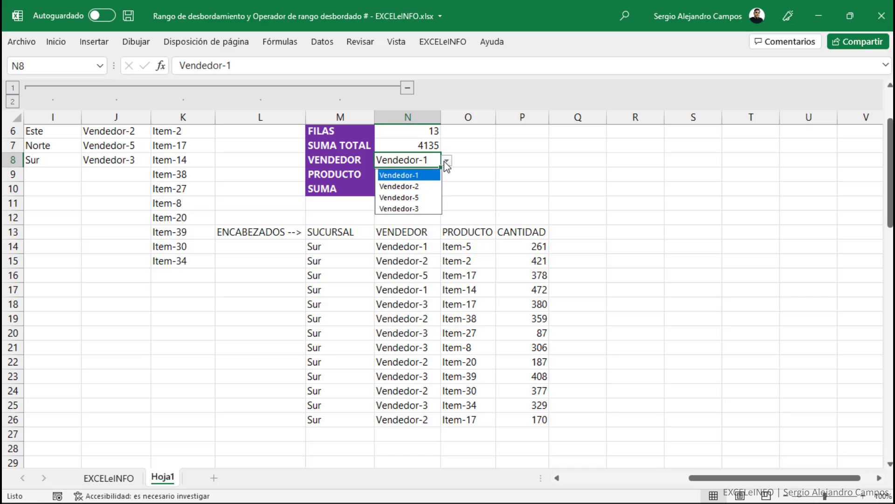
{"action": "left_click", "coordinate": [428, 184]}
{"action": "left_click", "coordinate": [422, 175]}
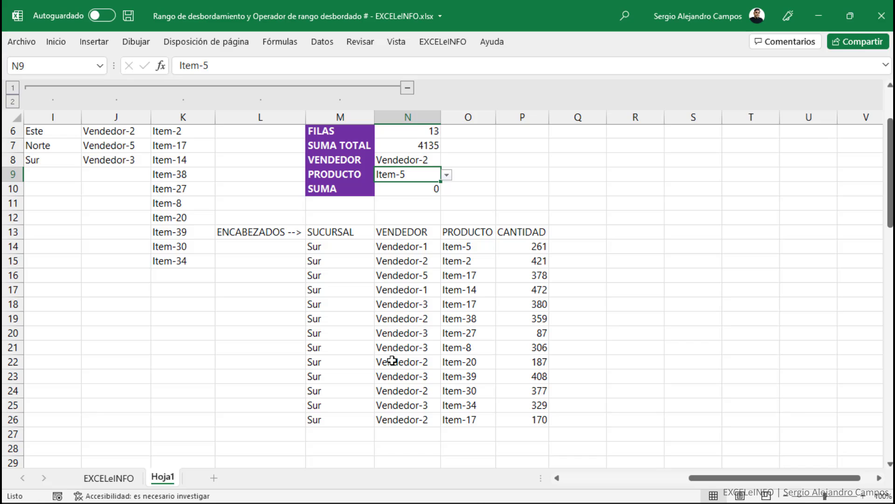
{"action": "left_click", "coordinate": [419, 362]}
{"action": "left_click", "coordinate": [469, 362]}
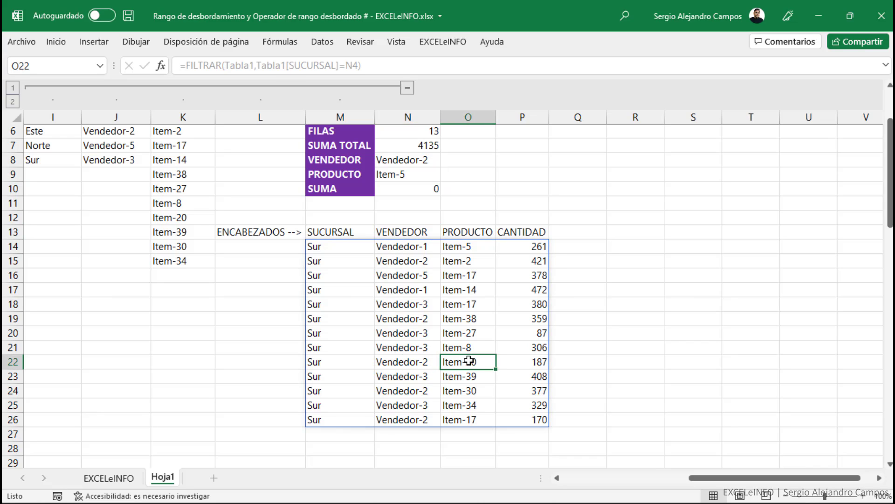
{"action": "left_click", "coordinate": [430, 176]}
{"action": "left_click", "coordinate": [447, 175]}
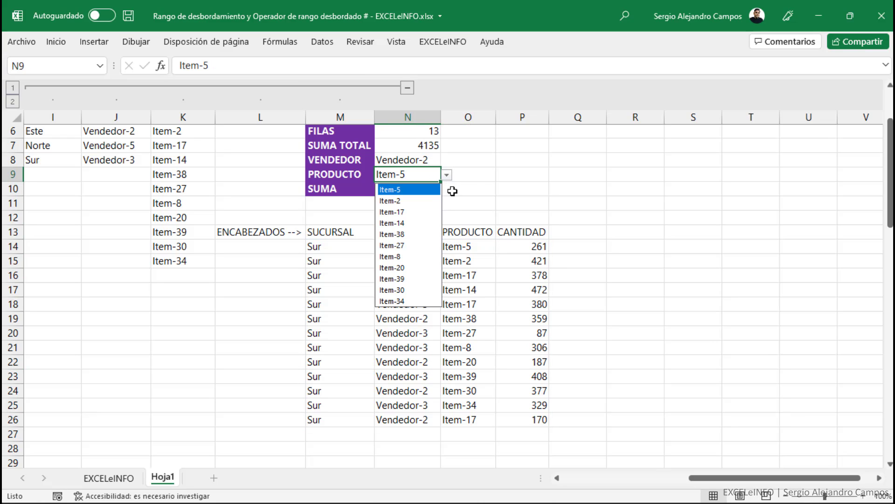
{"action": "left_click", "coordinate": [424, 268]}
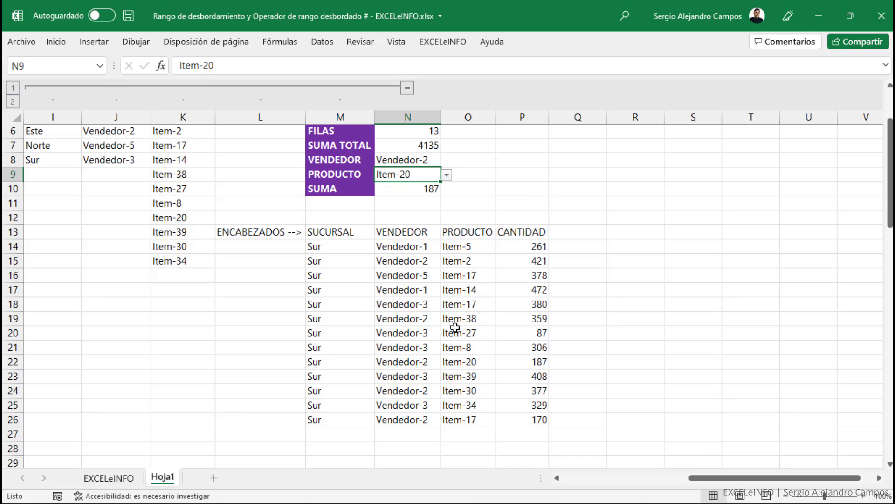
Check the quantity of the Vendedor-2 and Item-20 row and the filtered vendor, product and quantity columns used by the sum.
{"action": "left_click", "coordinate": [517, 362]}
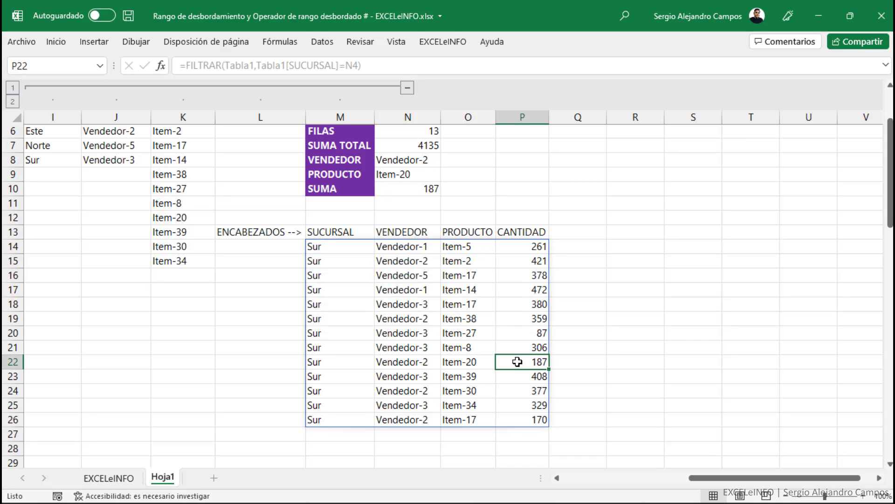
{"action": "left_click_drag", "start_coordinate": [410, 260], "coordinate": [413, 308]}
{"action": "left_click_drag", "start_coordinate": [475, 264], "coordinate": [466, 305]}
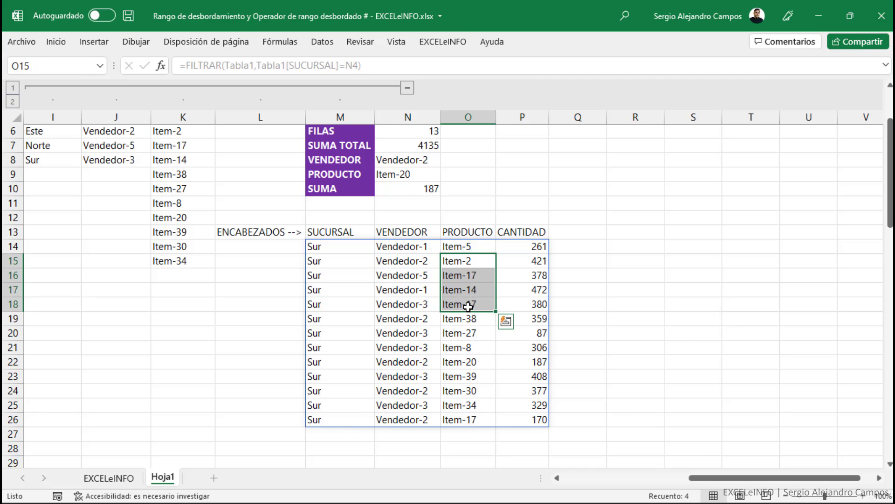
{"action": "left_click", "coordinate": [475, 278]}
{"action": "left_click", "coordinate": [524, 244]}
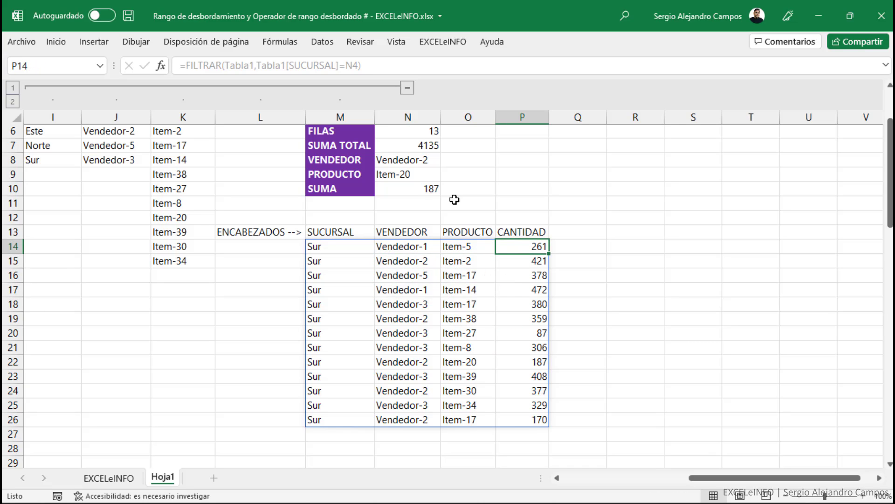
Review the SUMAR.SI.CONJUNTO formula in N10 and the FILTRAR formula in F10 under CANTIDADES.
{"action": "left_click", "coordinate": [421, 188]}
{"action": "scroll", "coordinate": [421, 189], "scroll_direction": "up", "scroll_amount": 2}
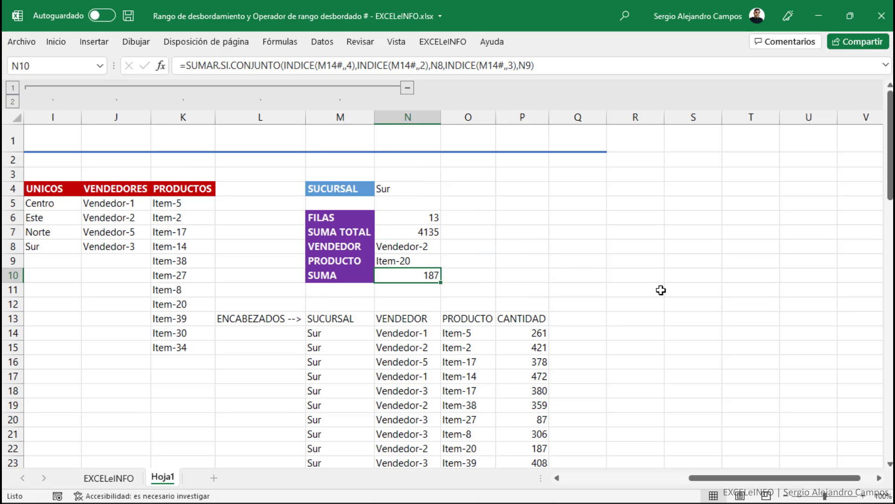
{"action": "key", "text": "F2"}
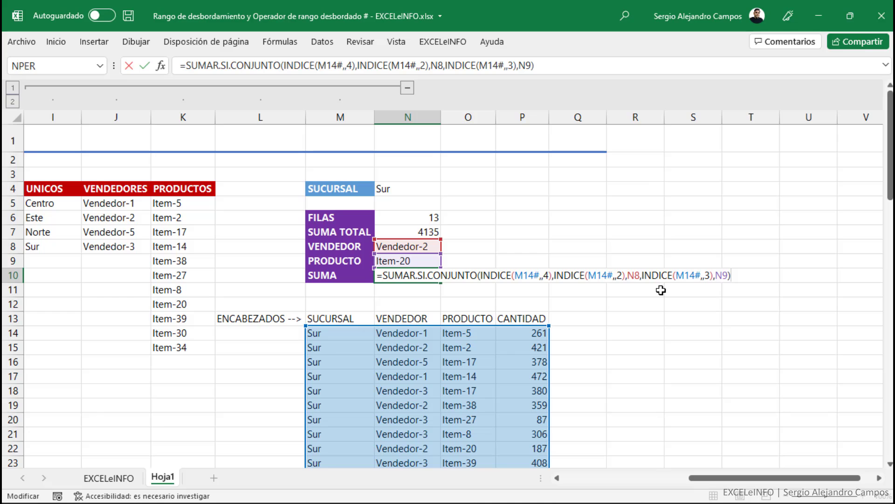
{"action": "key", "text": "Escape"}
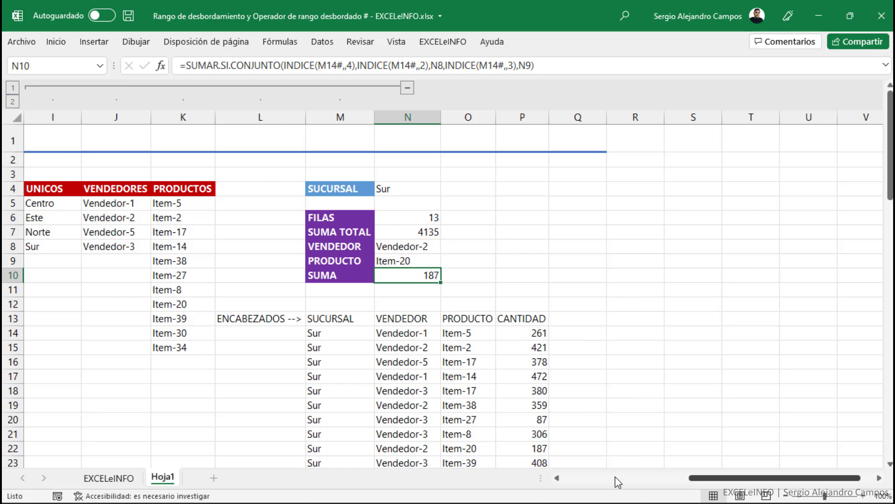
{"action": "left_click", "coordinate": [615, 477]}
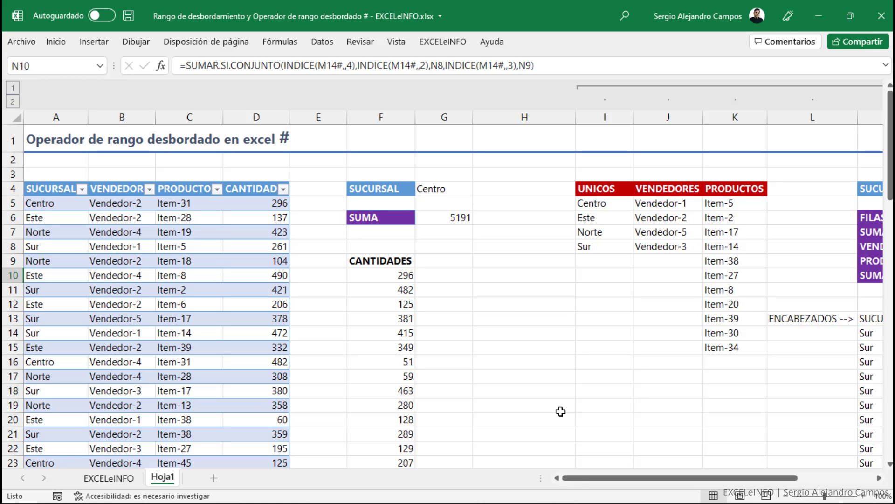
{"action": "left_click", "coordinate": [385, 274]}
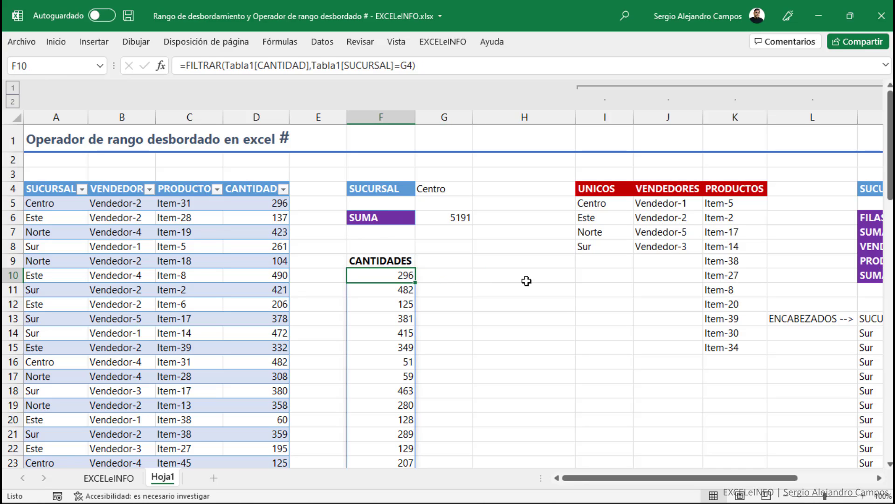